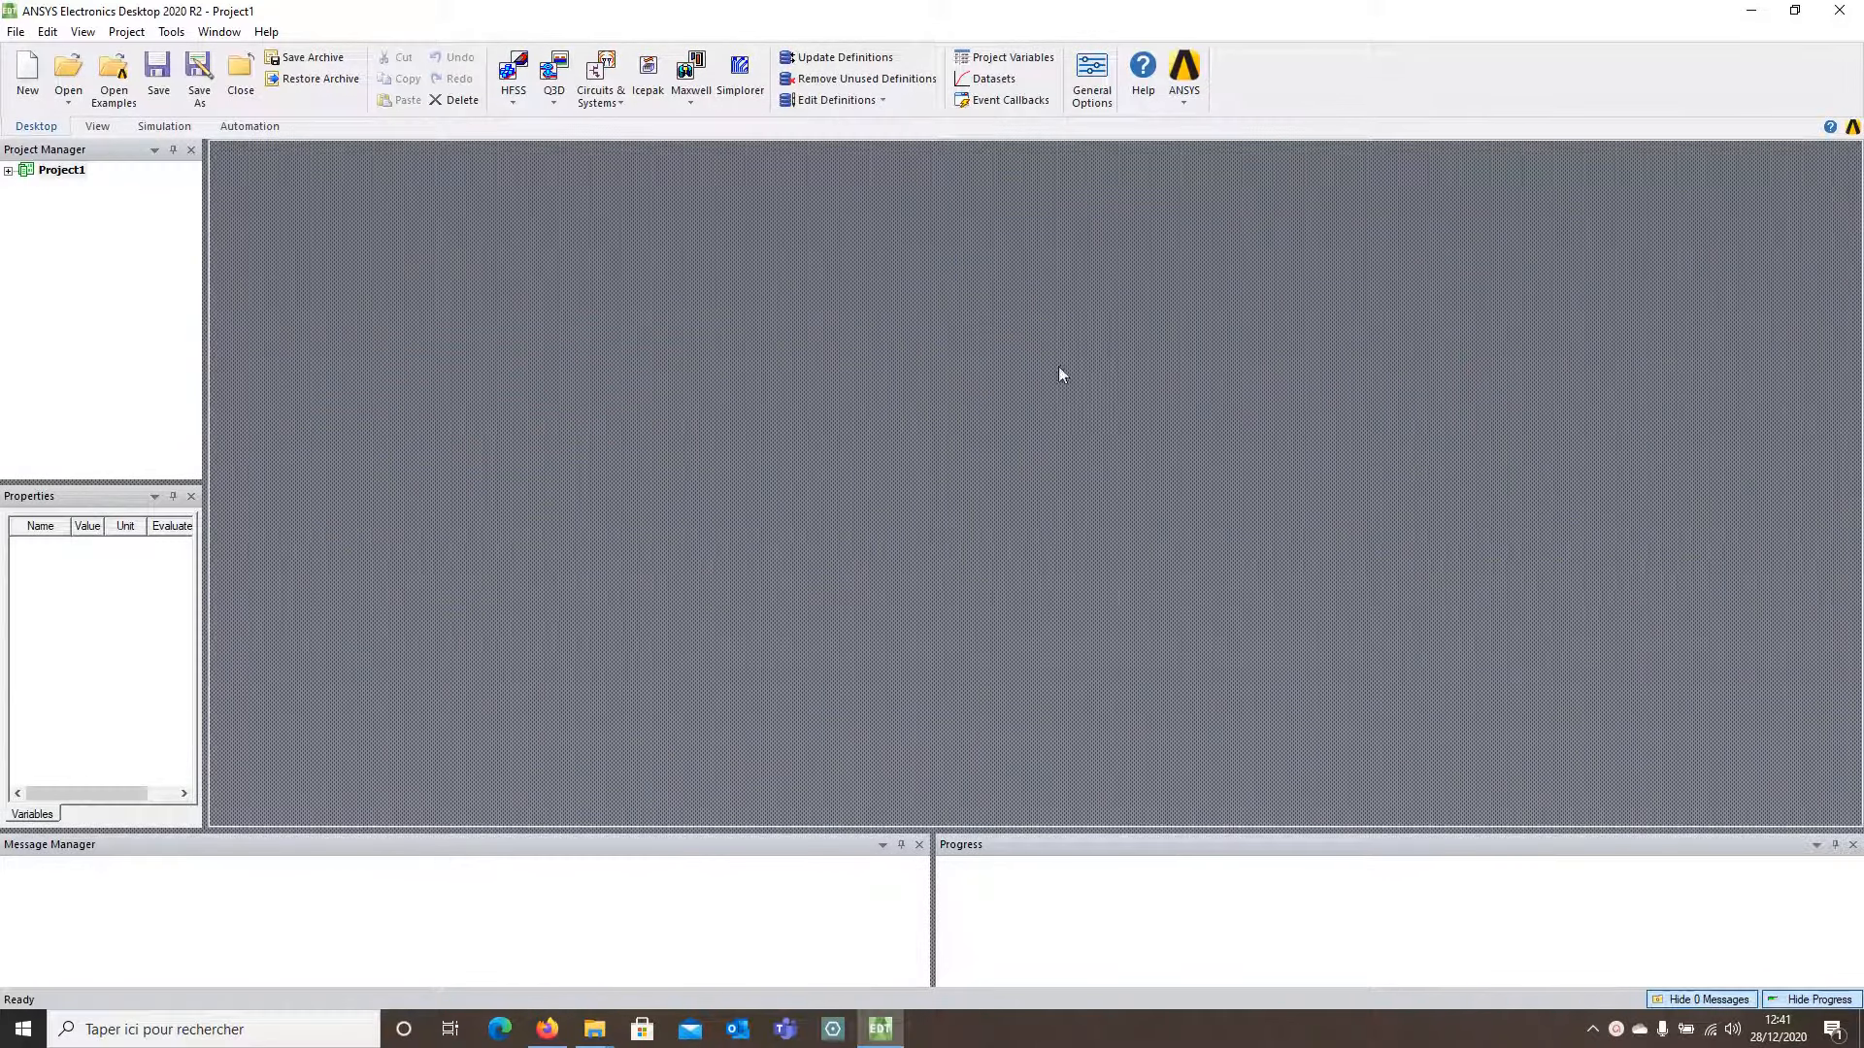
Step: Insert a Maxwell 3D design into Project1 and rename the design as WPT1Tutorial
click(696, 99)
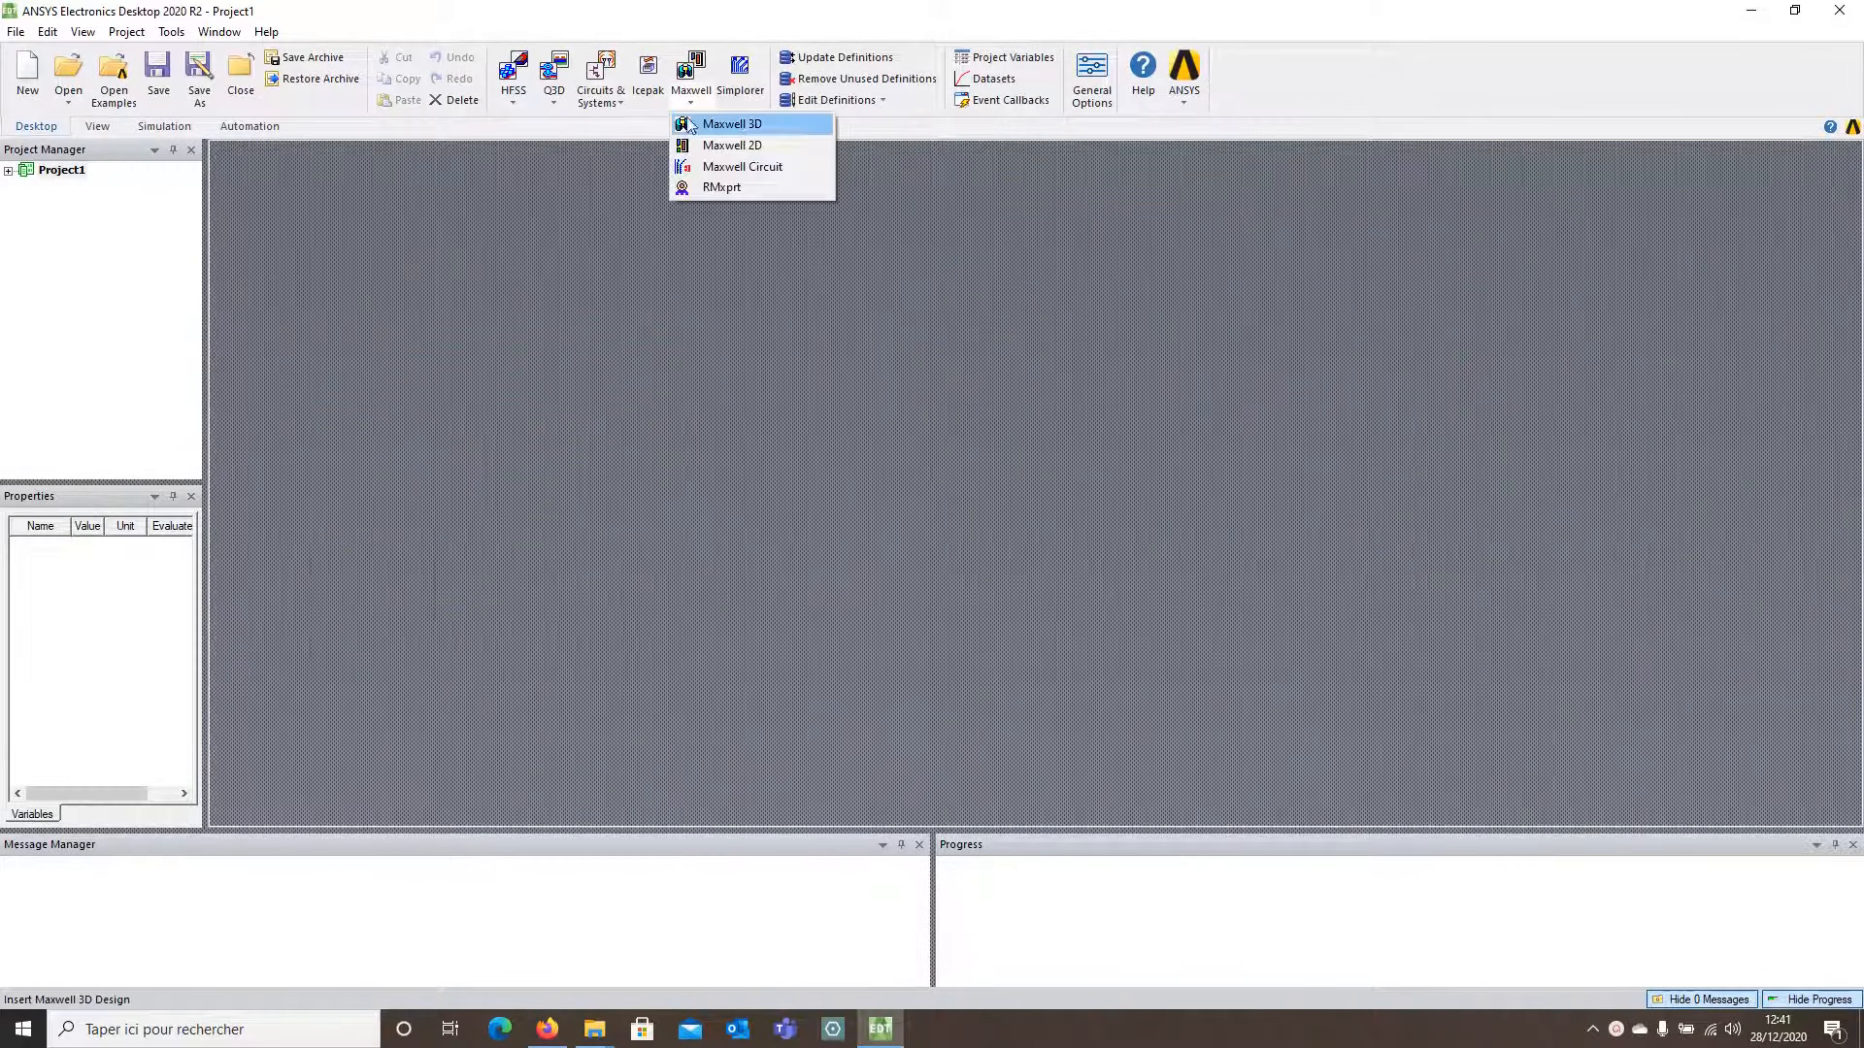
click(750, 126)
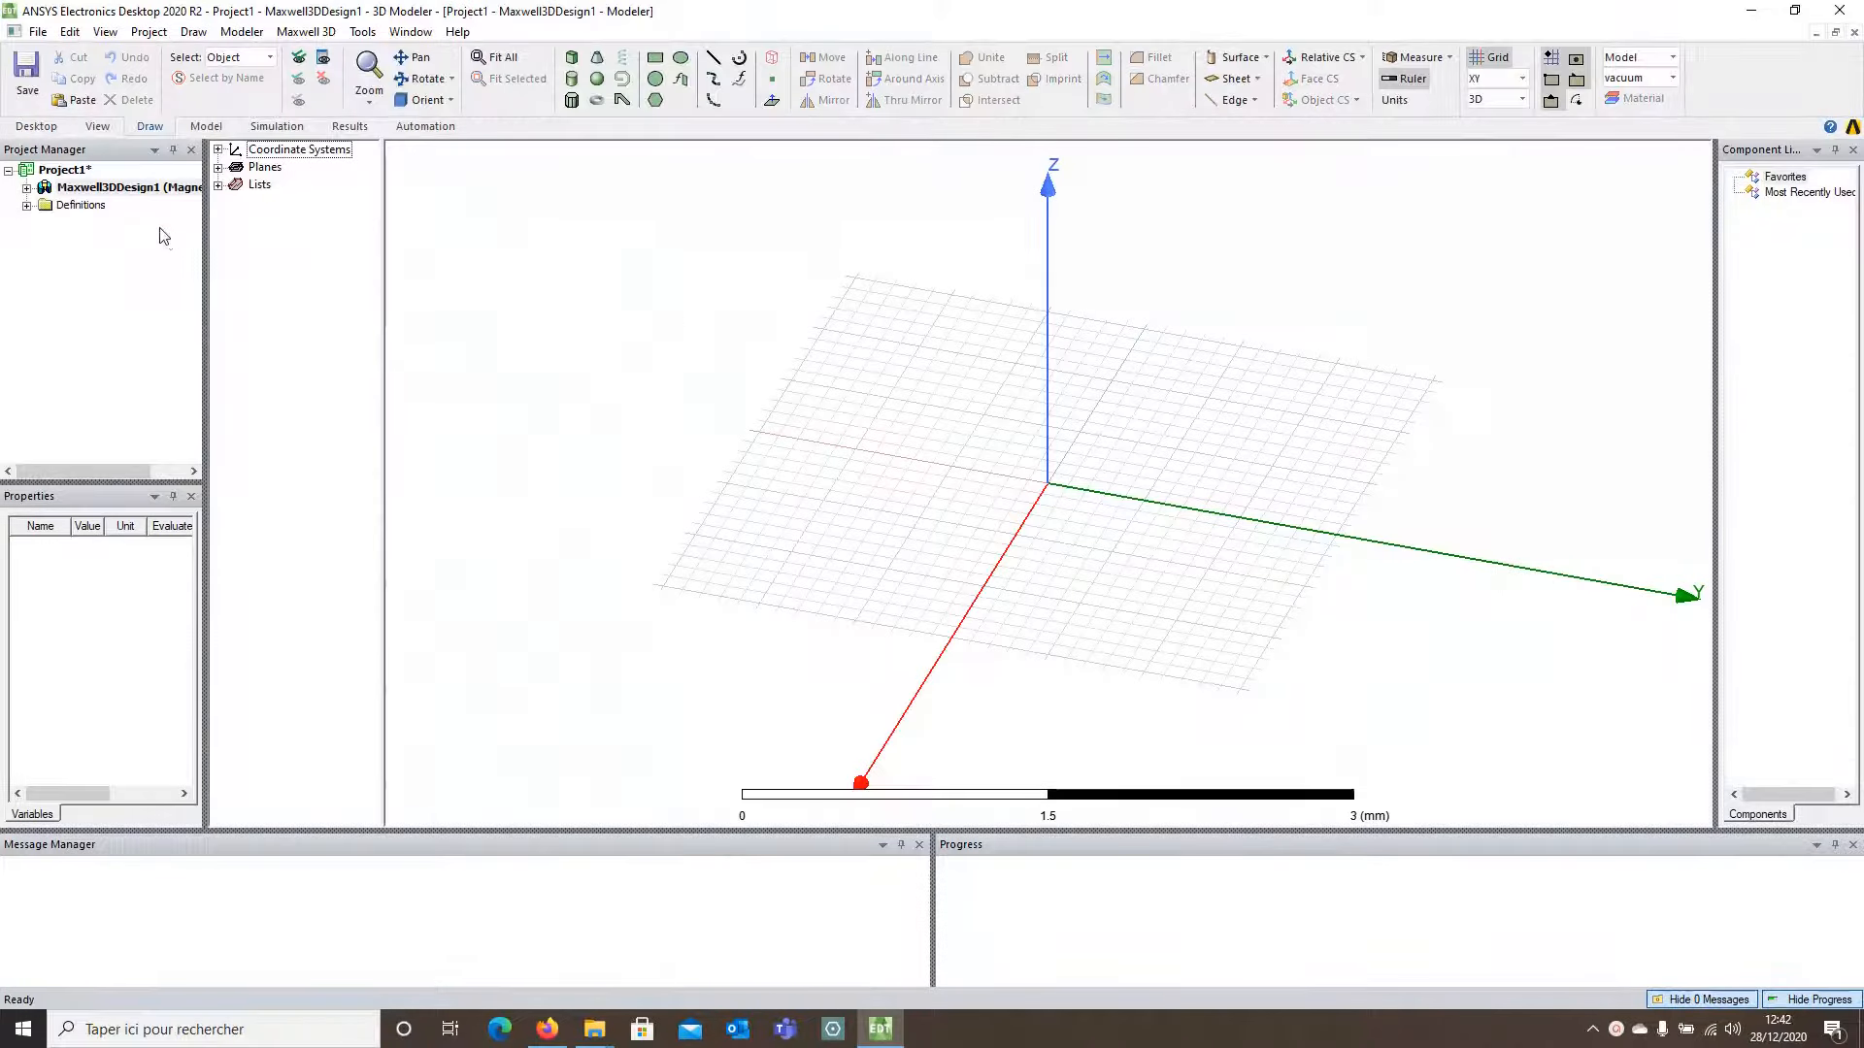
right_click(77, 188)
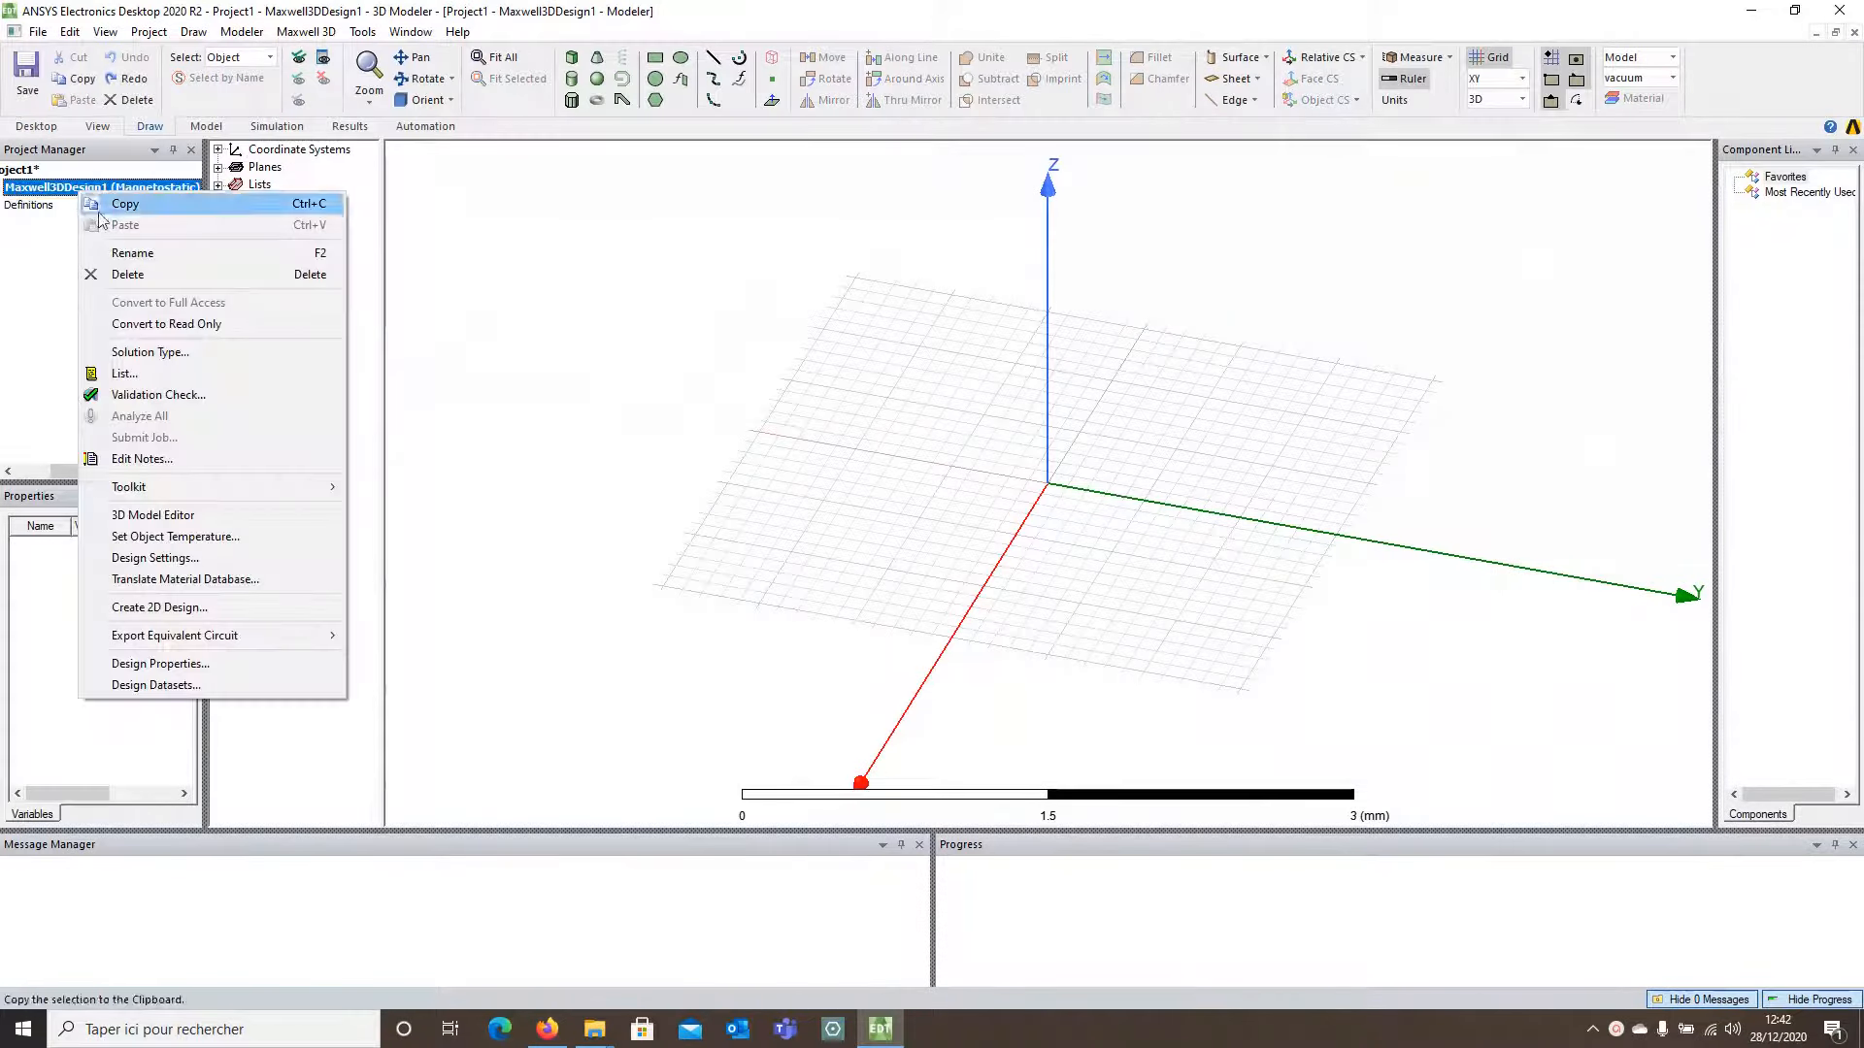
click(118, 254)
text(WP)
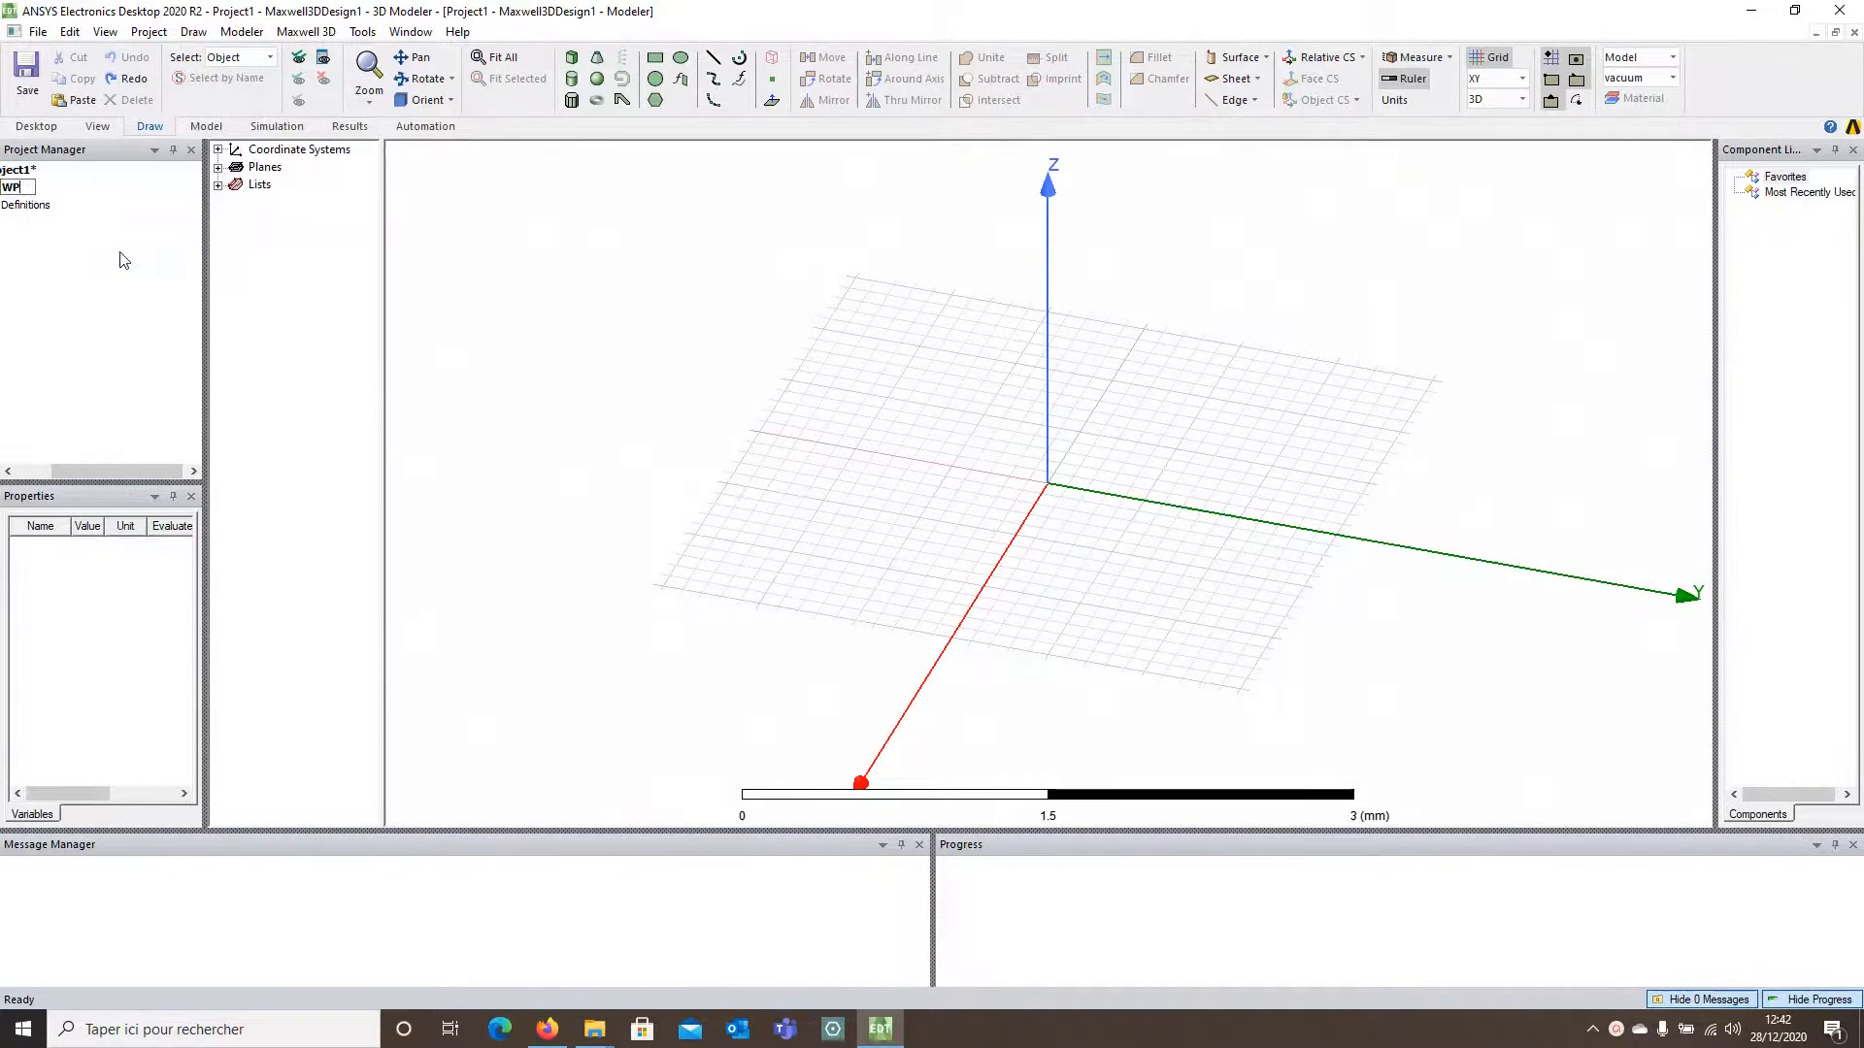
text(T1Tutorial)
key(Return)
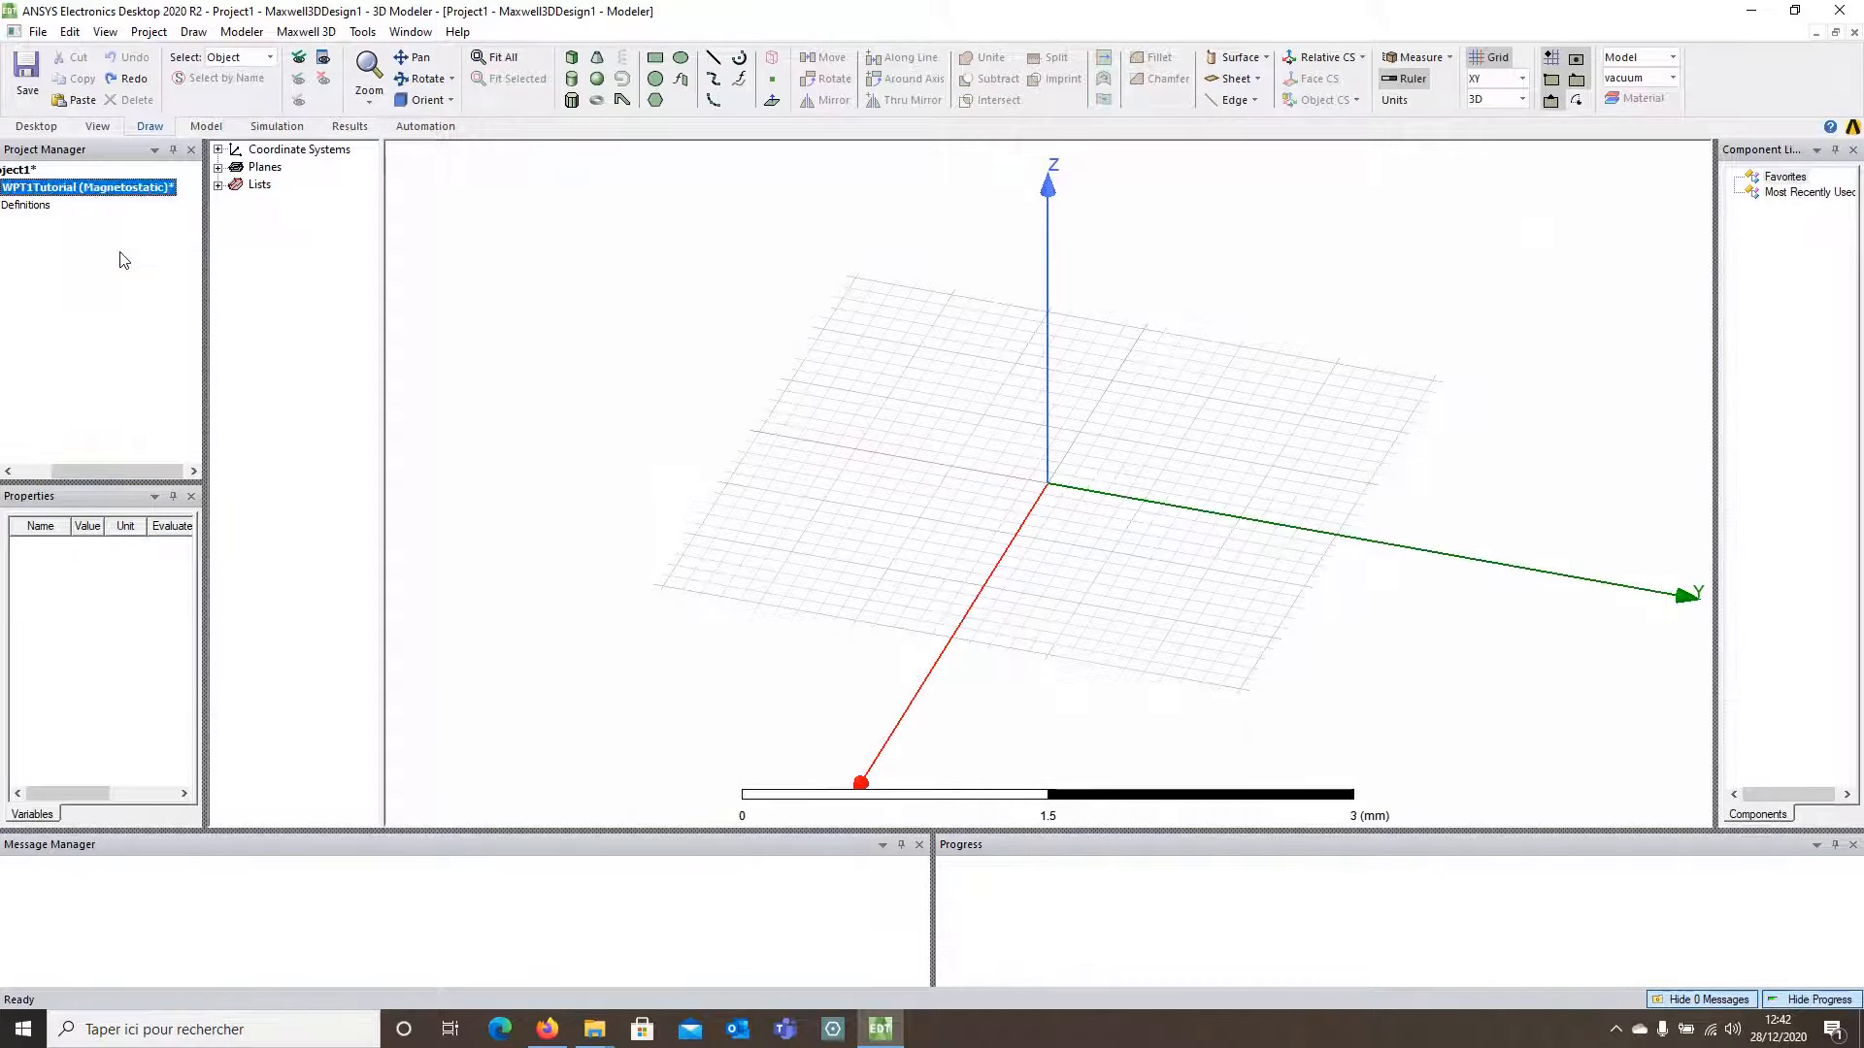
drag(125, 470, 86, 471)
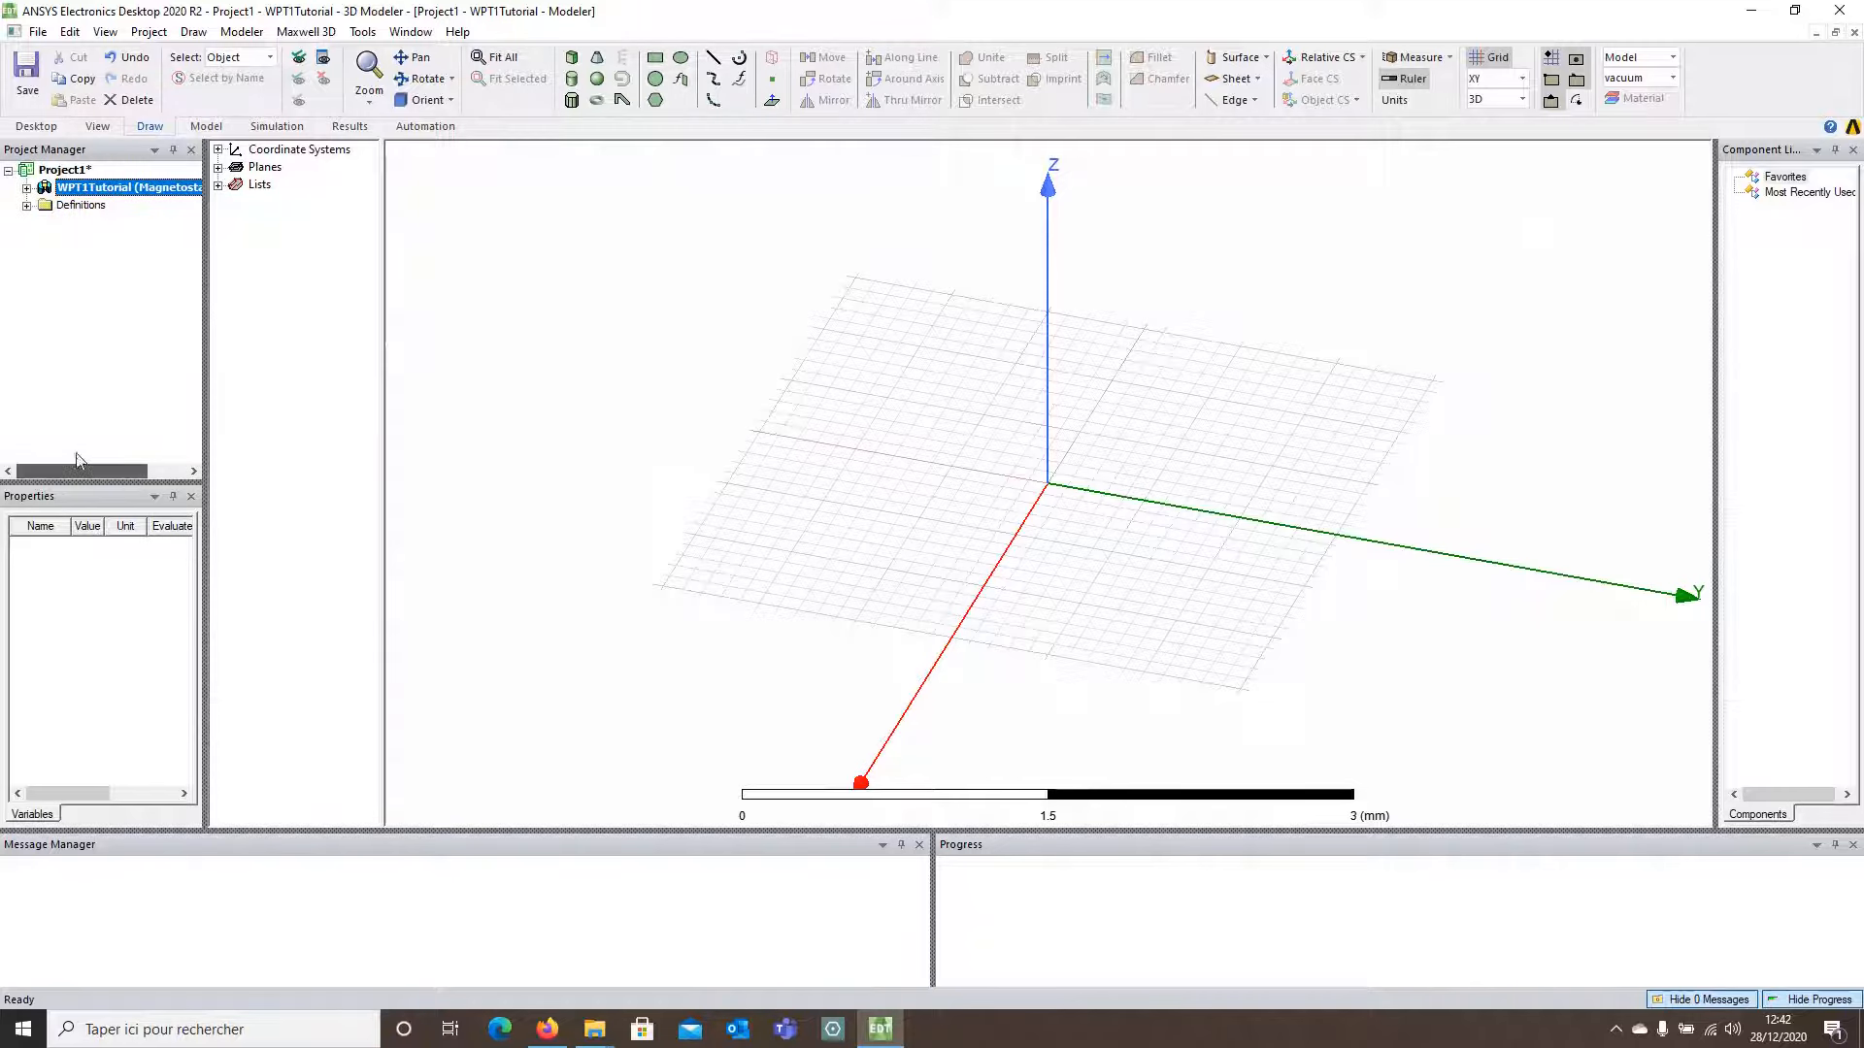
Step: Save the project in the Tutorials folder under the file name WPT1Geometry
click(26, 90)
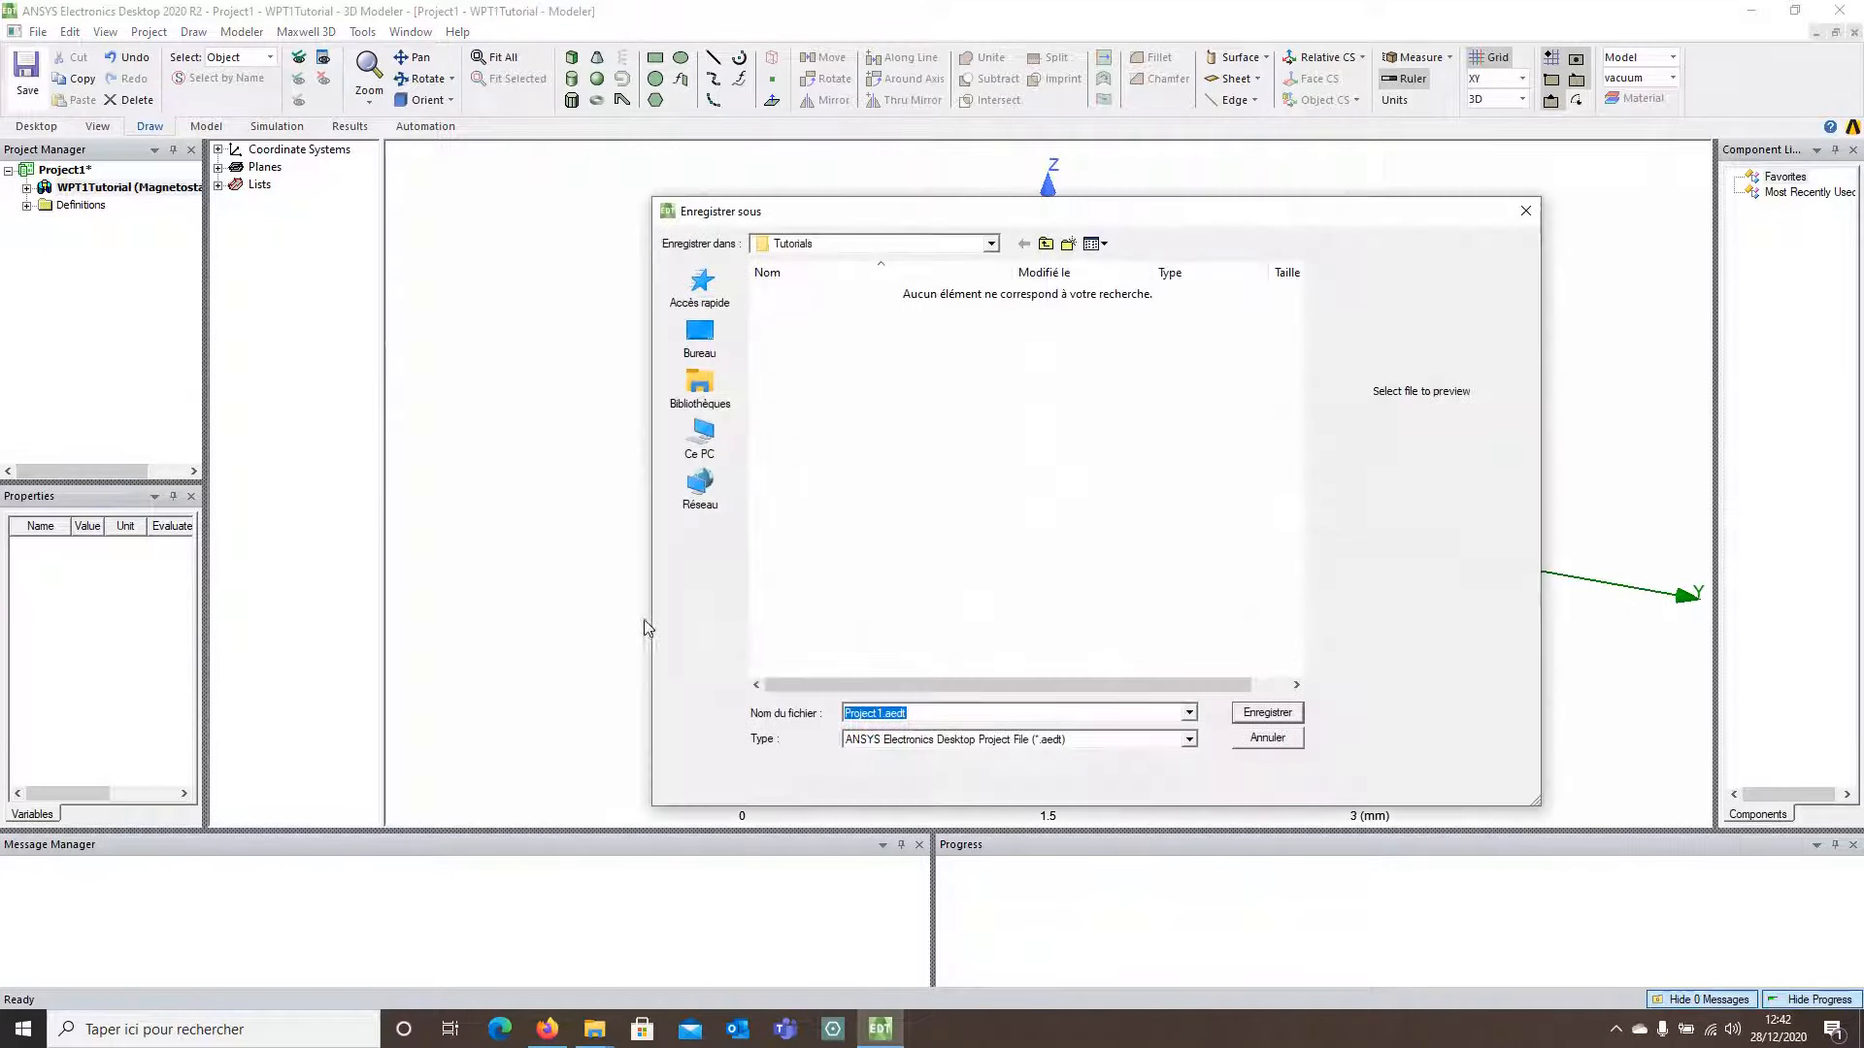
click(881, 713)
key(BackSpace)
key(BackSpace)
key(BackSpace)
key(BackSpace)
key(BackSpace)
key(BackSpace)
key(BackSpace)
key(BackSpace)
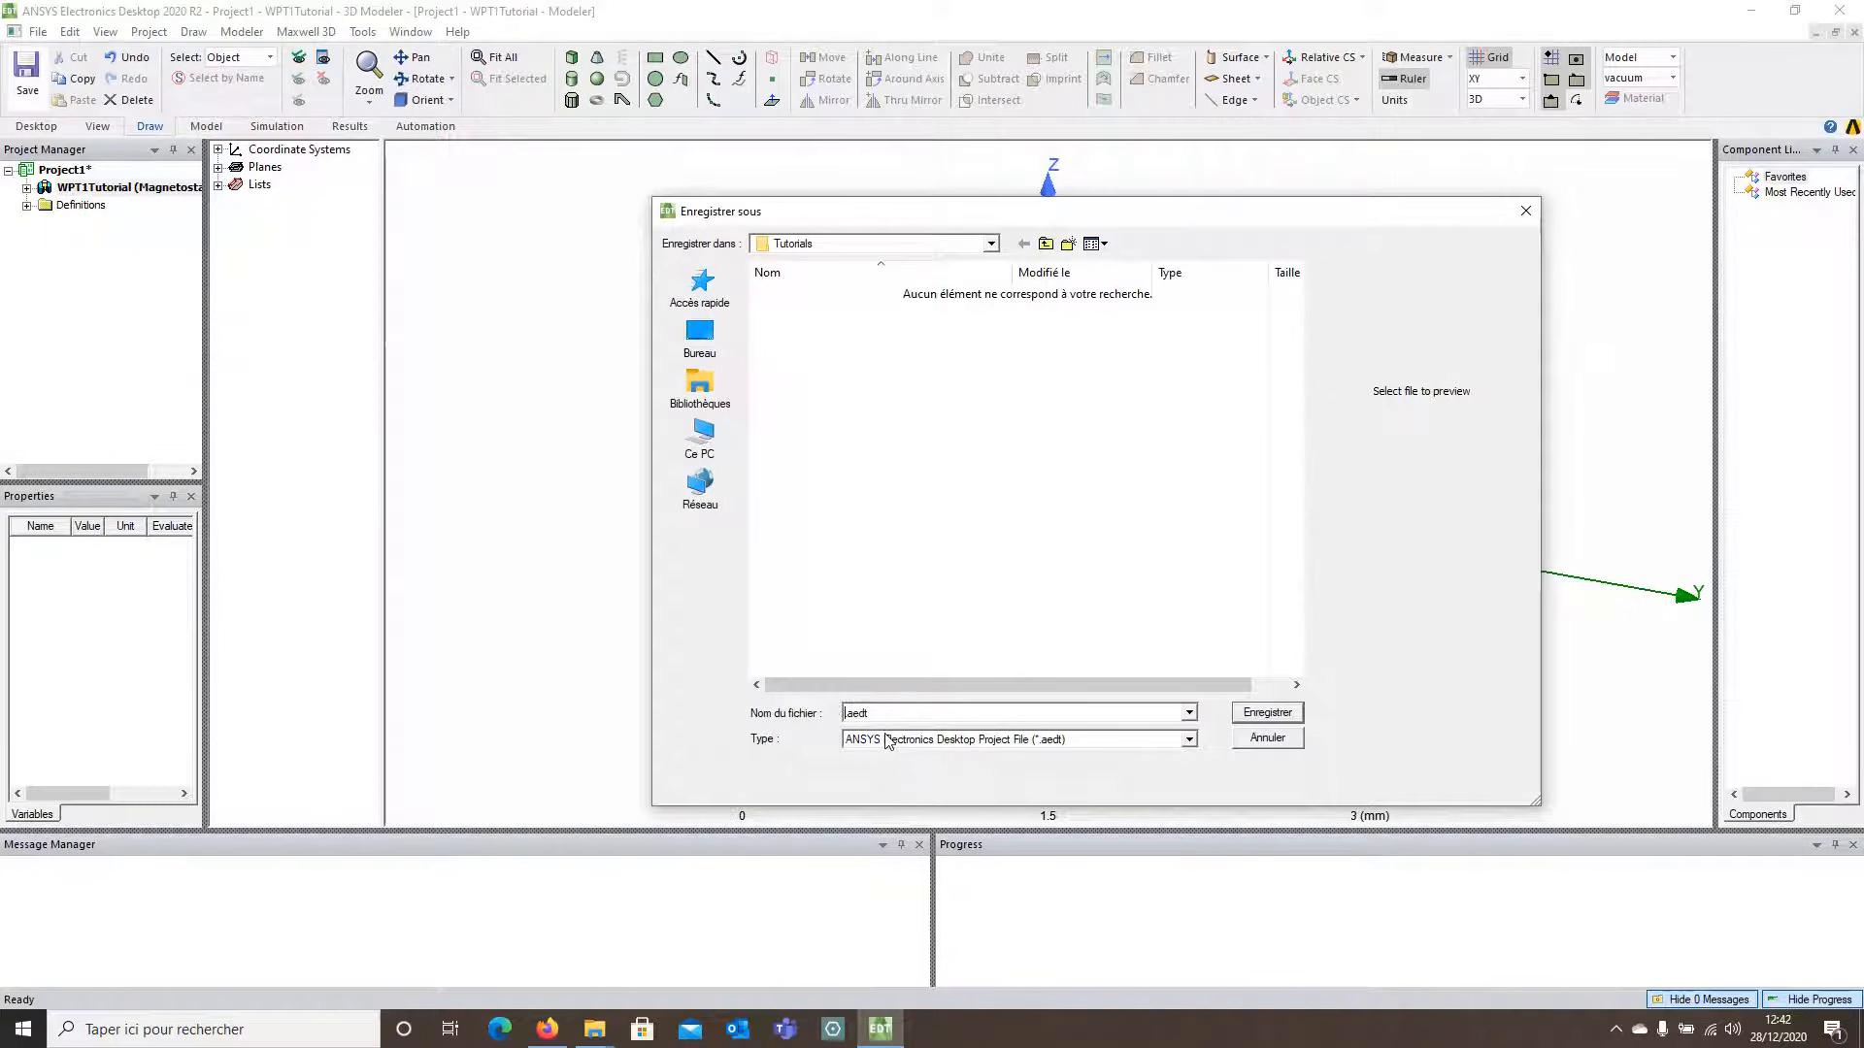
text(WPT1Geometry)
key(Return)
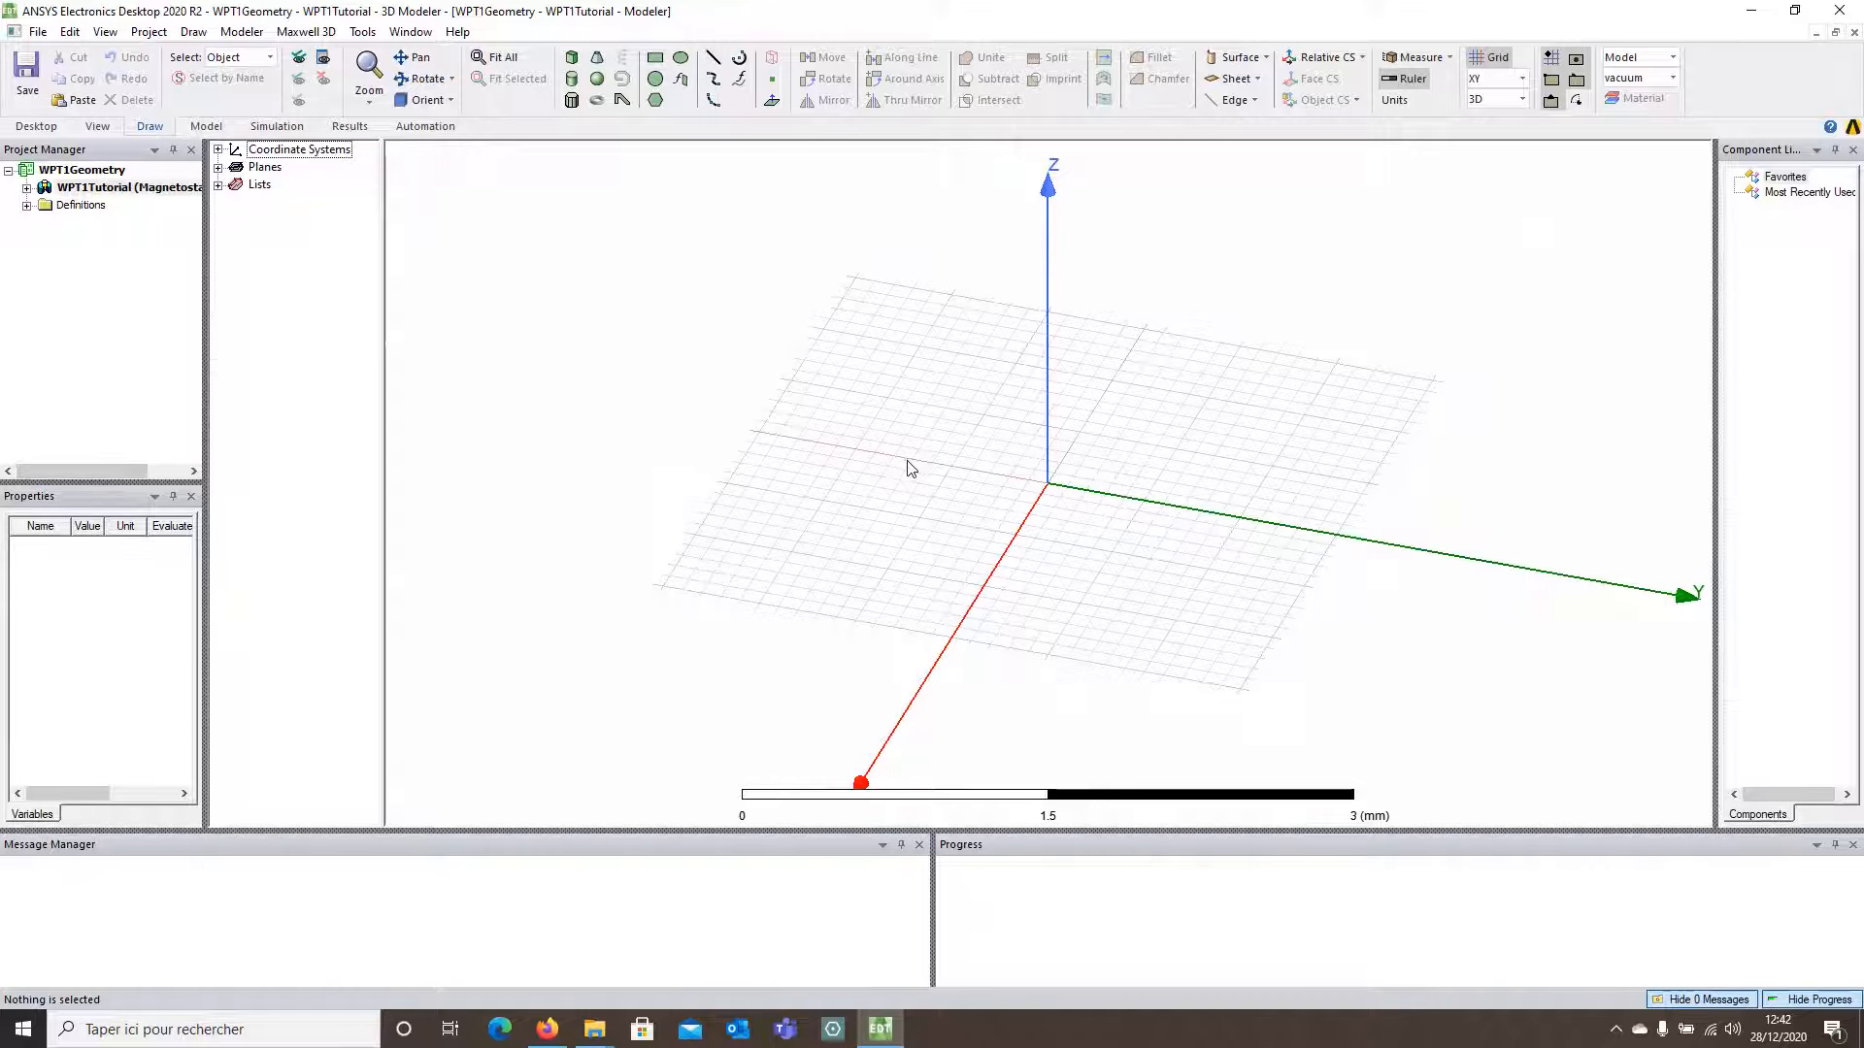
Step: Draw a Z-axis cylinder centred on the origin, about 1.17 mm in radius and 0.3 mm high
click(573, 82)
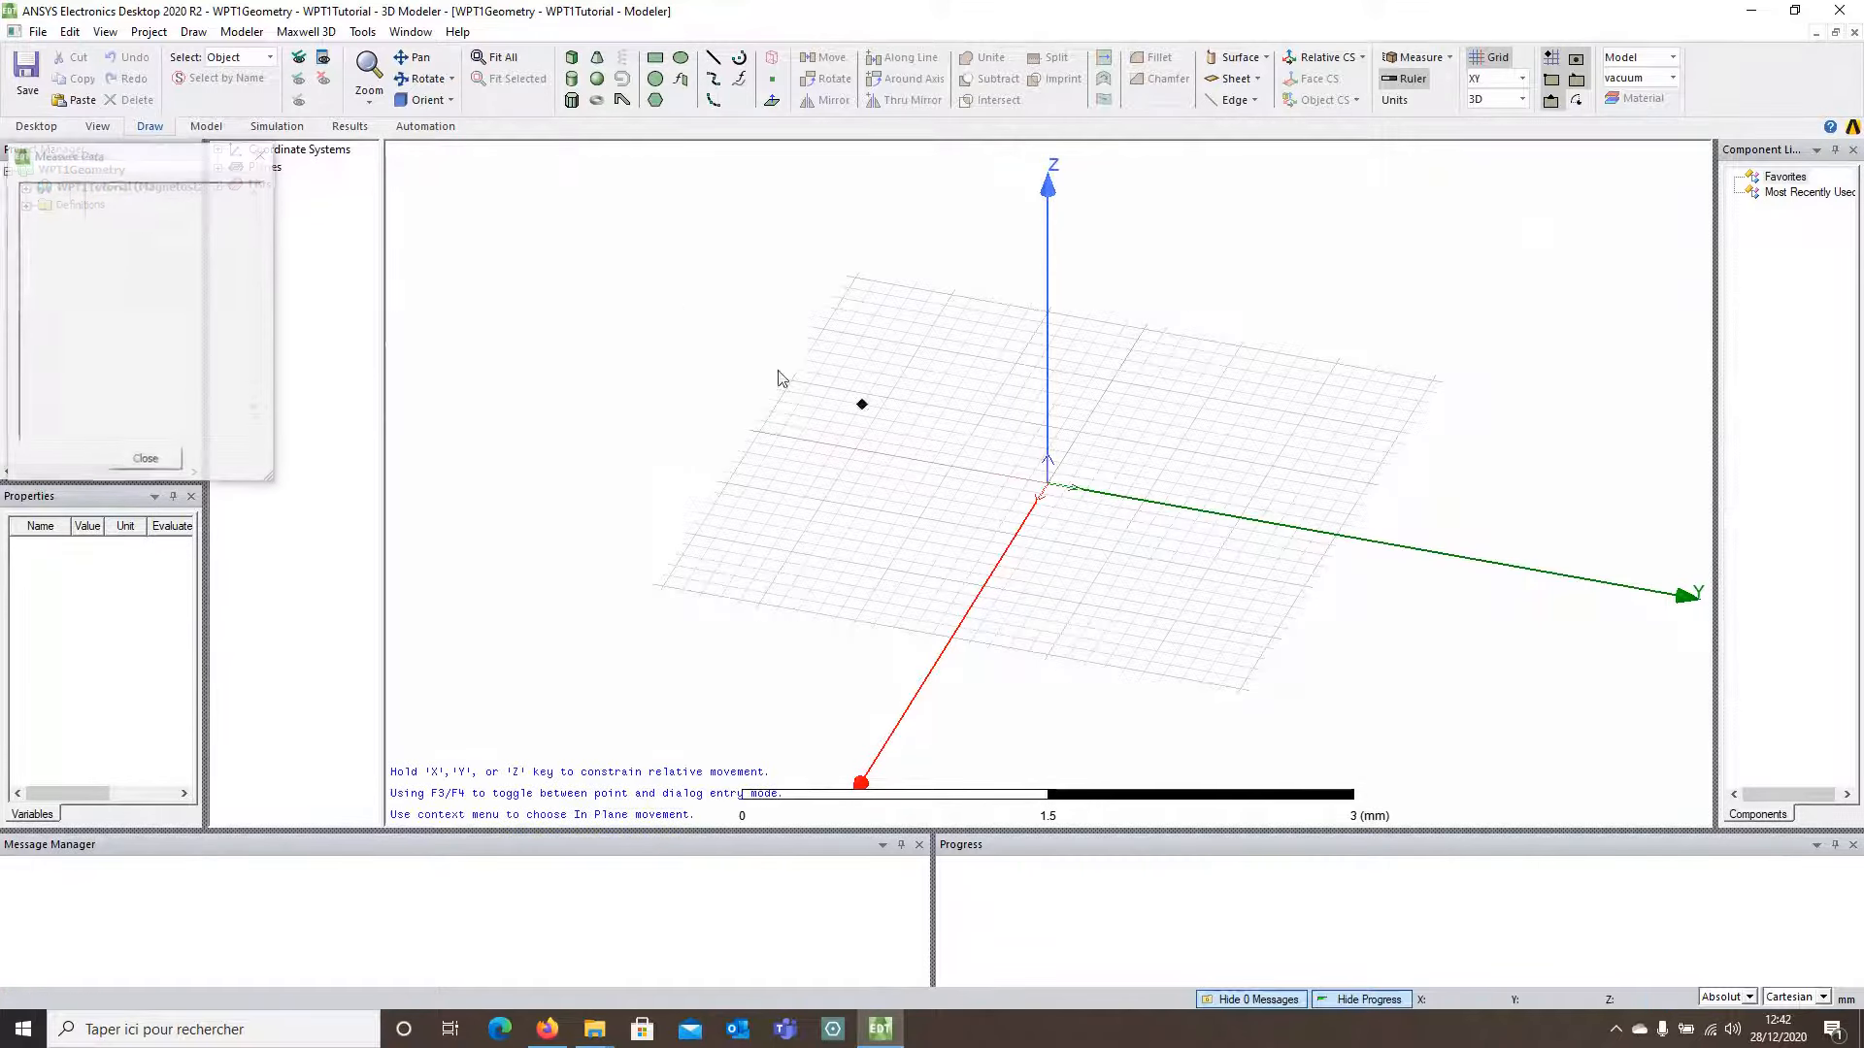
click(1046, 483)
click(1238, 563)
click(1237, 512)
Step: Set the Z coordinate of the cylinder's center position to a new length variable Gap with a value of 2.5 mm
click(802, 446)
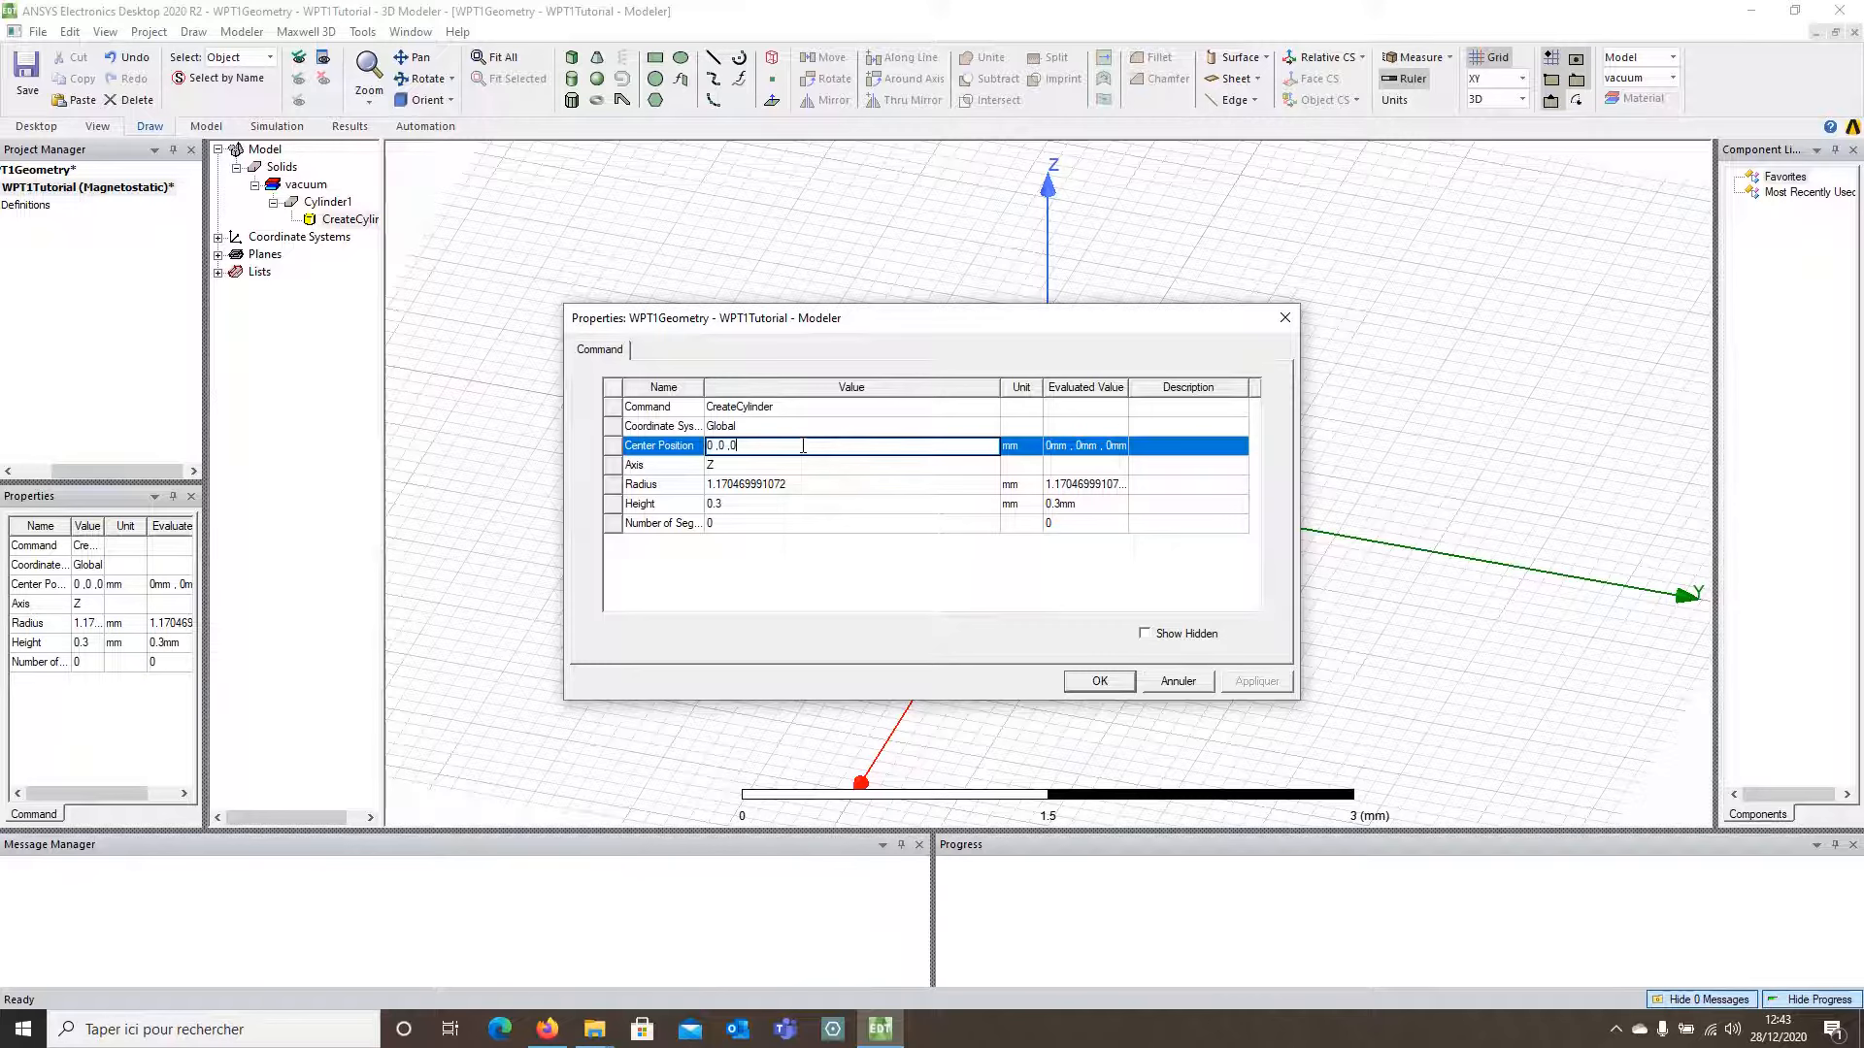
key(BackSpace)
text(Gap)
key(Return)
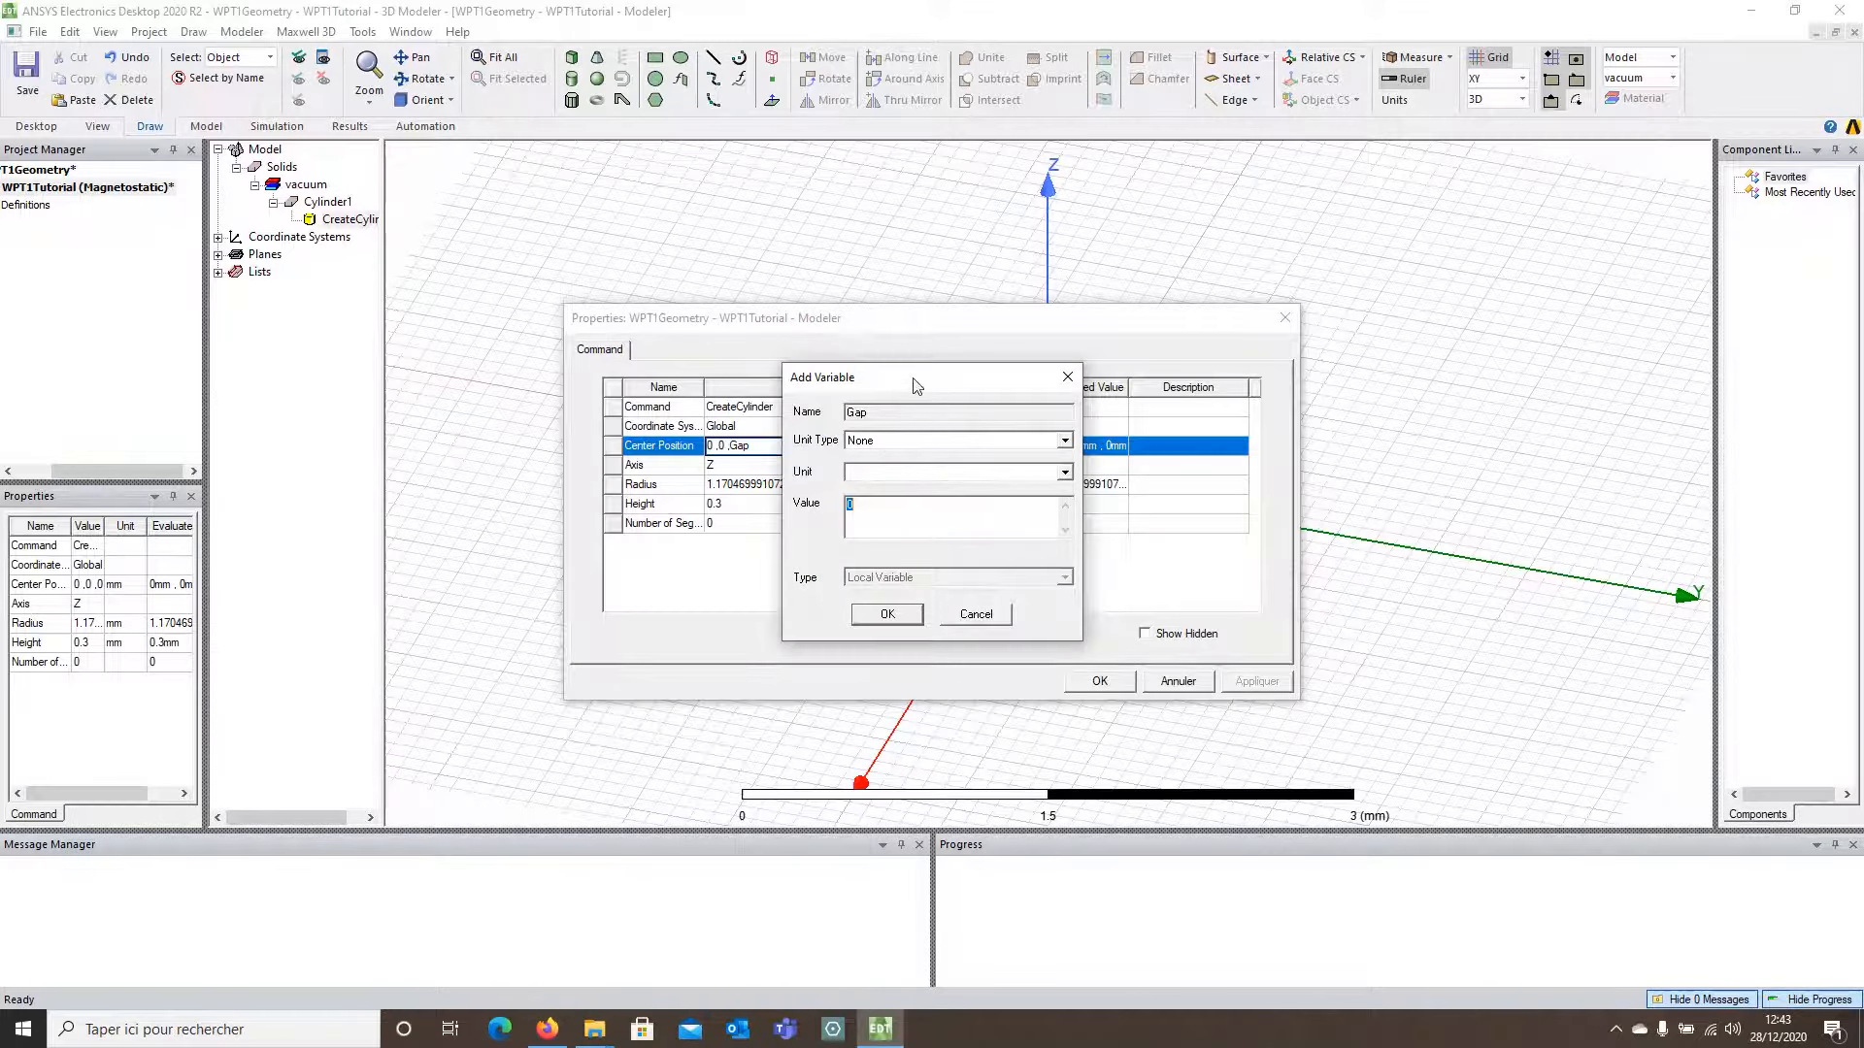
drag(917, 379, 891, 364)
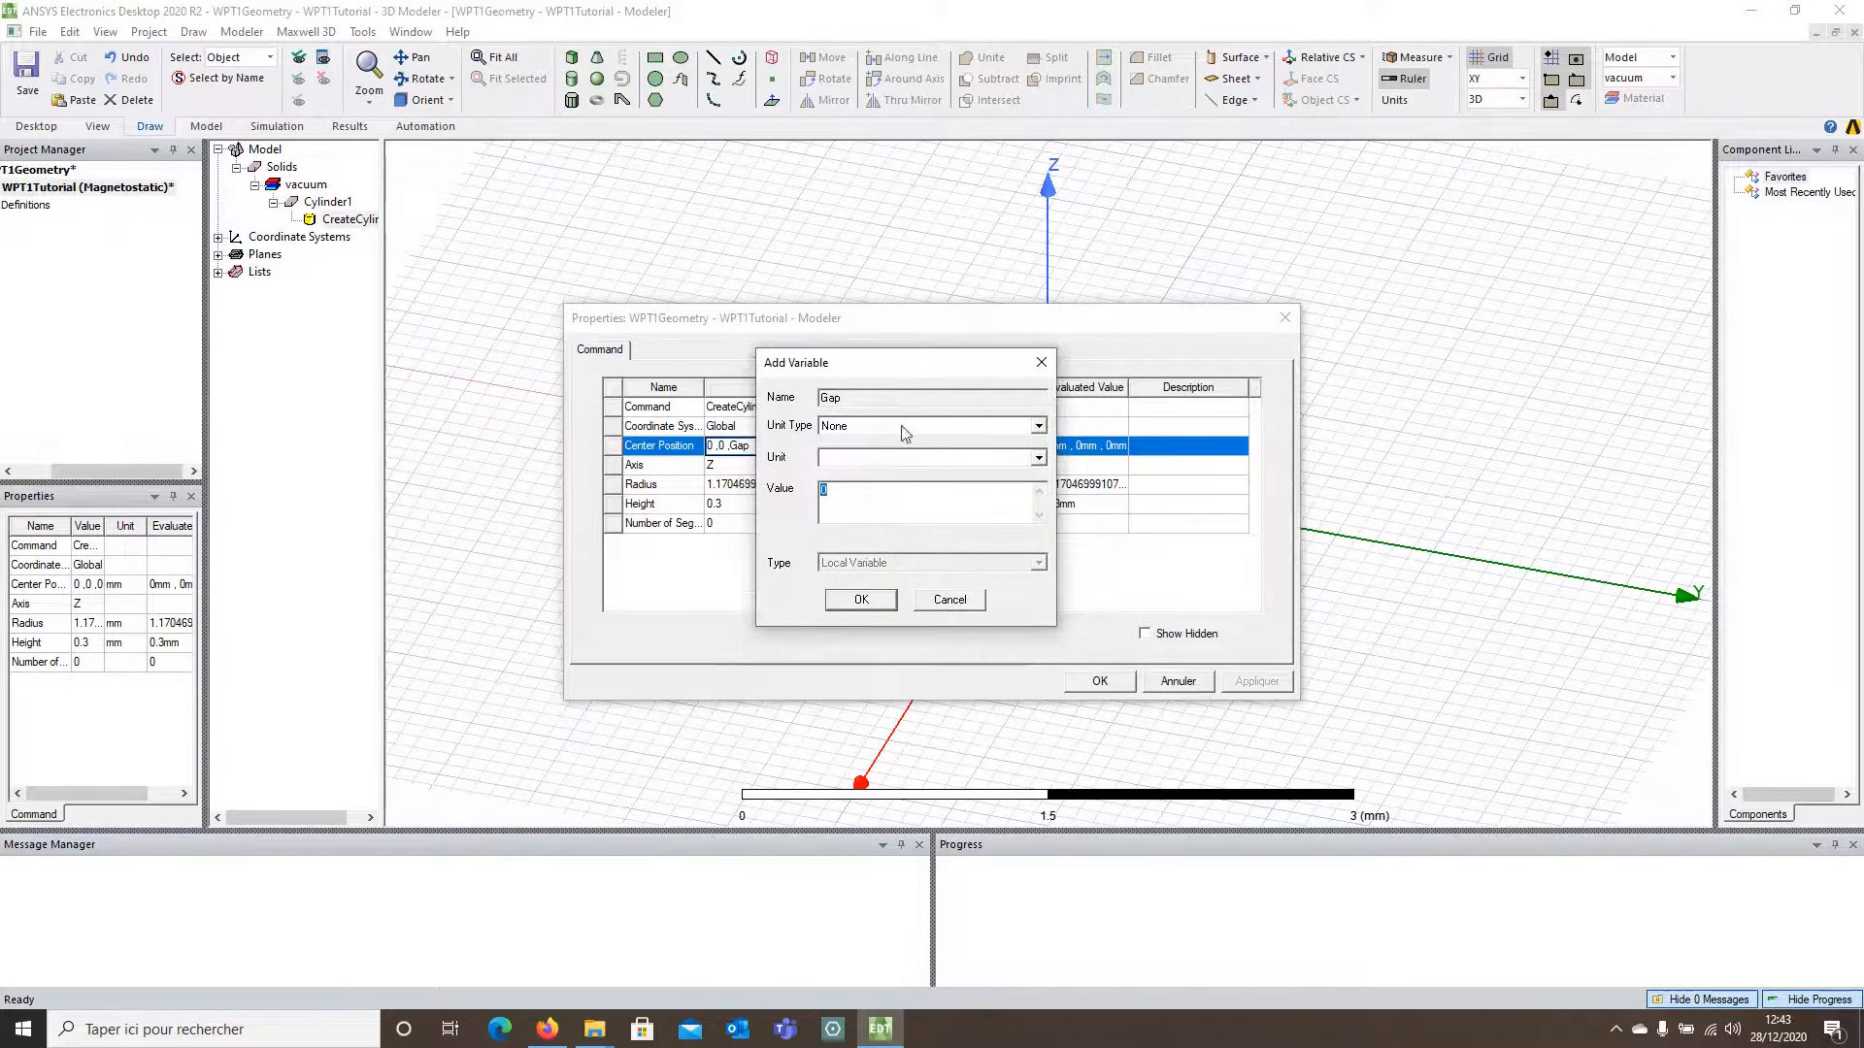
click(1037, 426)
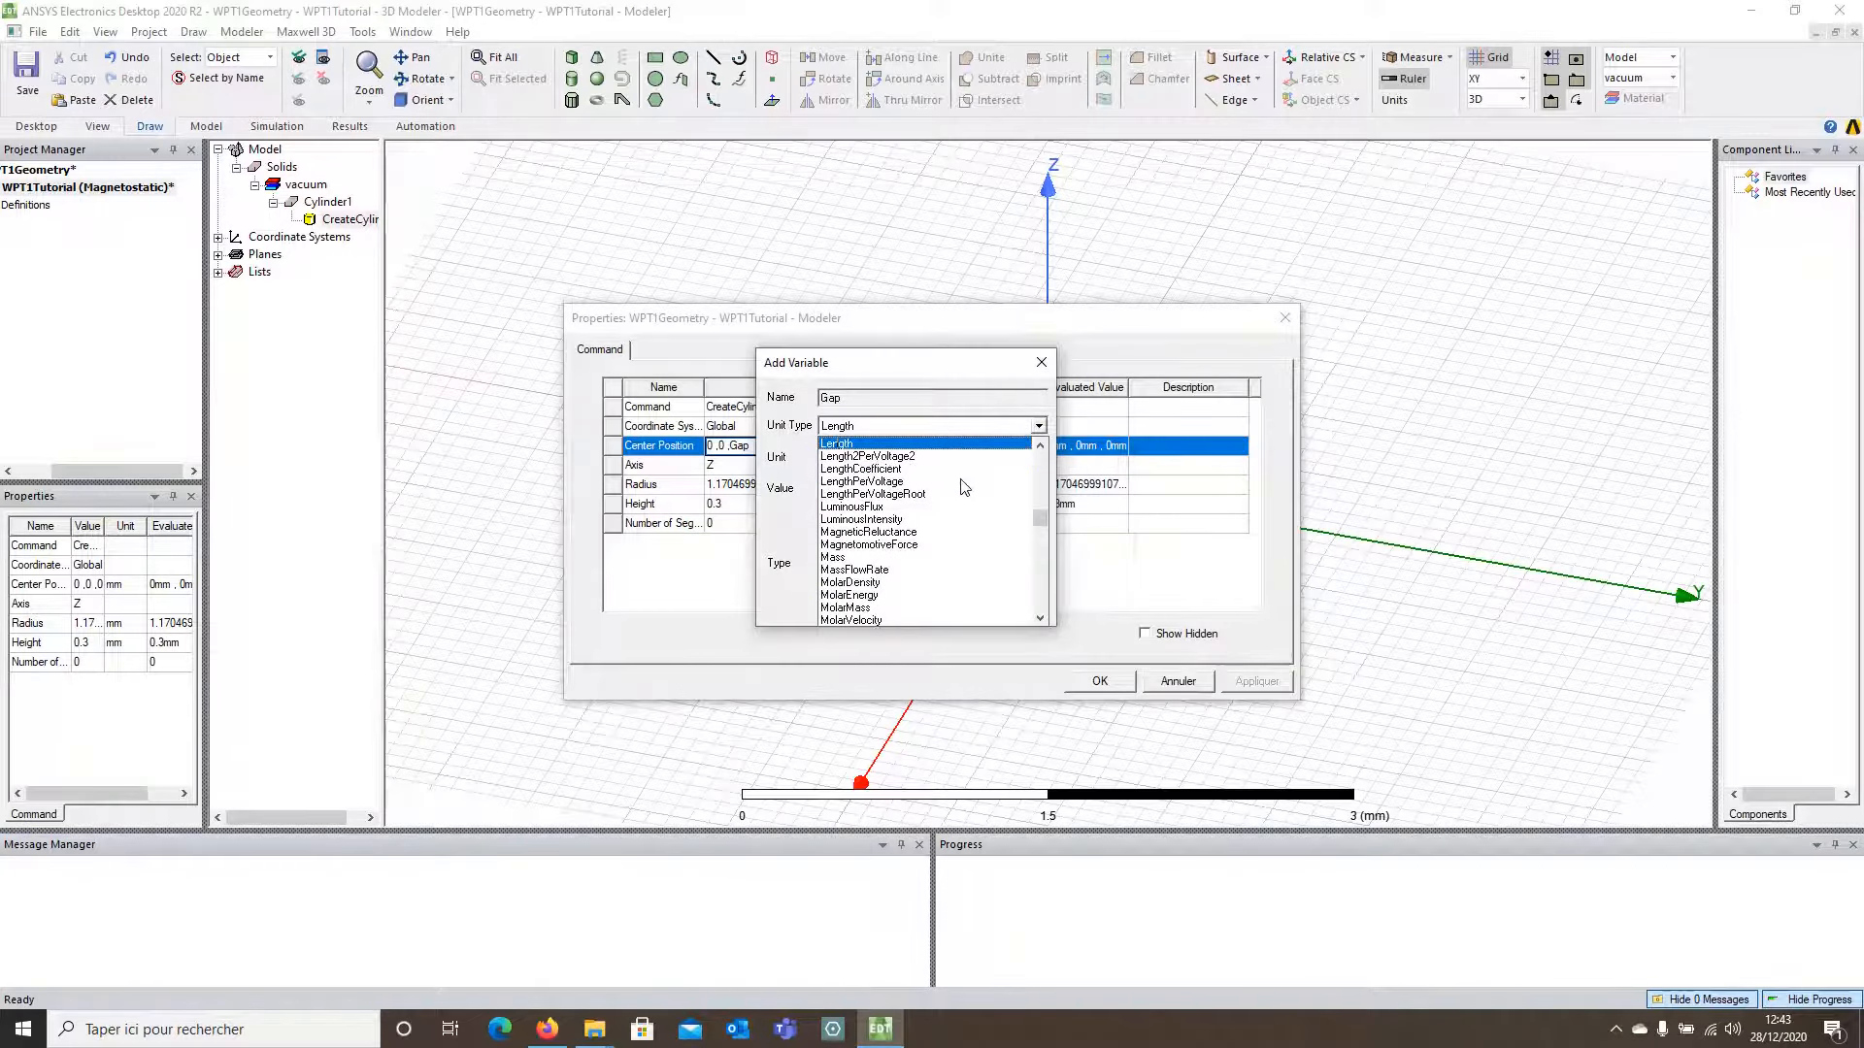
click(902, 444)
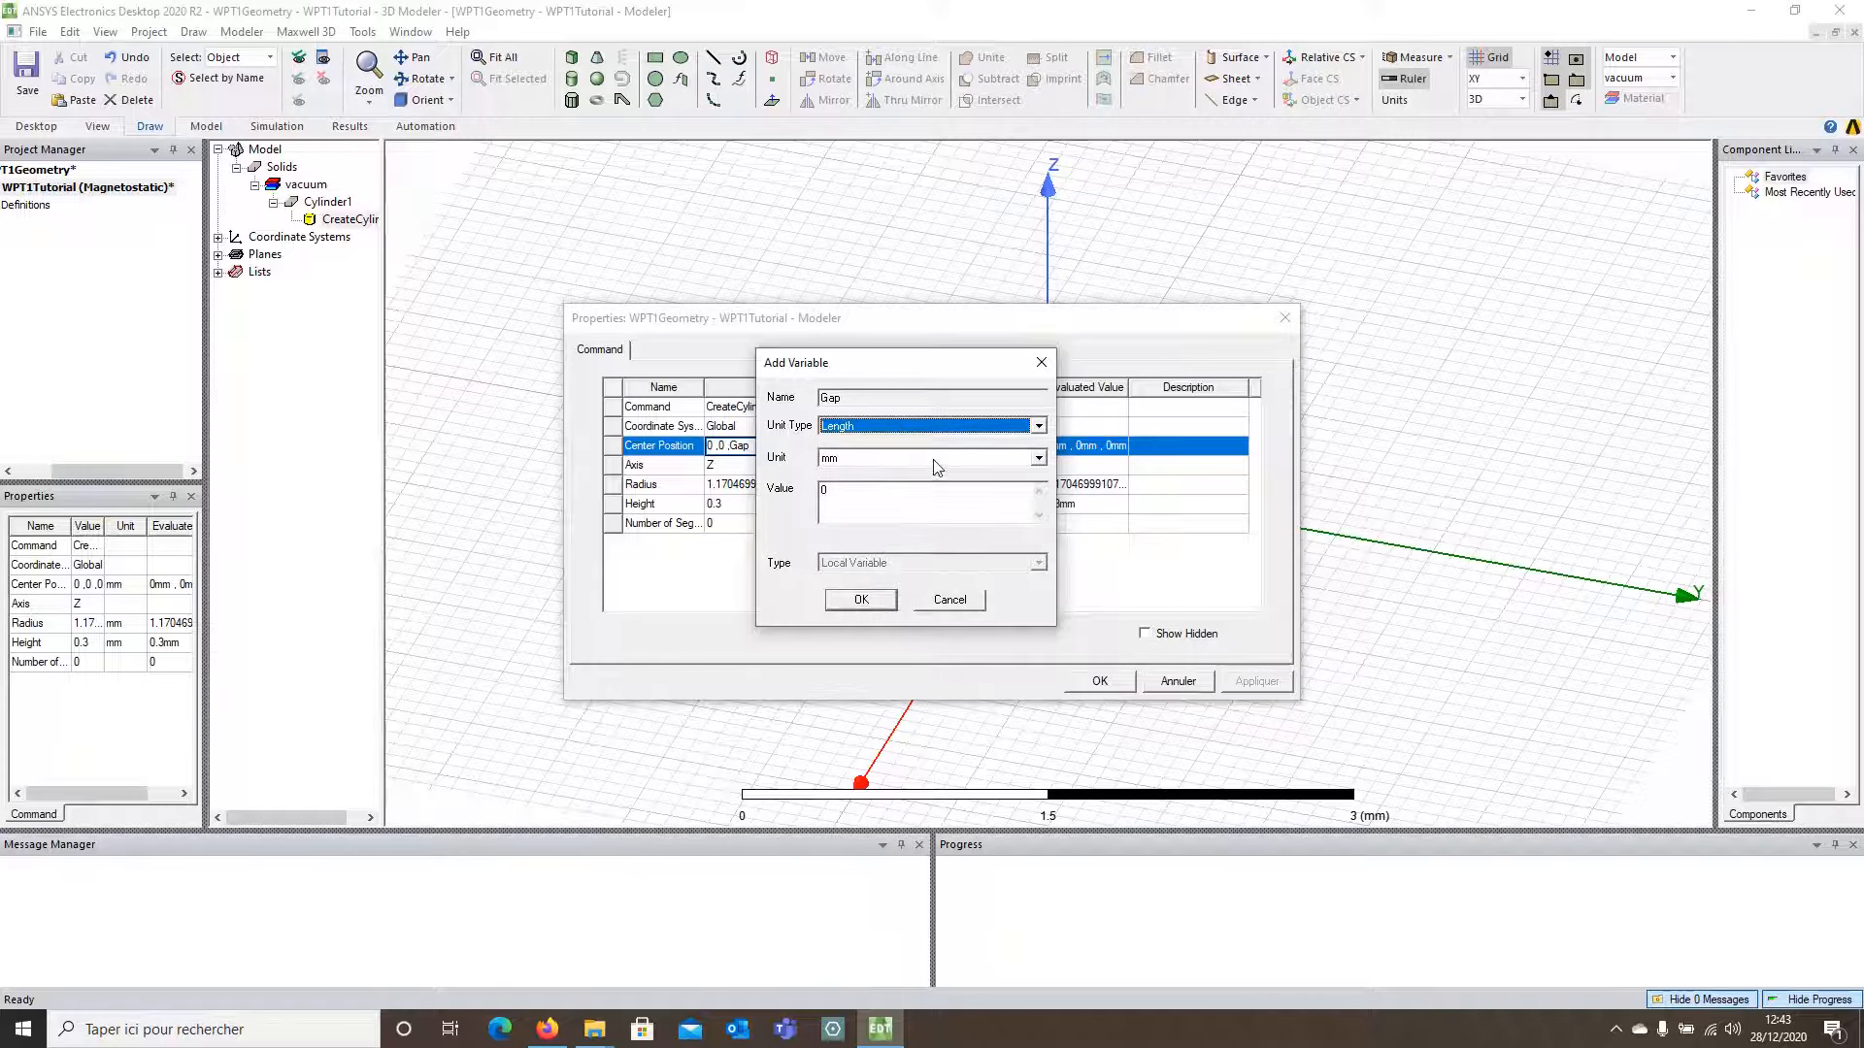
click(937, 467)
click(924, 488)
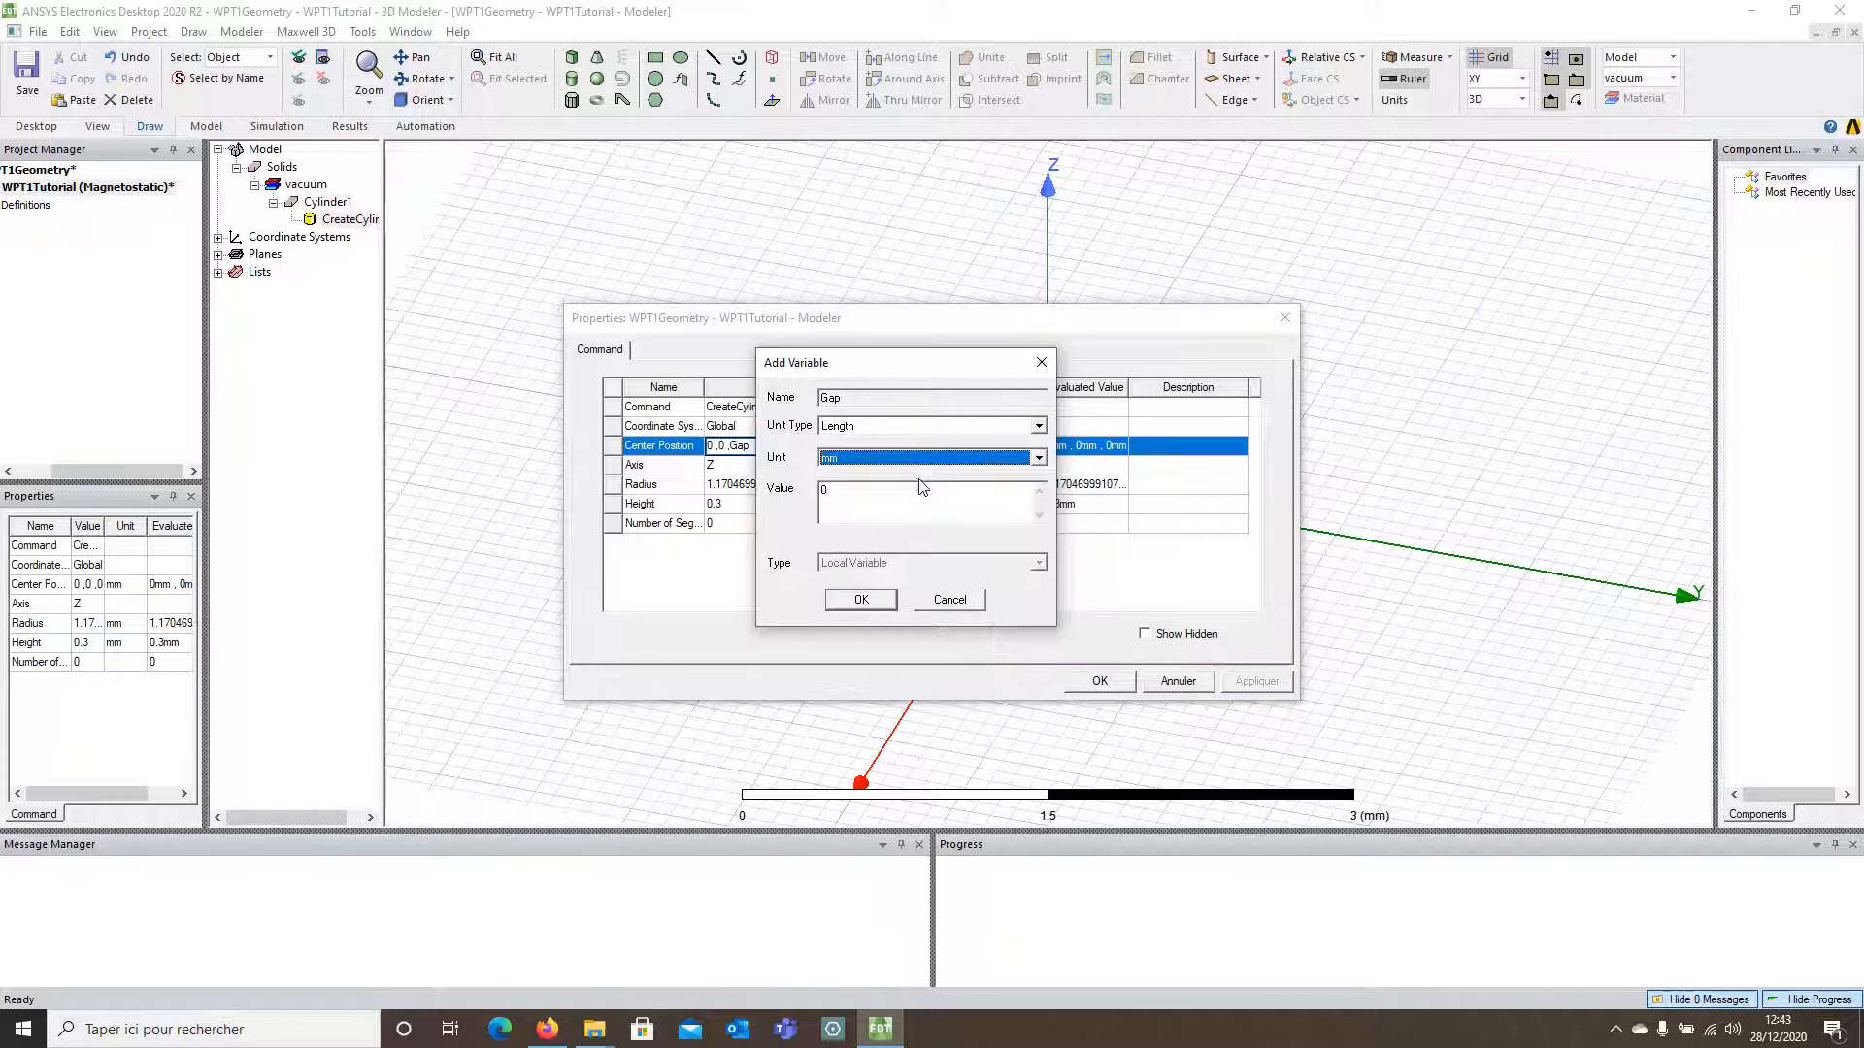
key(Tab)
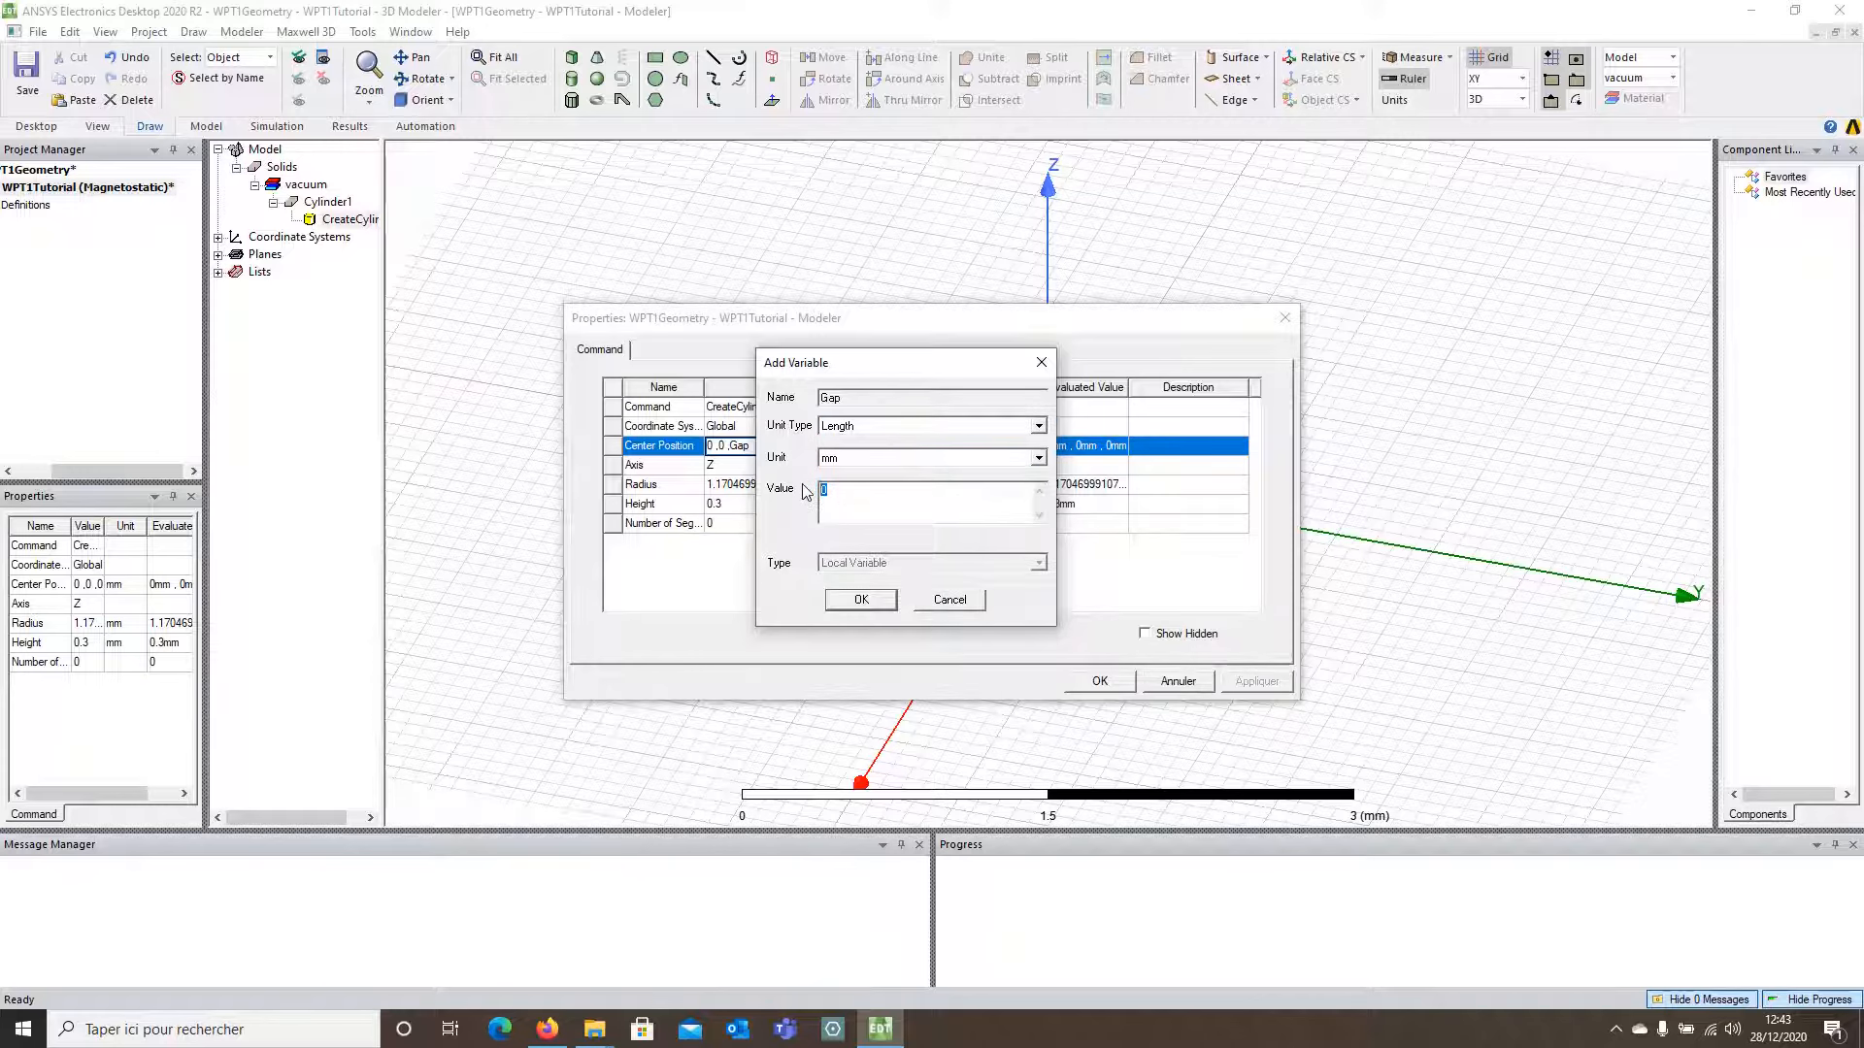
text(2.5)
click(872, 601)
Step: Set the cylinder's radius to 10 mm and its height to 0.5 mm, and apply the properties
click(811, 487)
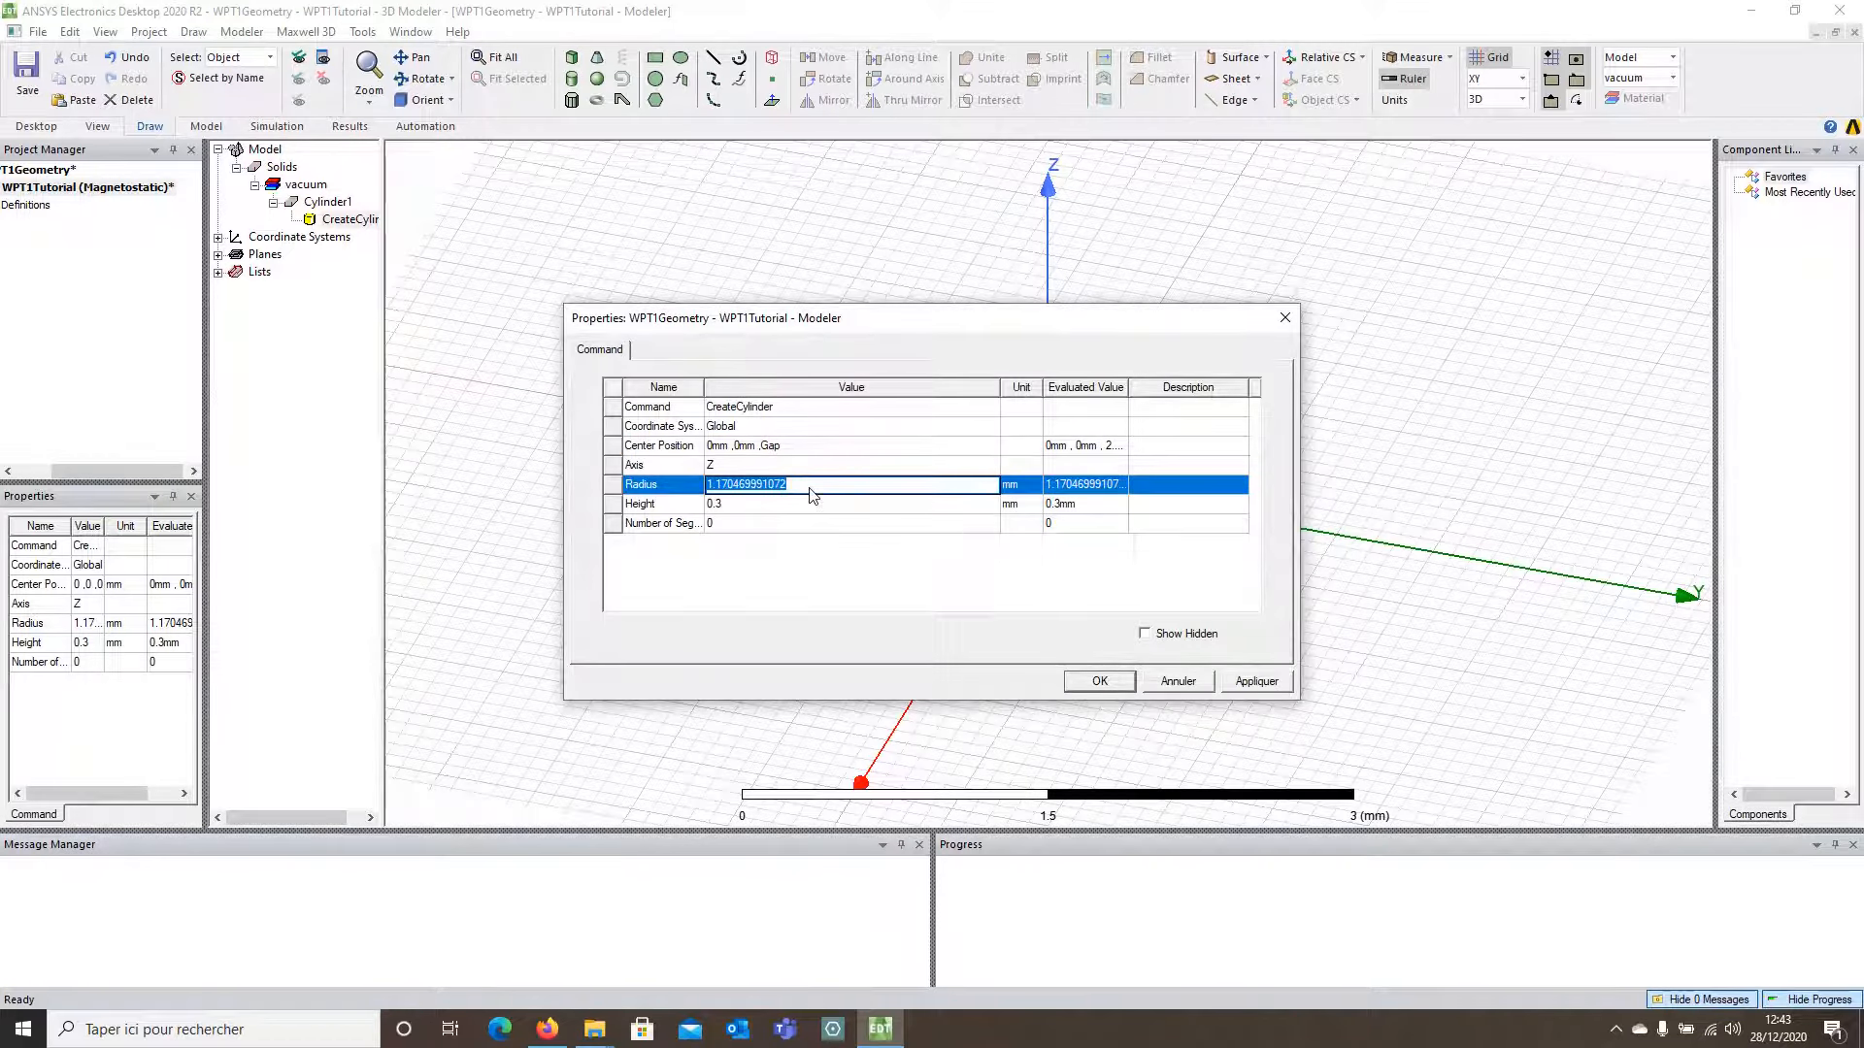
text(10)
click(813, 504)
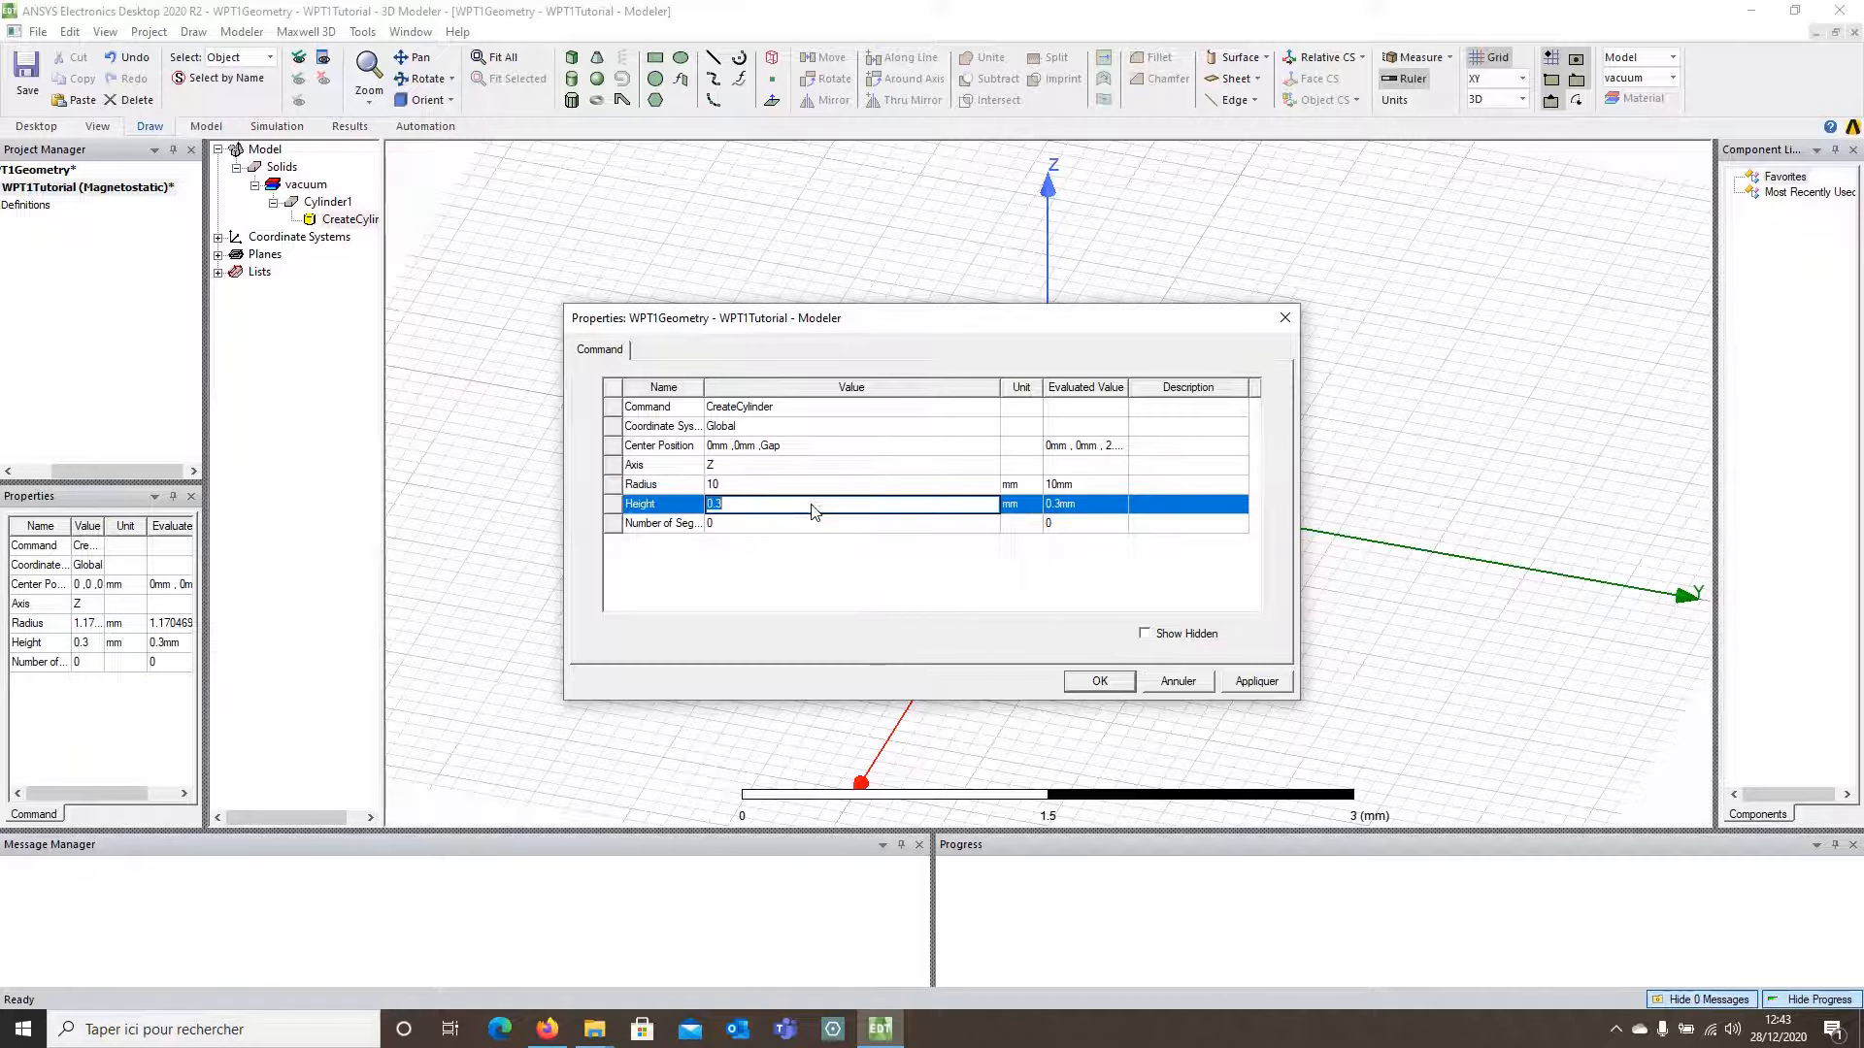
text(0.5)
click(1099, 681)
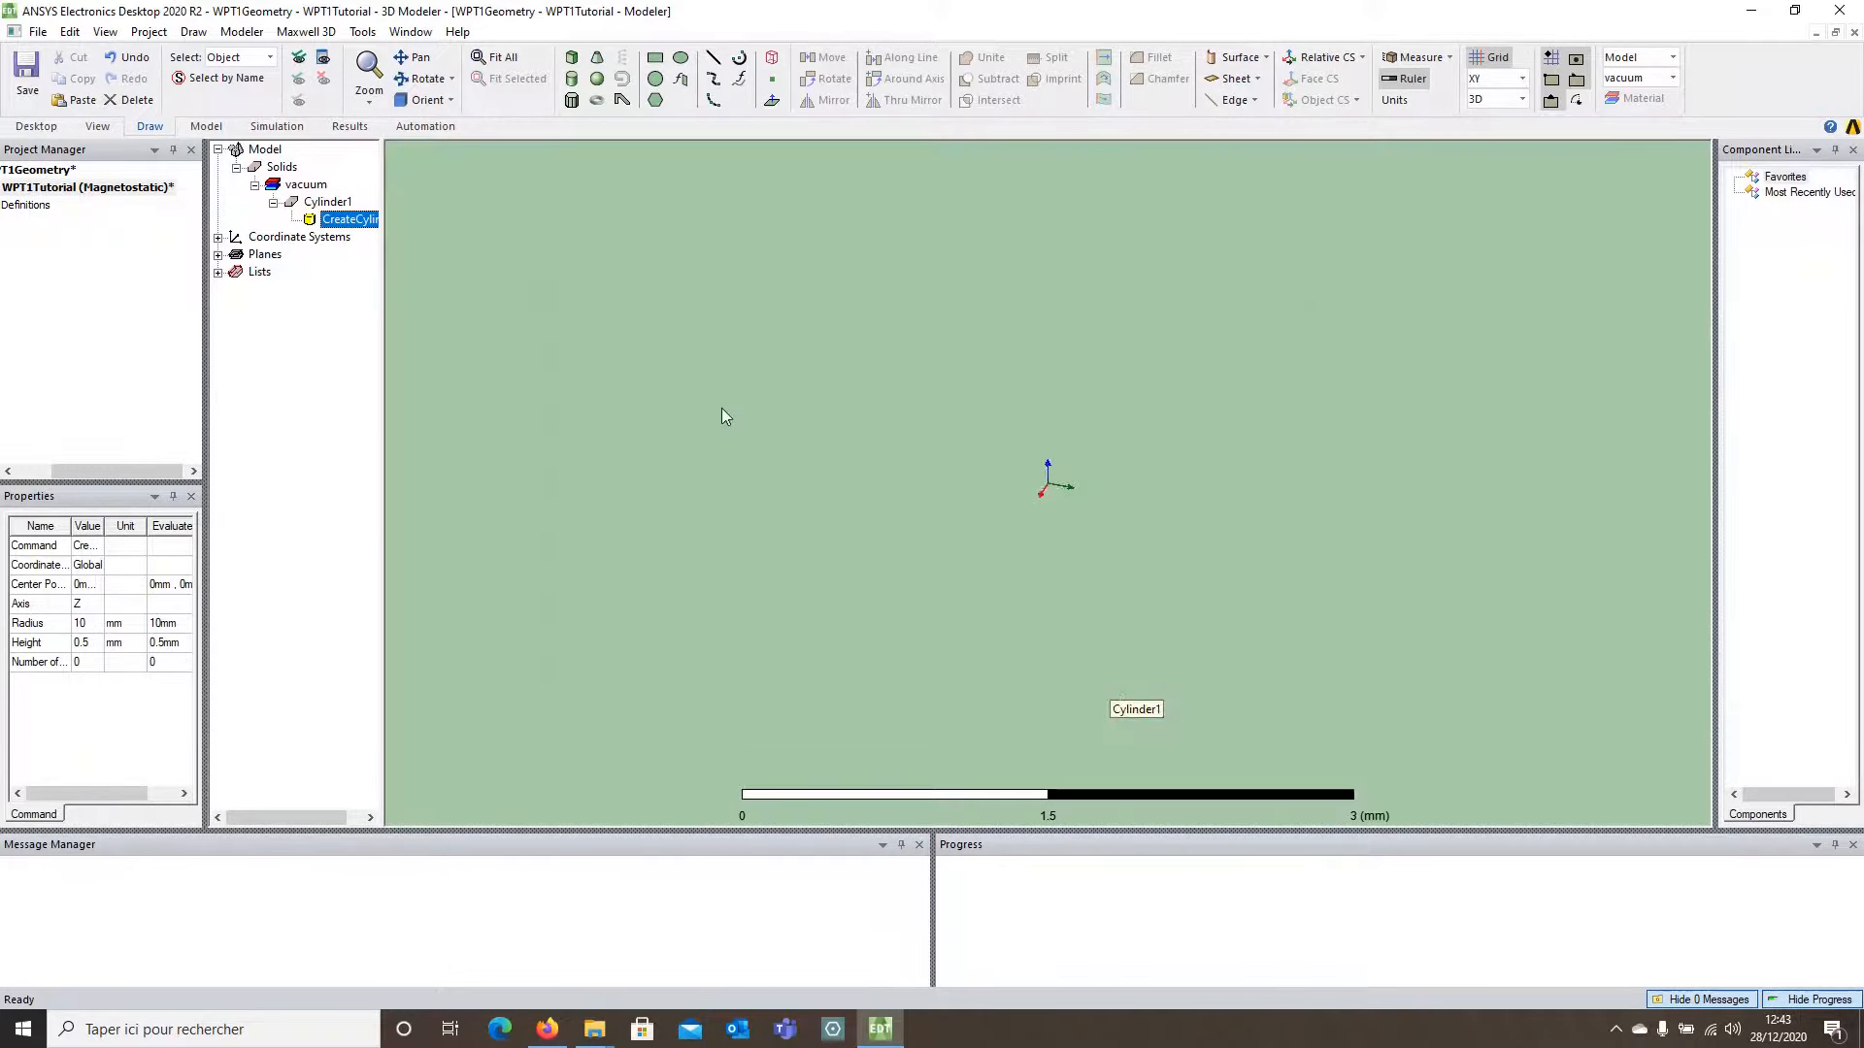
Step: Duplicate the 10 mm radius cylinder in place by copying and pasting it
click(497, 58)
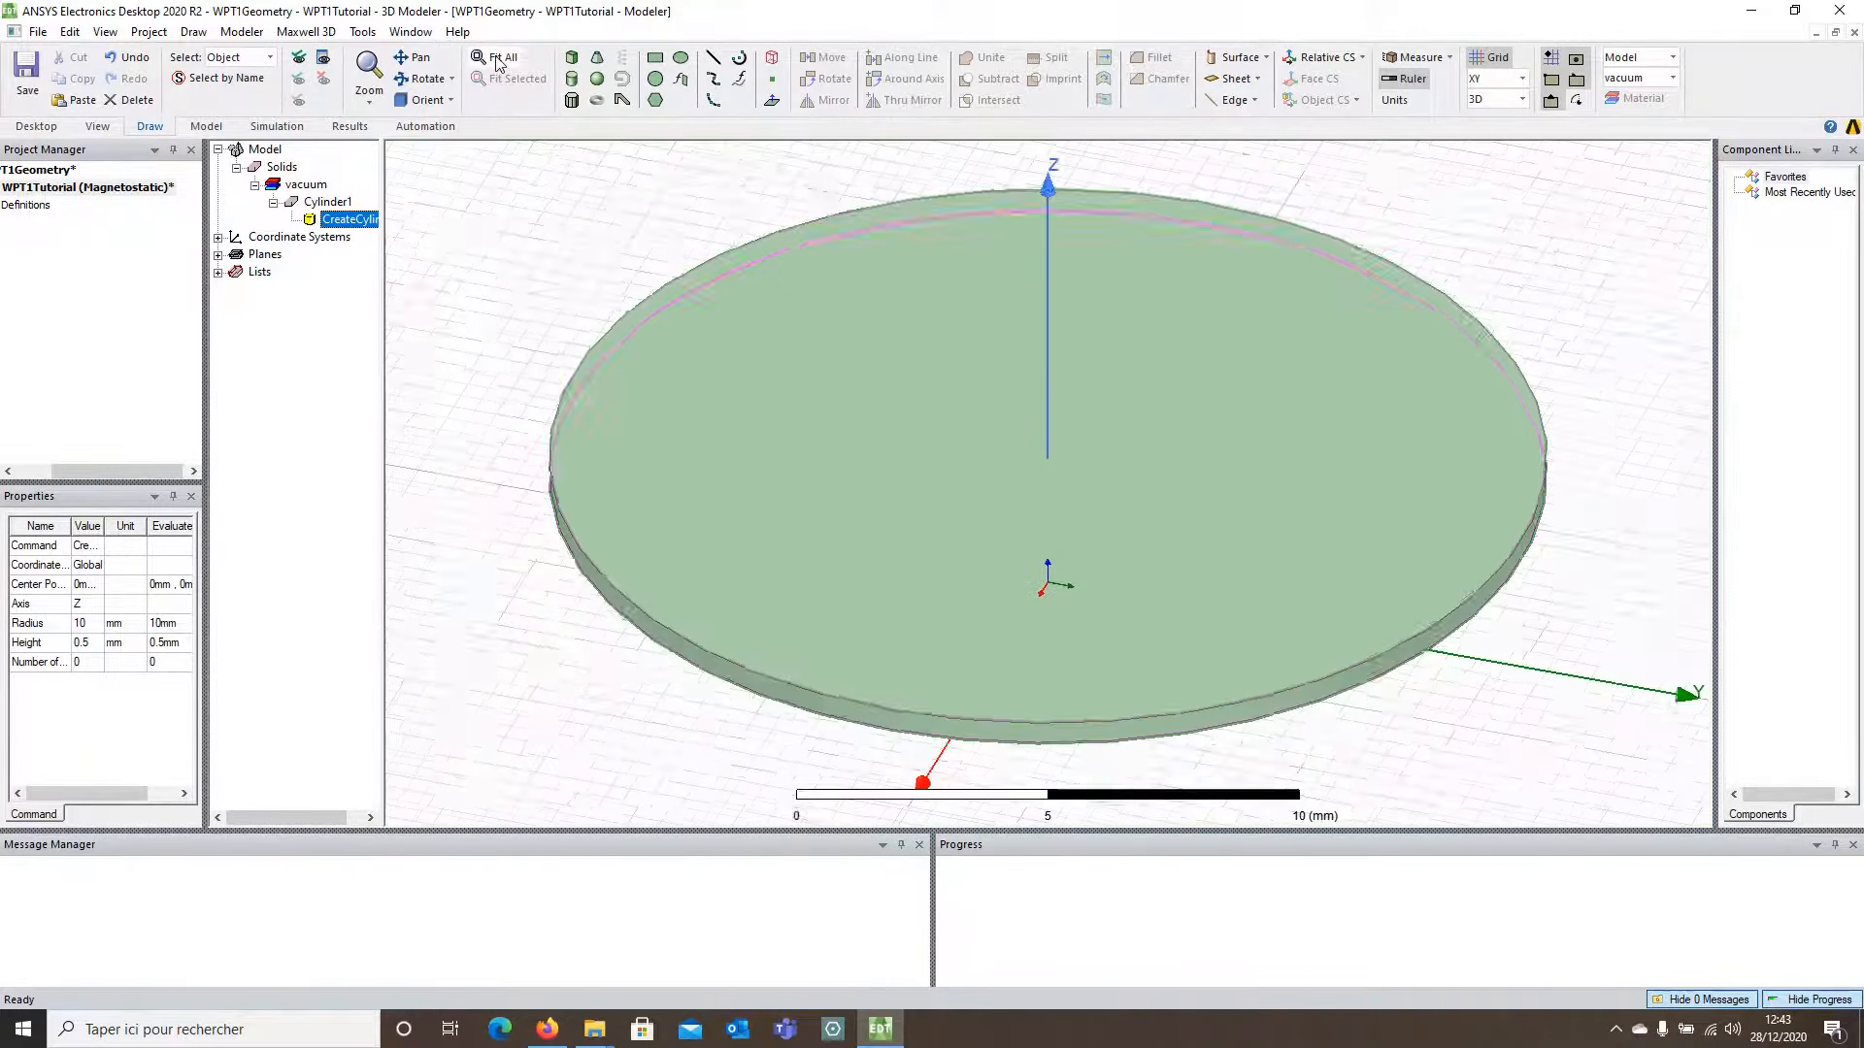
click(774, 398)
key(ctrl+c)
key(ctrl+v)
click(633, 264)
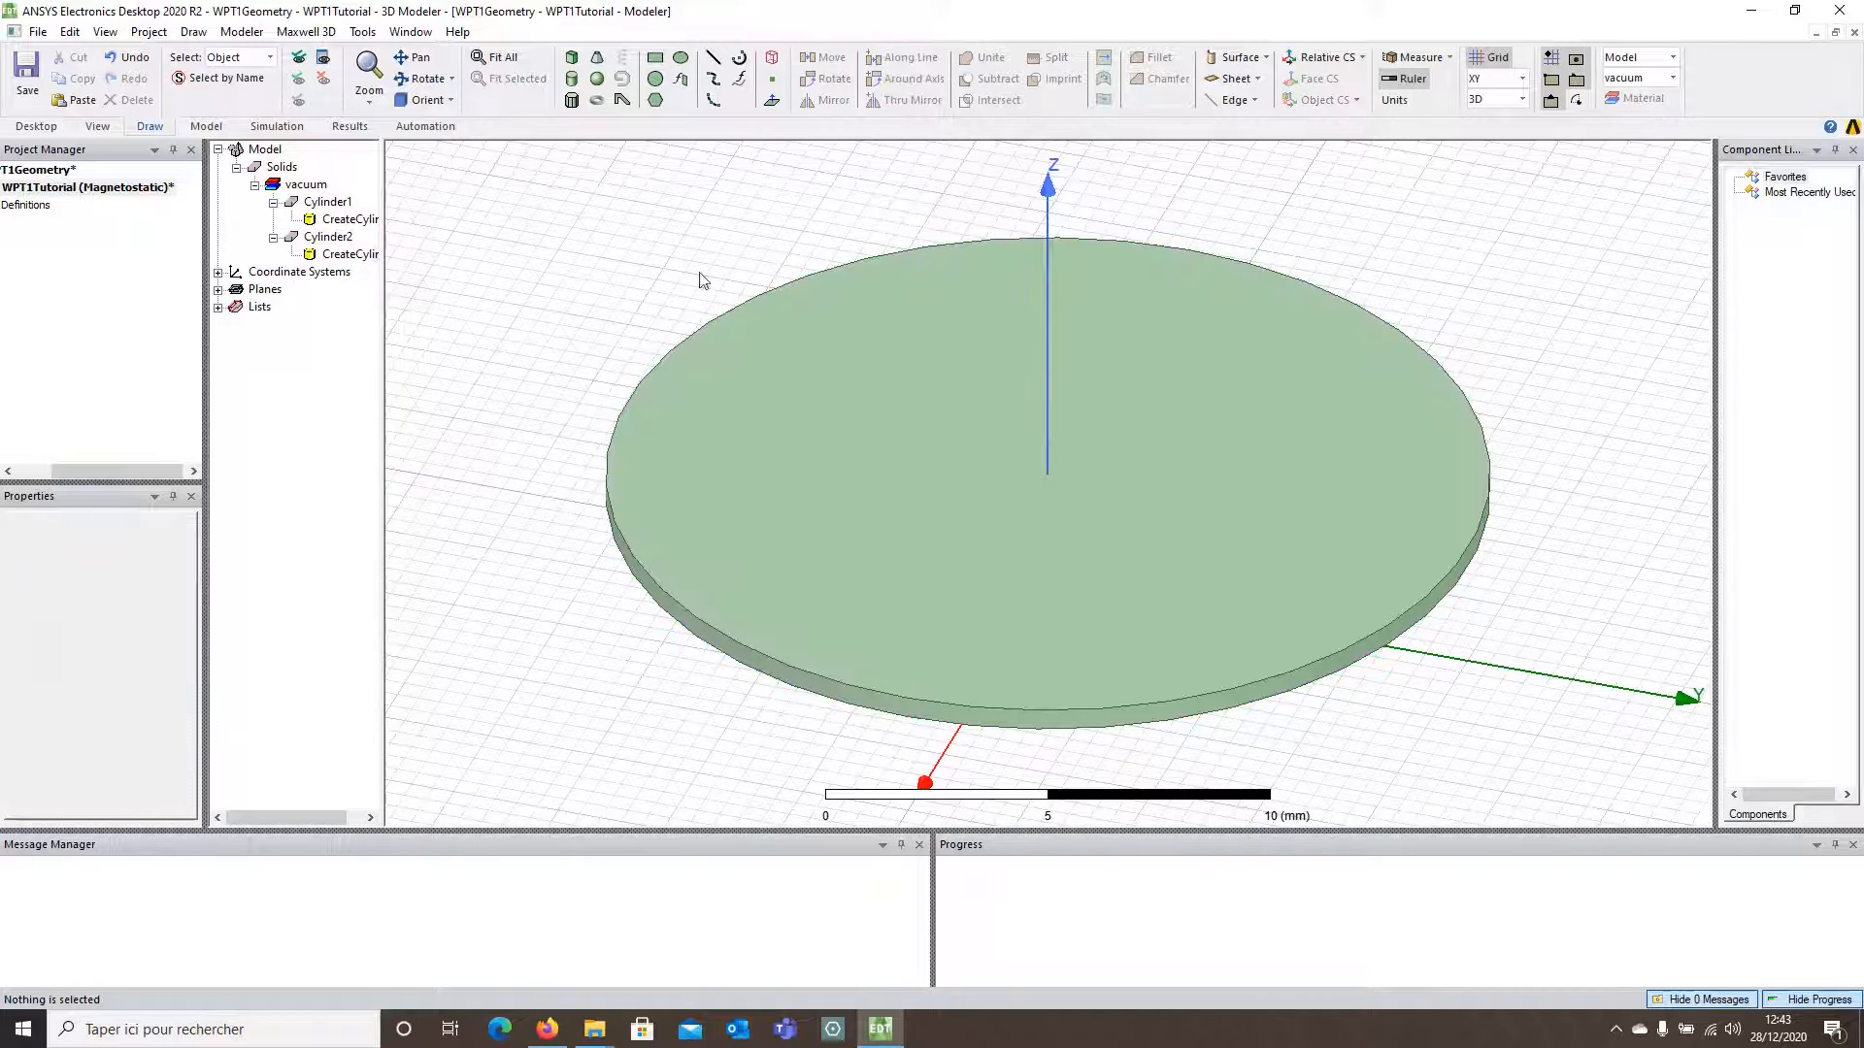
Step: Set the radius of the copied cylinder, Cylinder2, to 4 mm
click(353, 256)
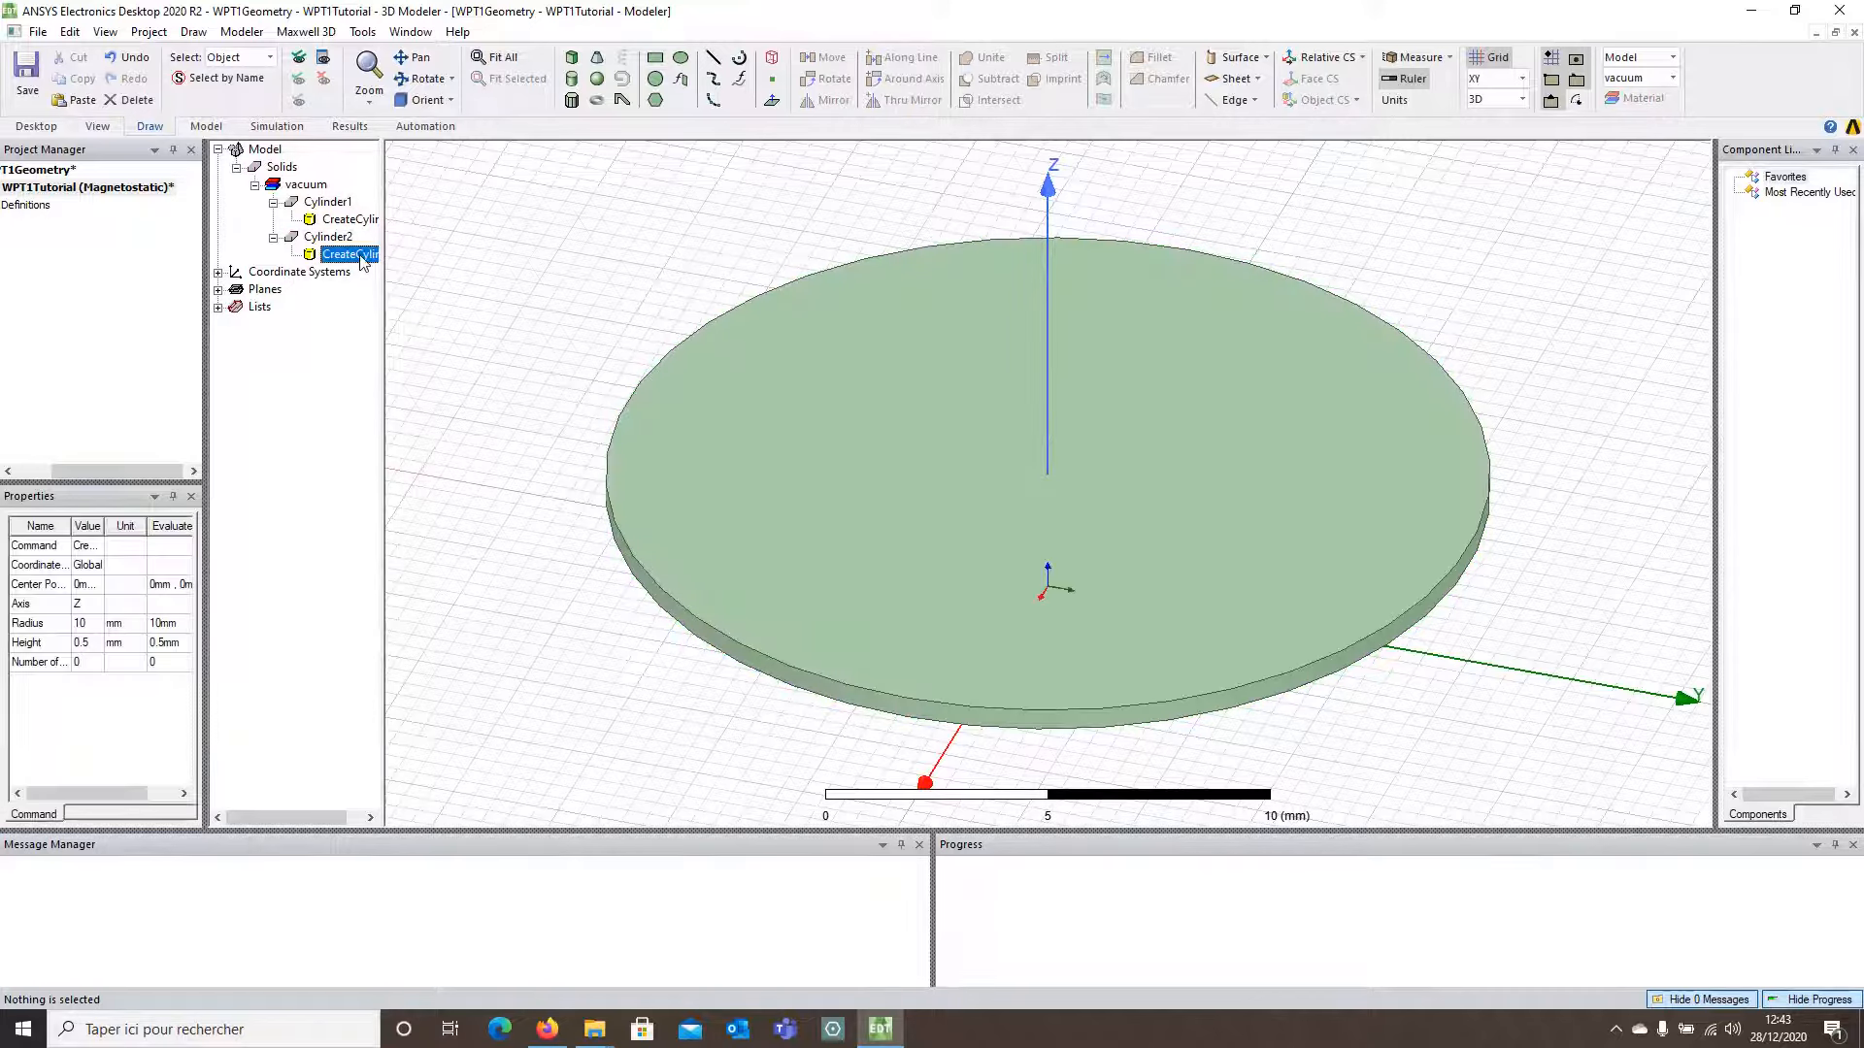
right_click(355, 256)
click(427, 317)
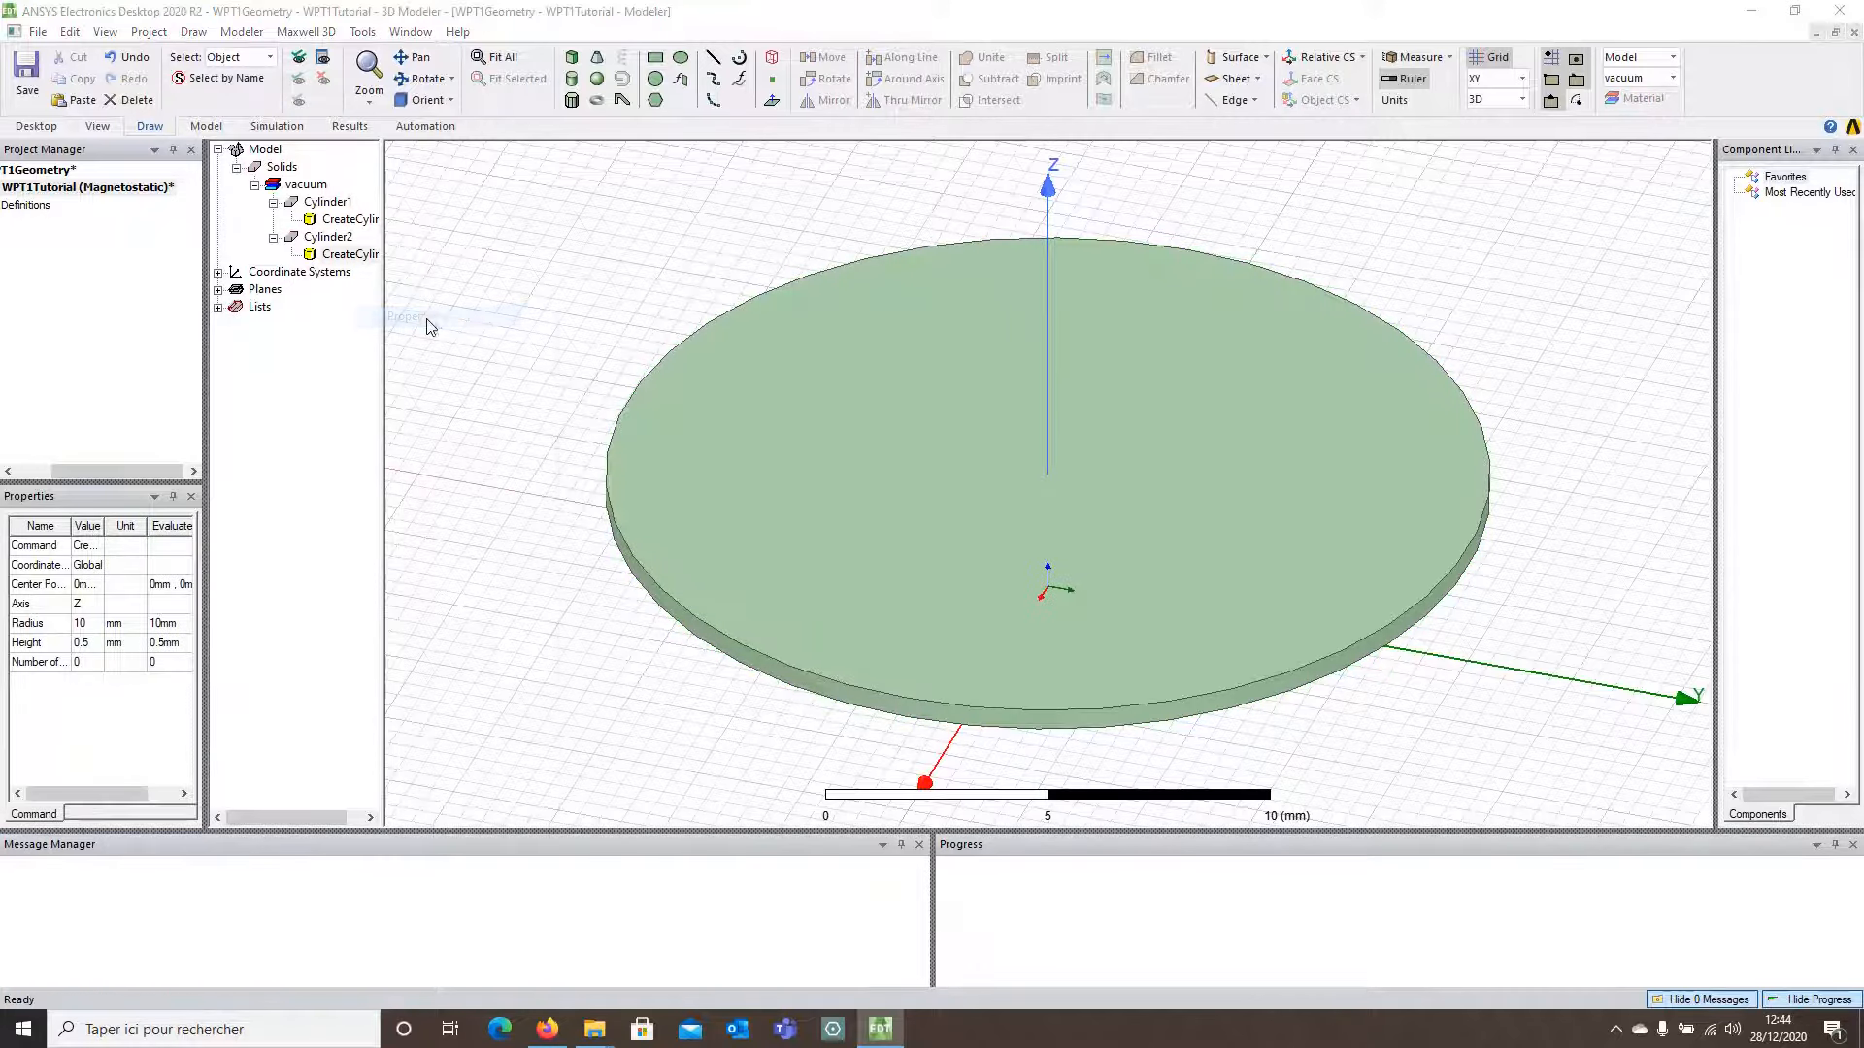
drag(750, 327, 677, 238)
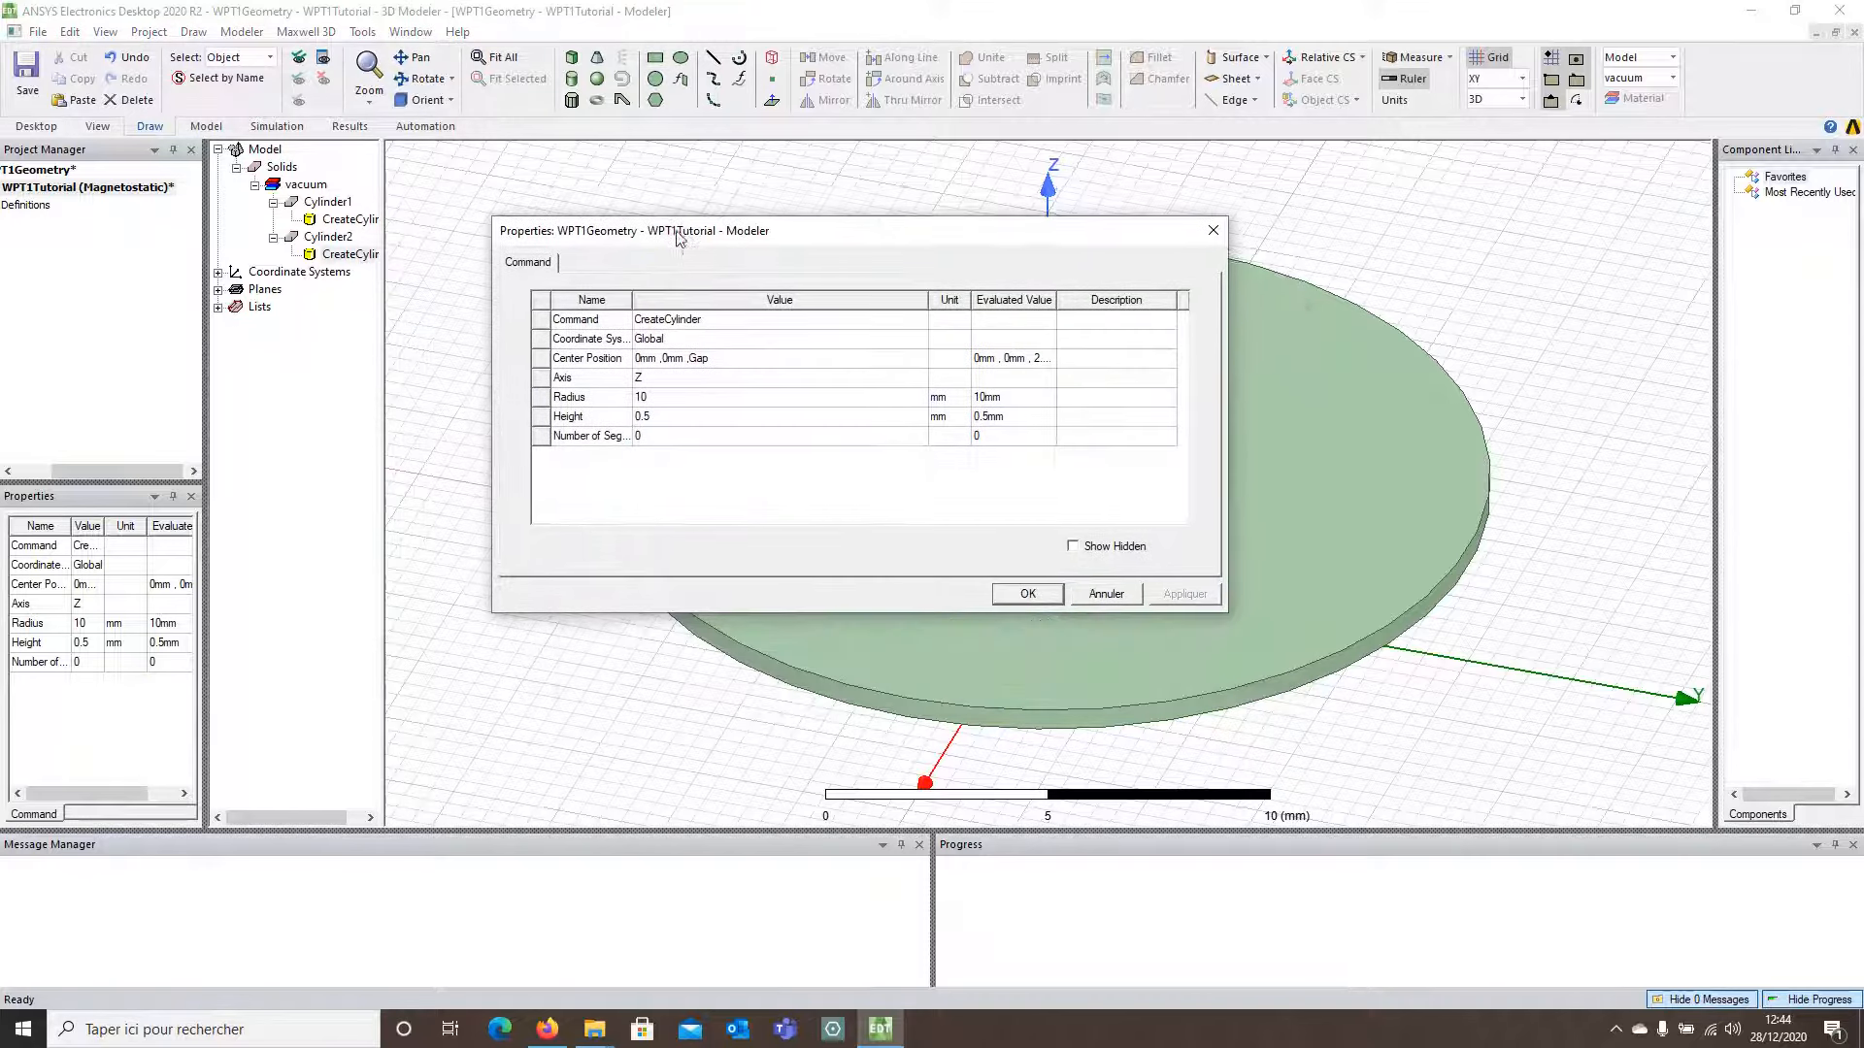
click(673, 396)
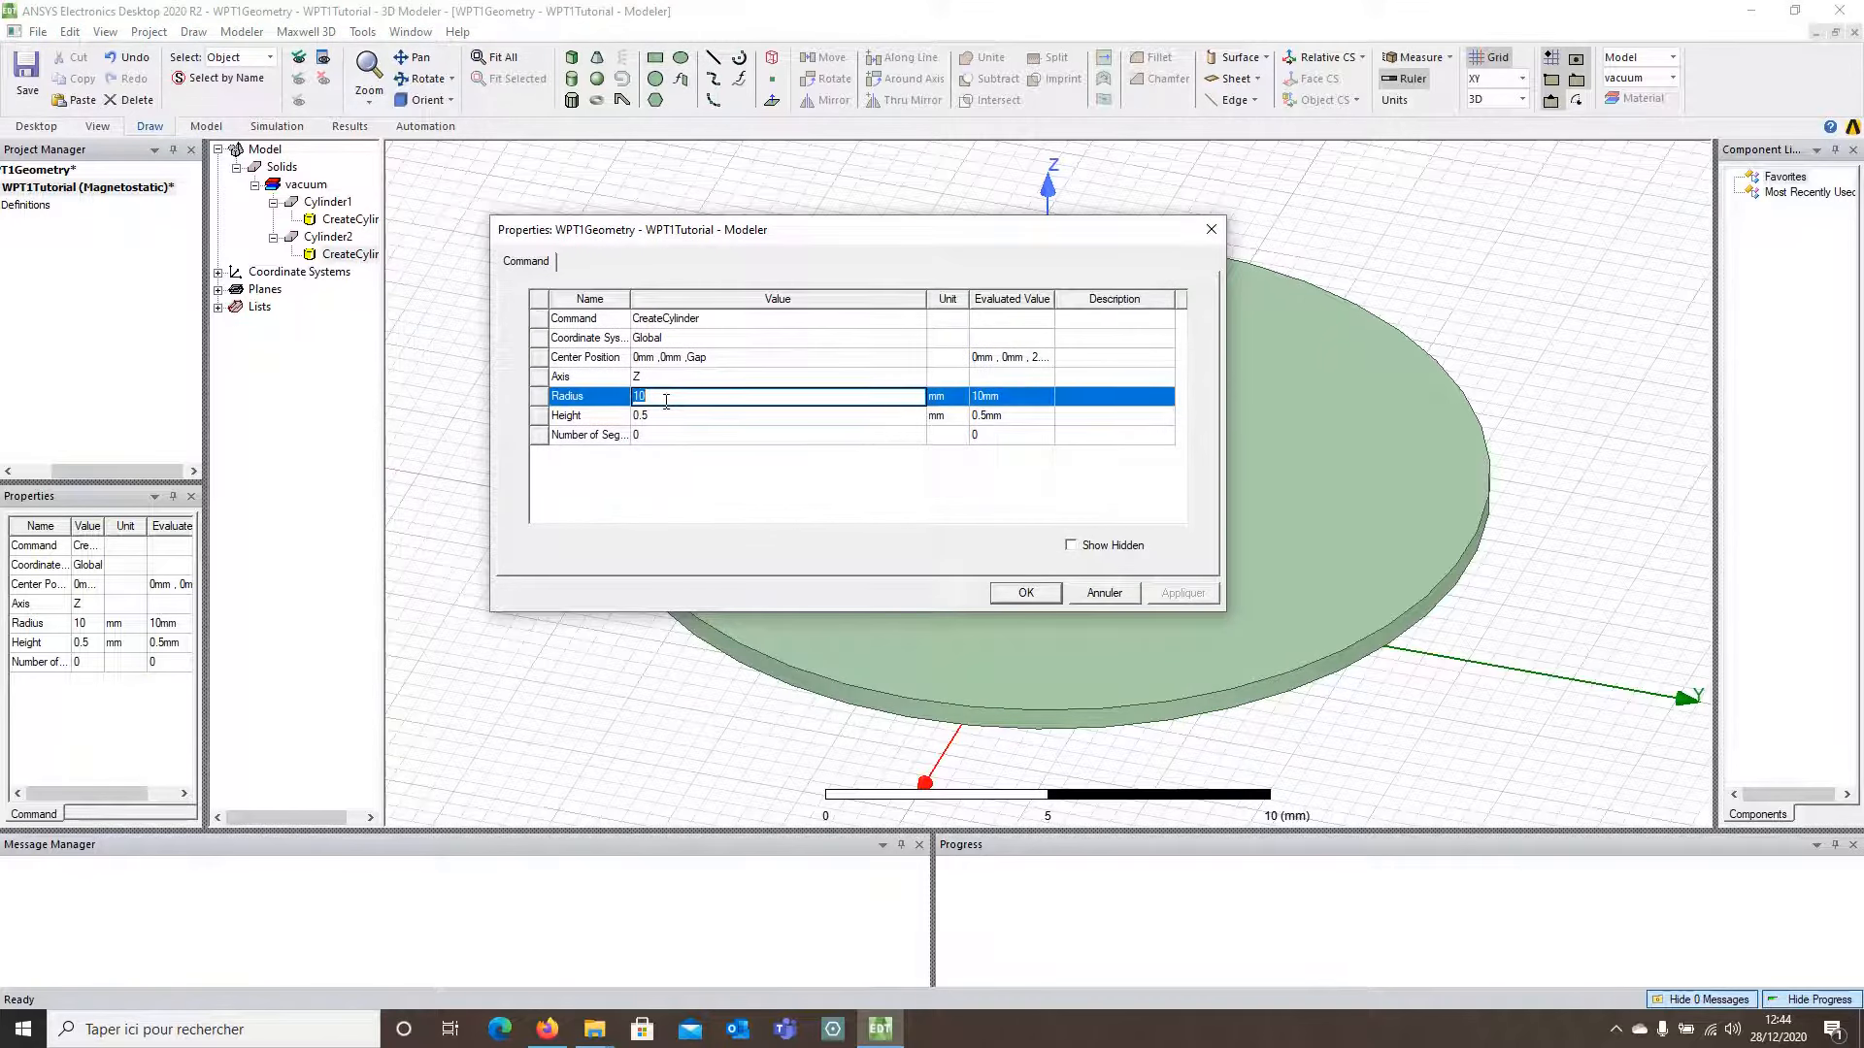
text(4)
click(1019, 594)
click(1024, 593)
Step: Subtract Cylinder2 from Cylinder1 without cloning the tool object, leaving a flat ring
click(328, 201)
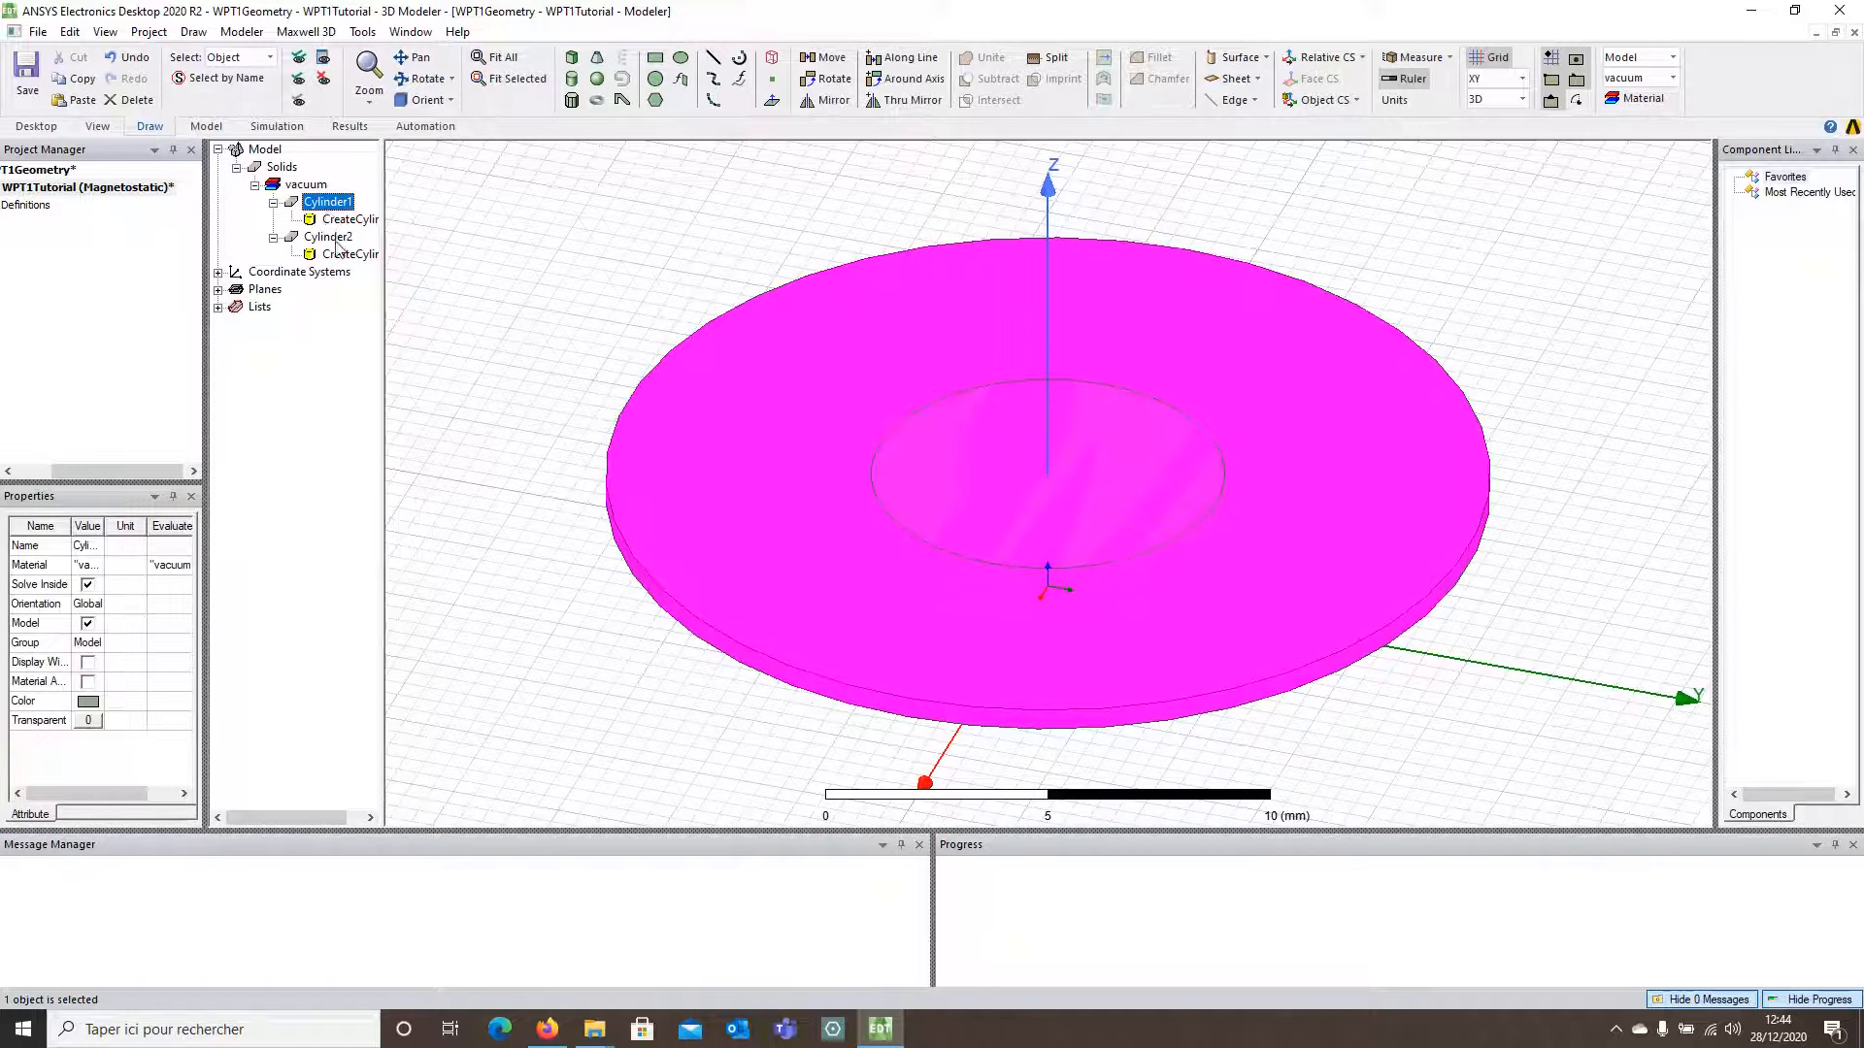
ctrl+click(328, 236)
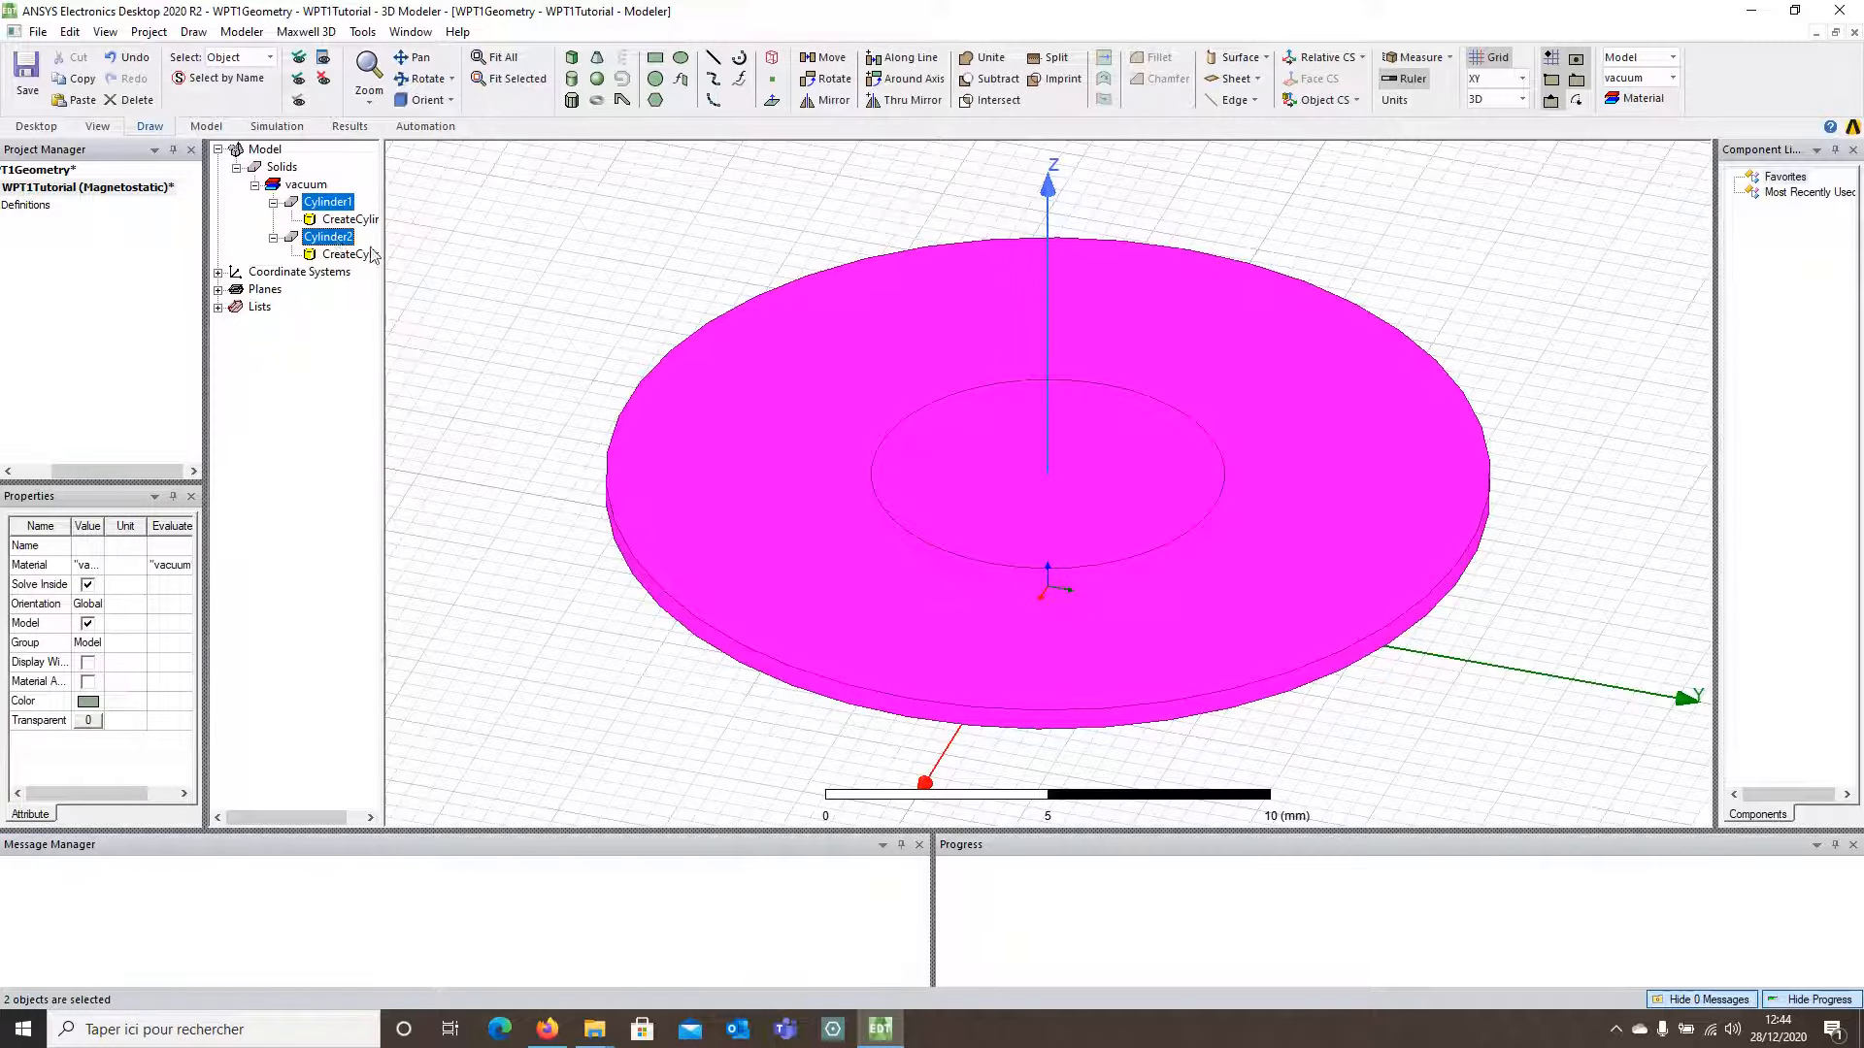
click(992, 80)
click(877, 599)
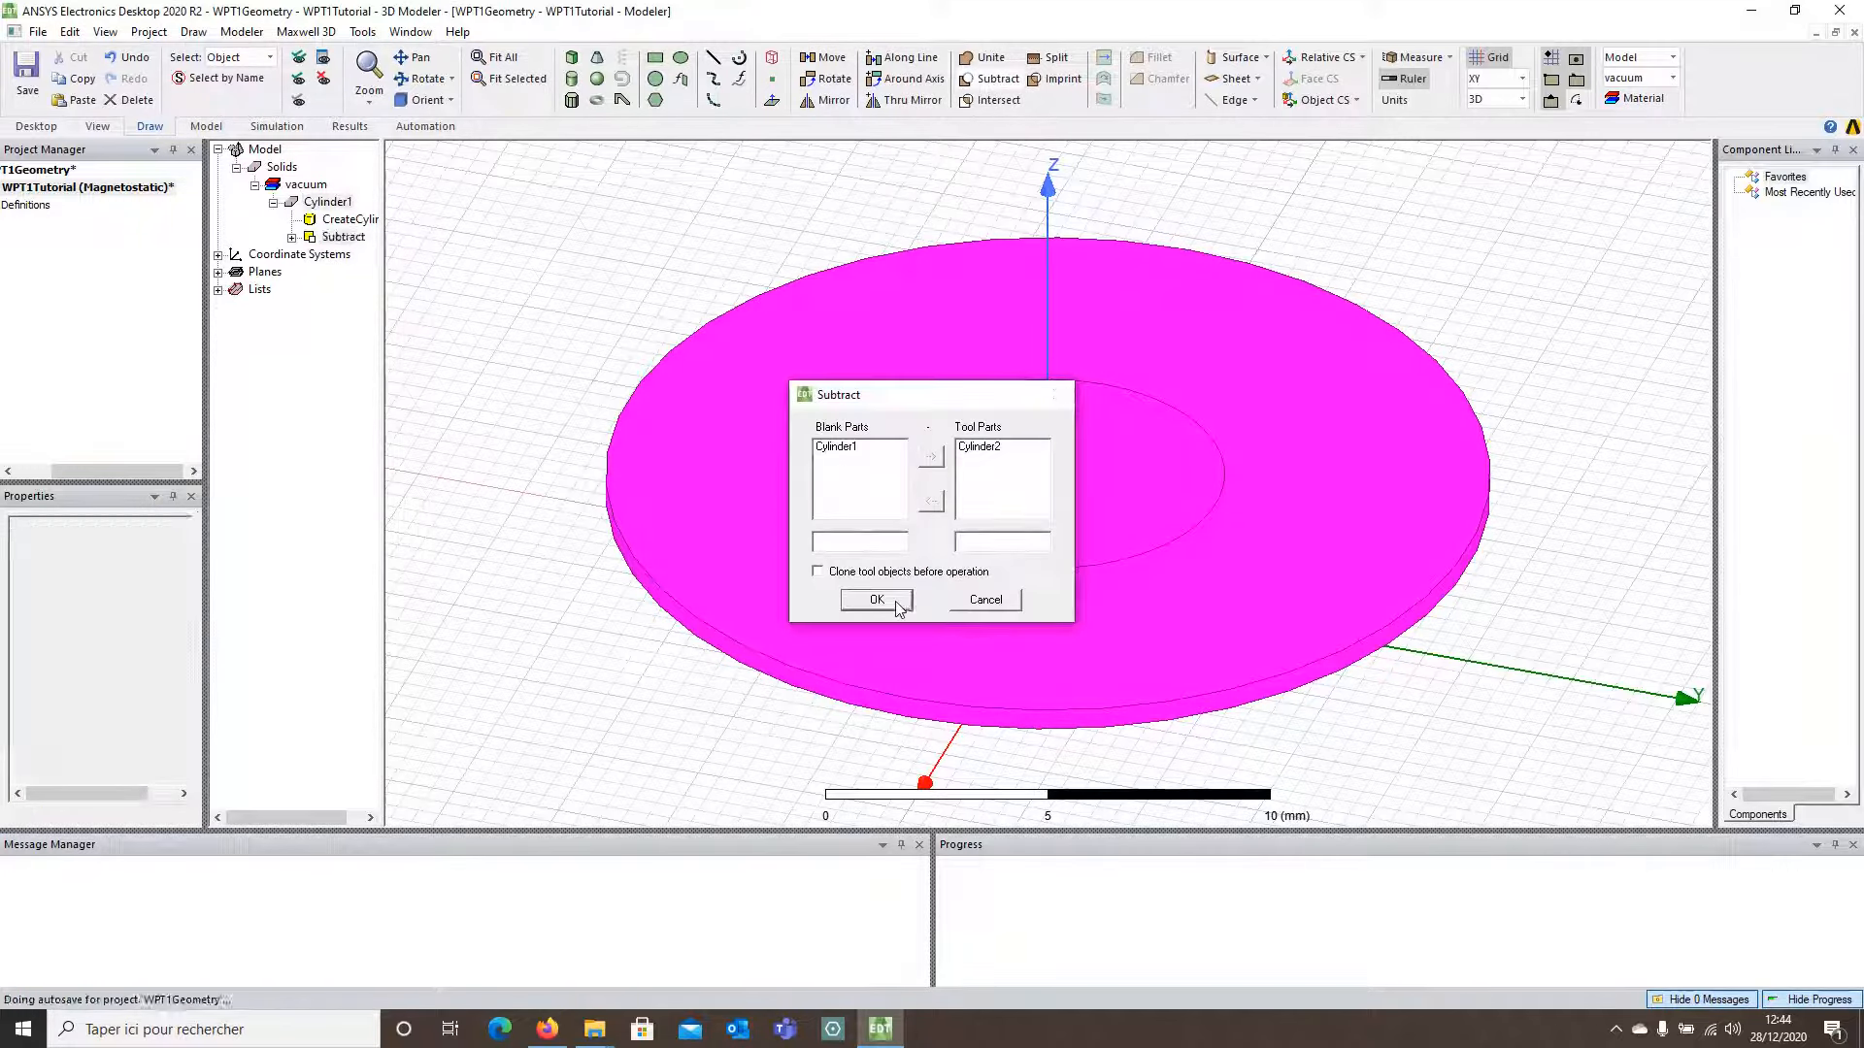
Step: Open the ring's attributes and rename the object as Rx_Coil
scroll(567, 305, down, 1)
middle_drag(567, 304, 572, 289)
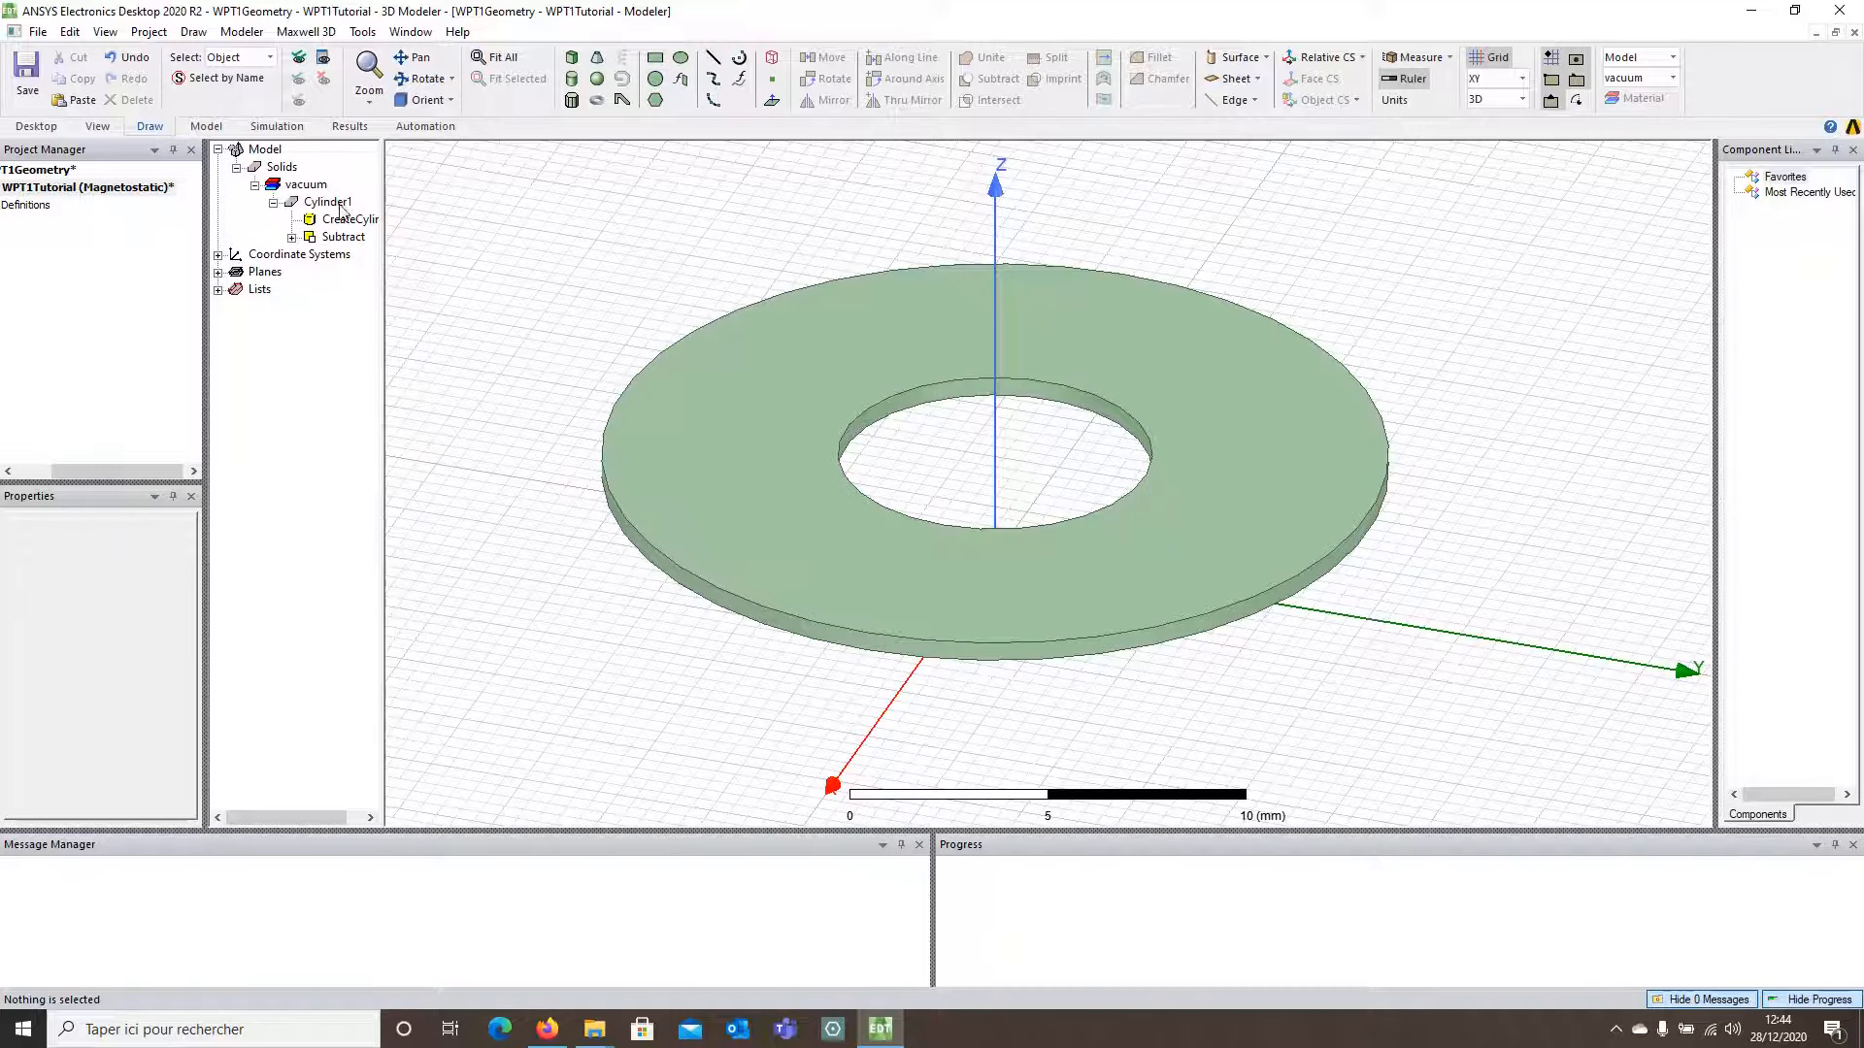
double_click(327, 202)
click(738, 320)
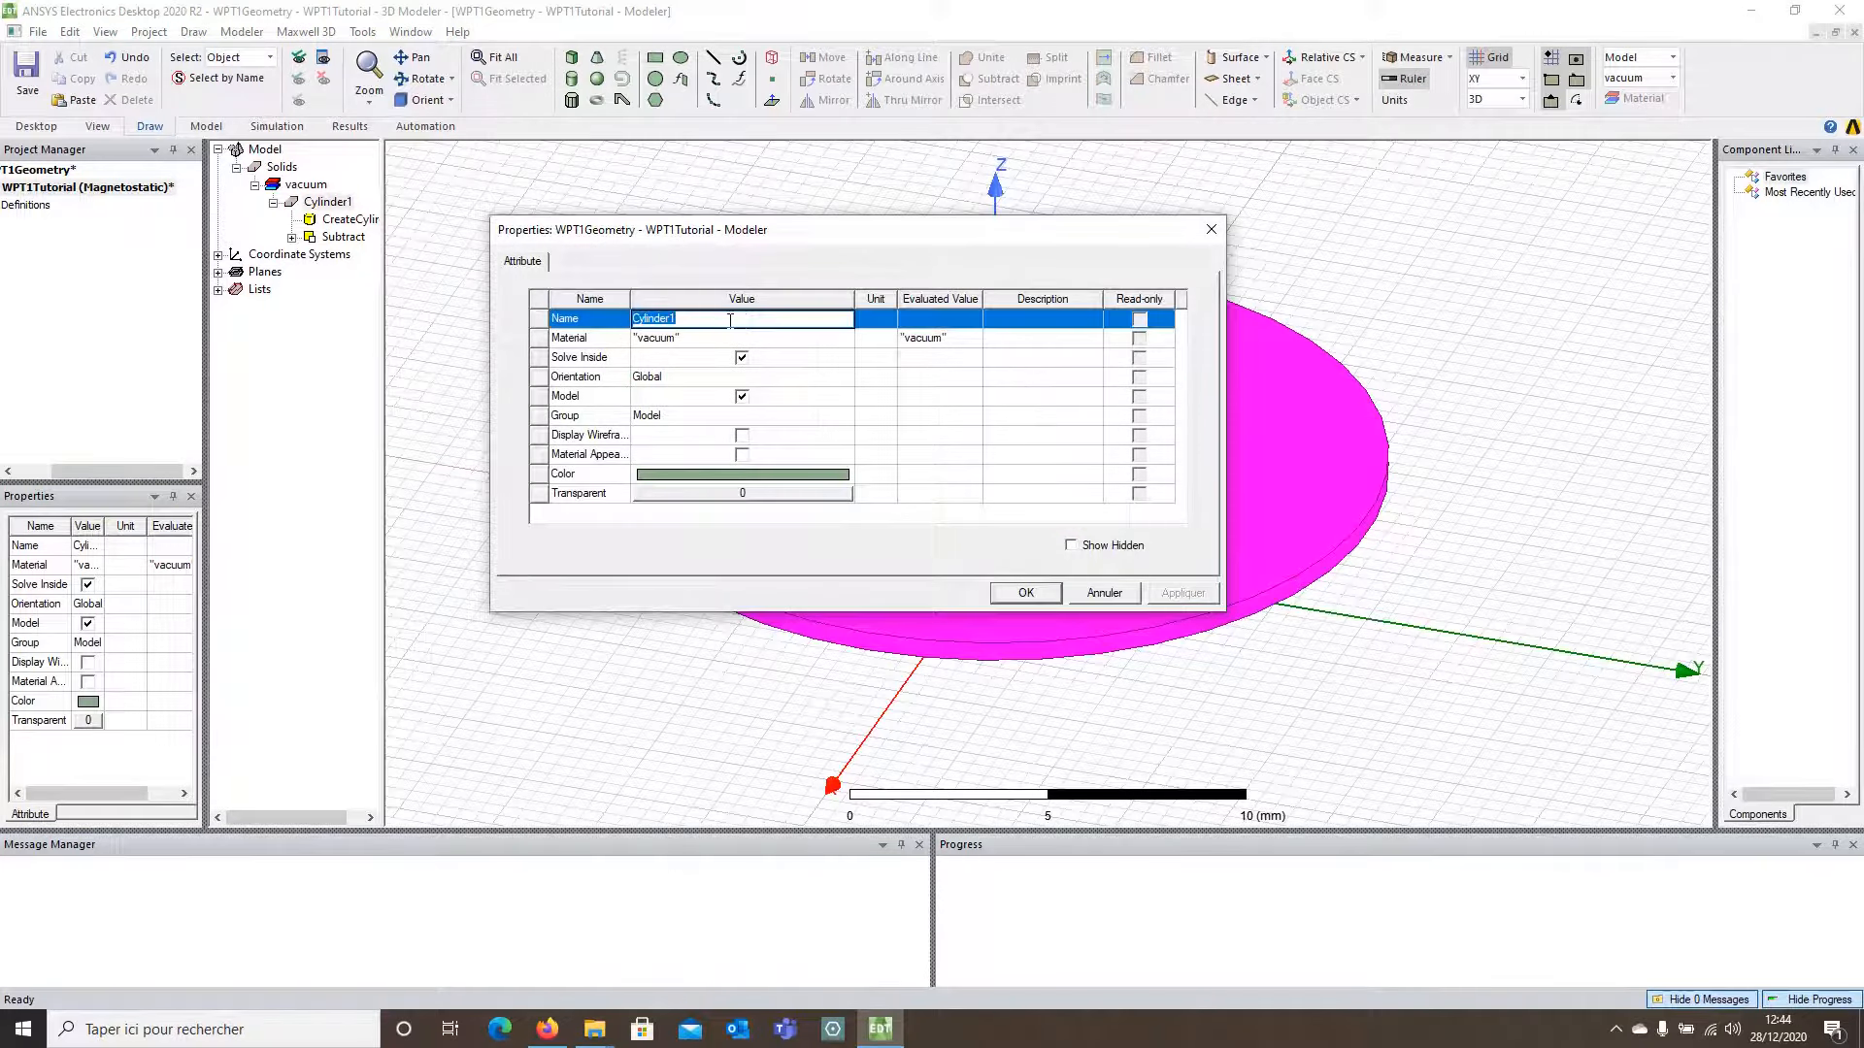
text(Rx_Coil)
Step: Assign copper as the material of Rx_Coil and enable its material appearance
click(801, 340)
click(800, 359)
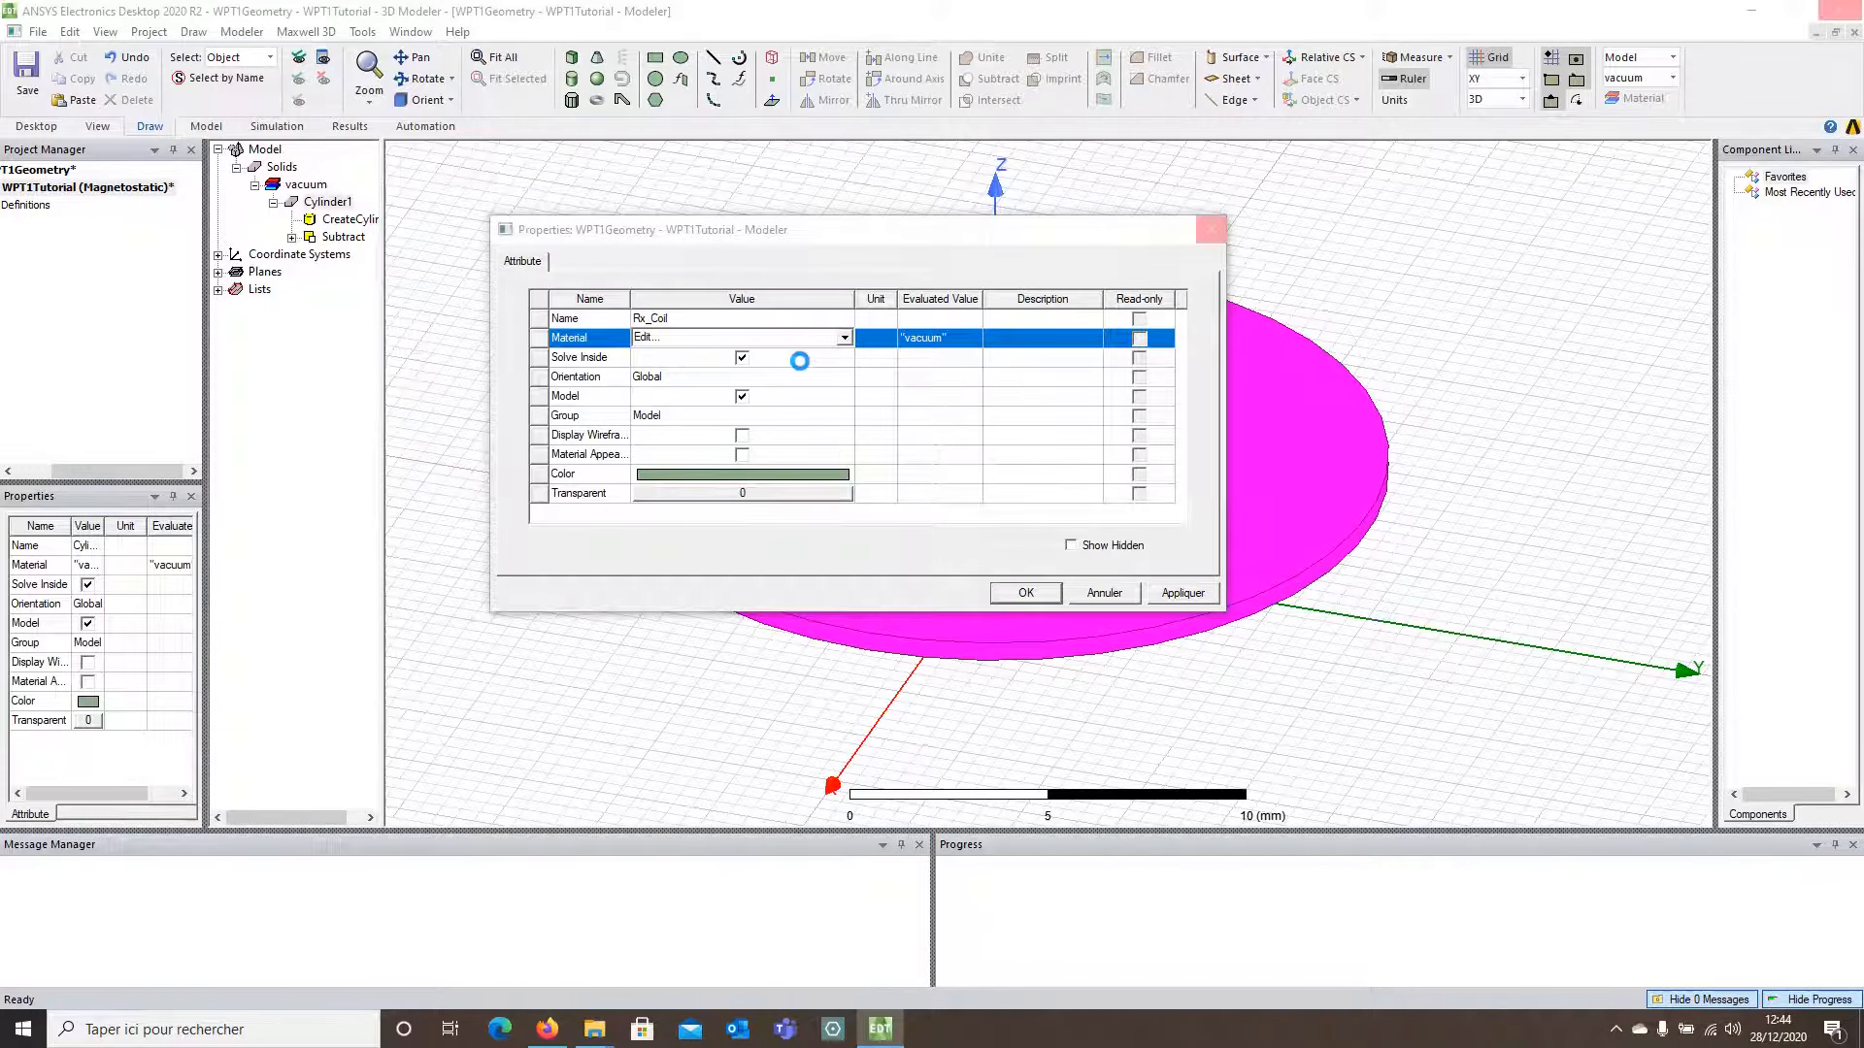
text(copp)
click(687, 475)
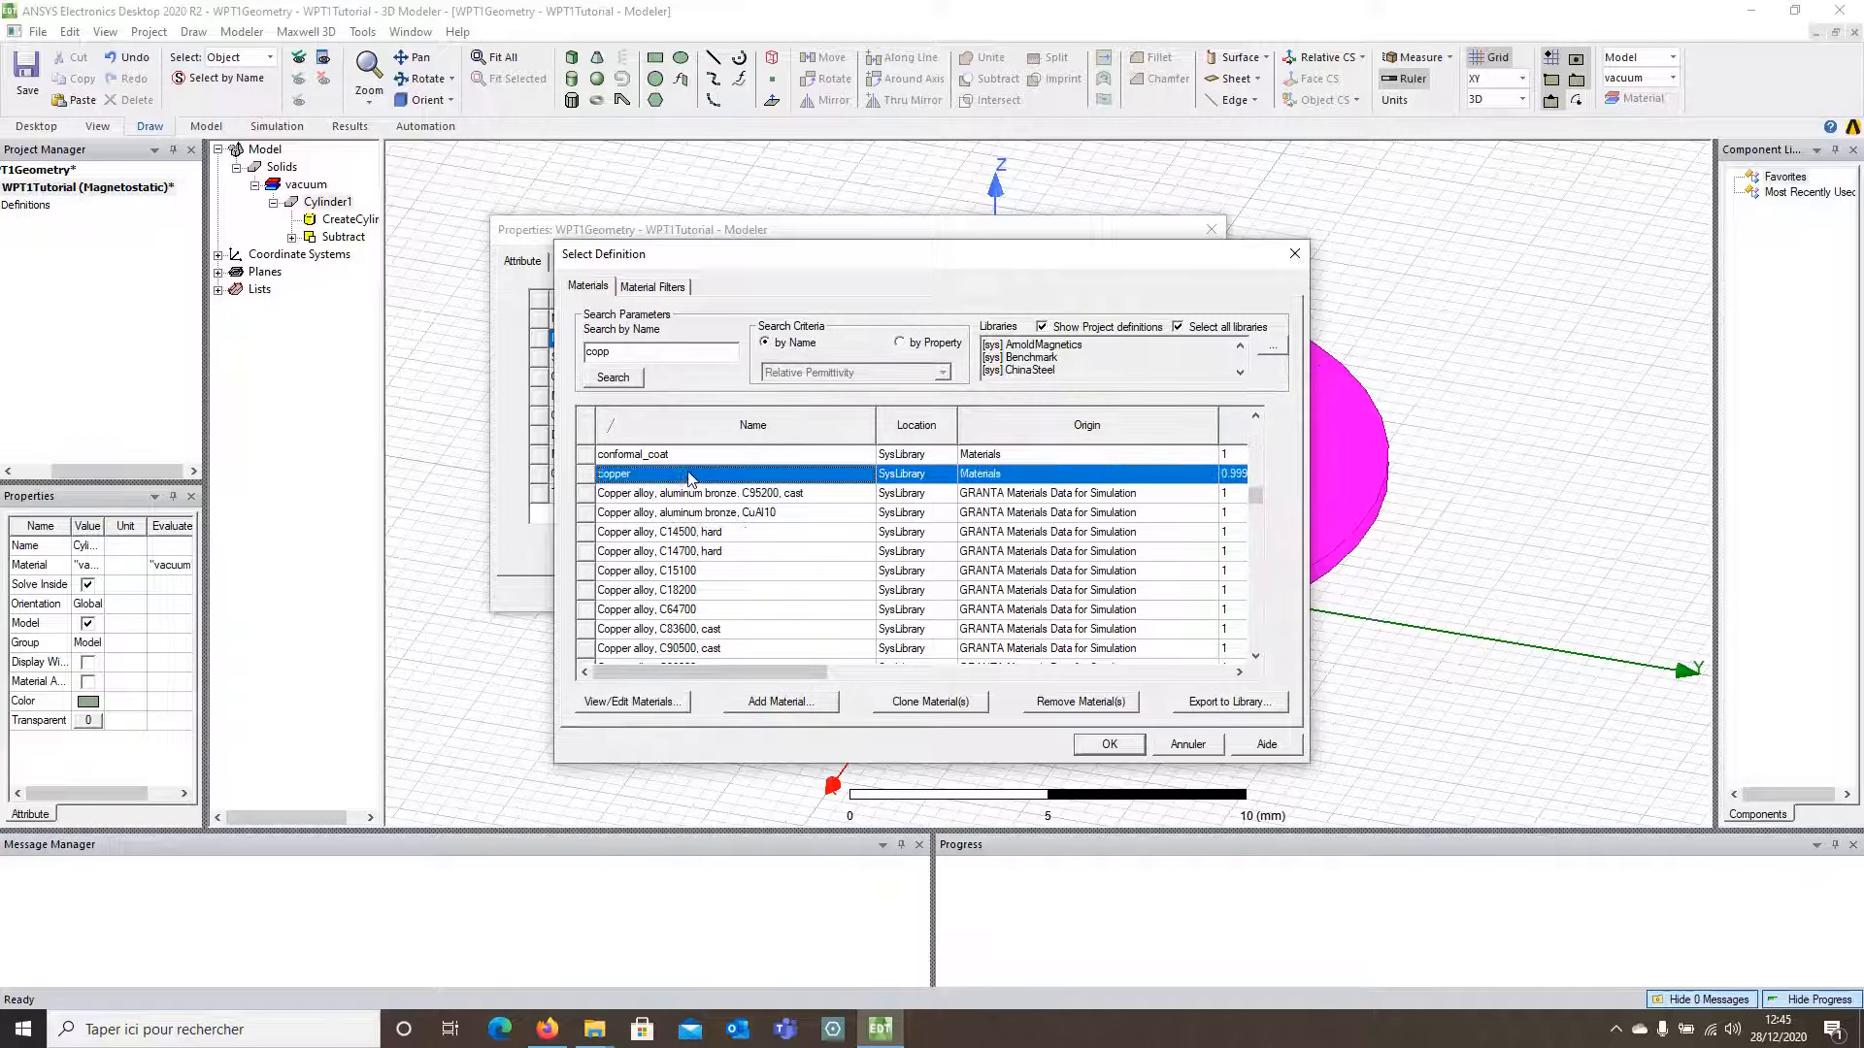
click(1107, 748)
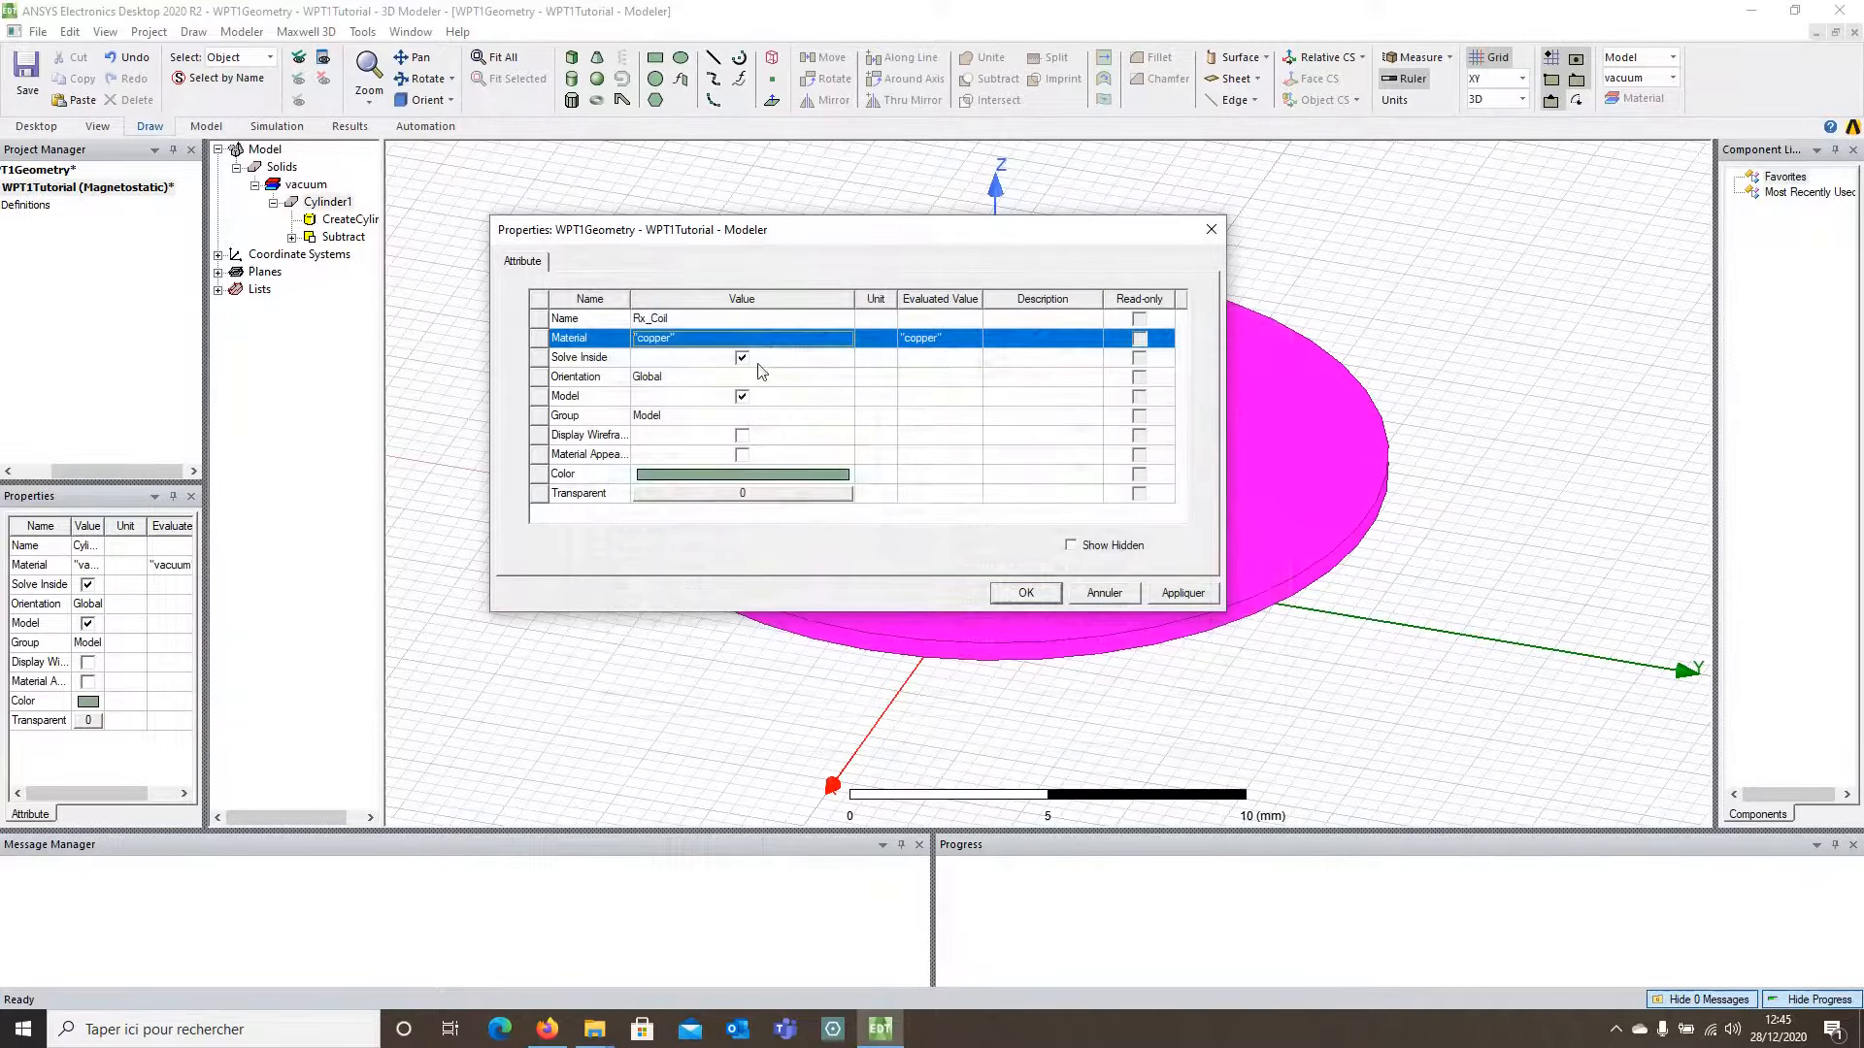
click(743, 455)
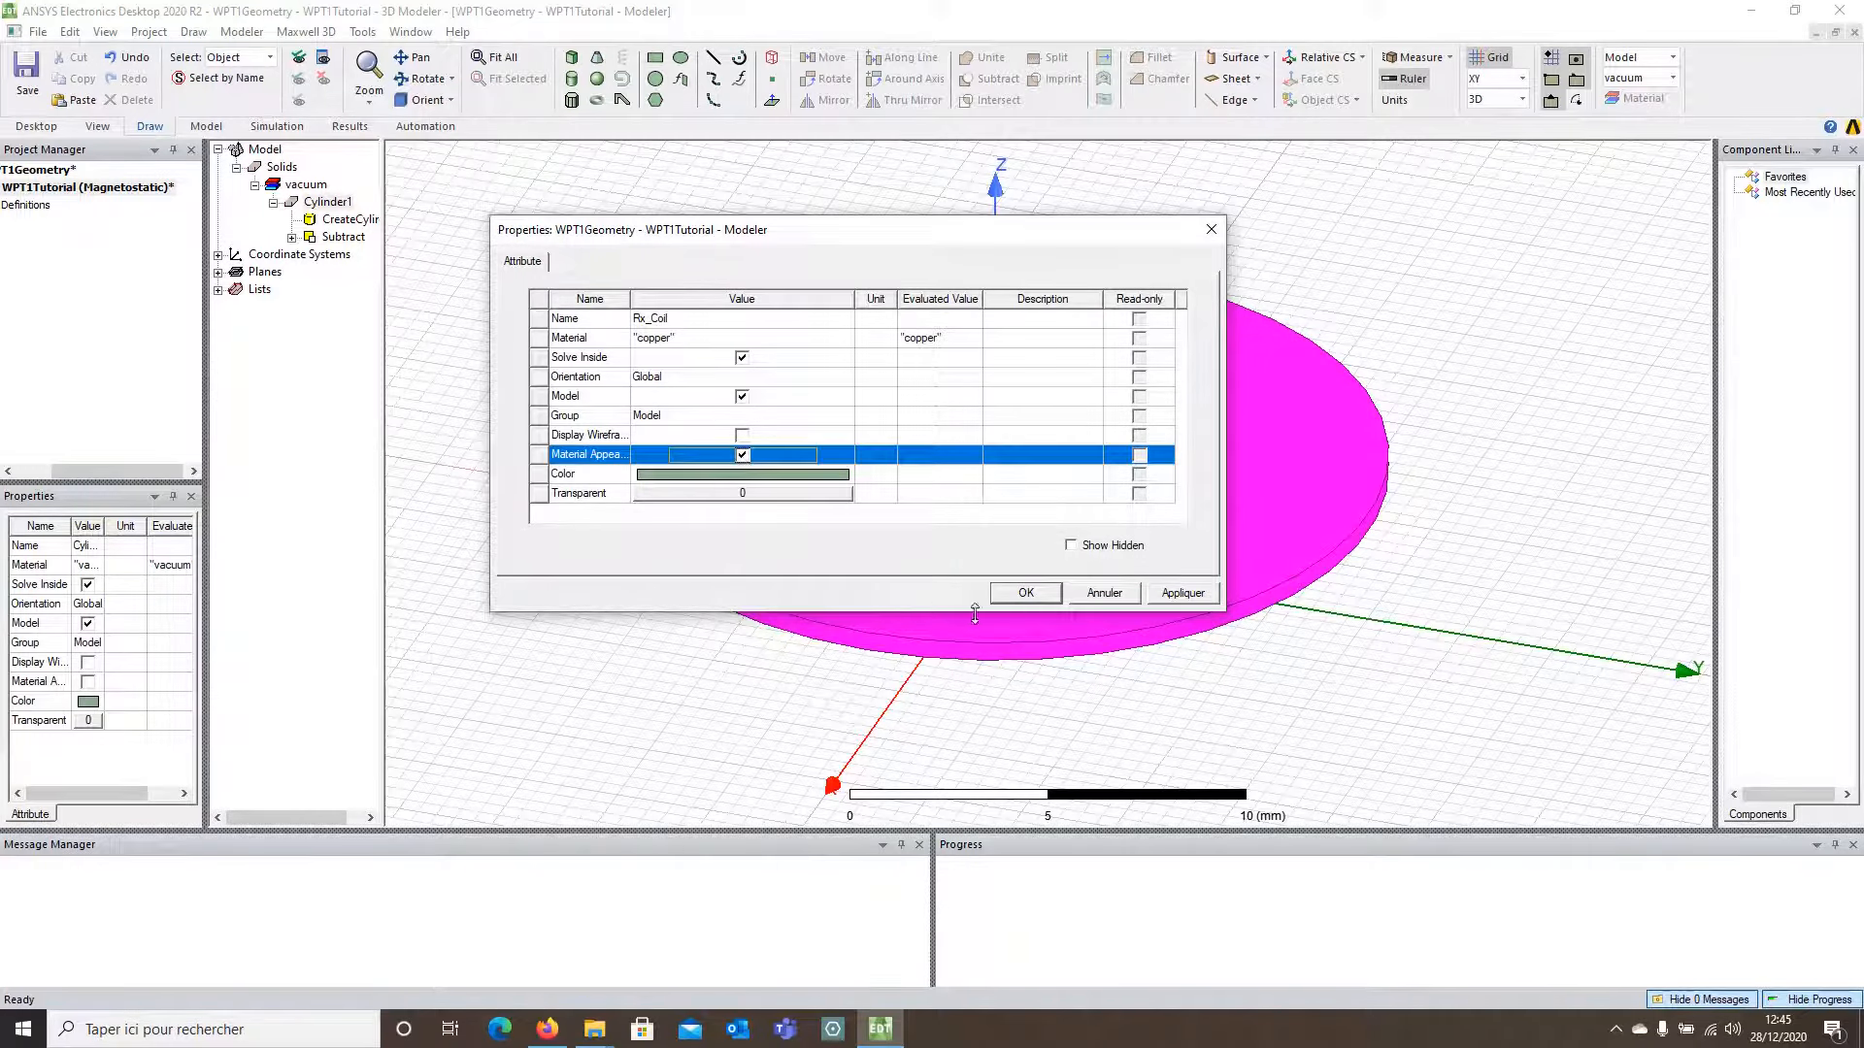
click(1026, 593)
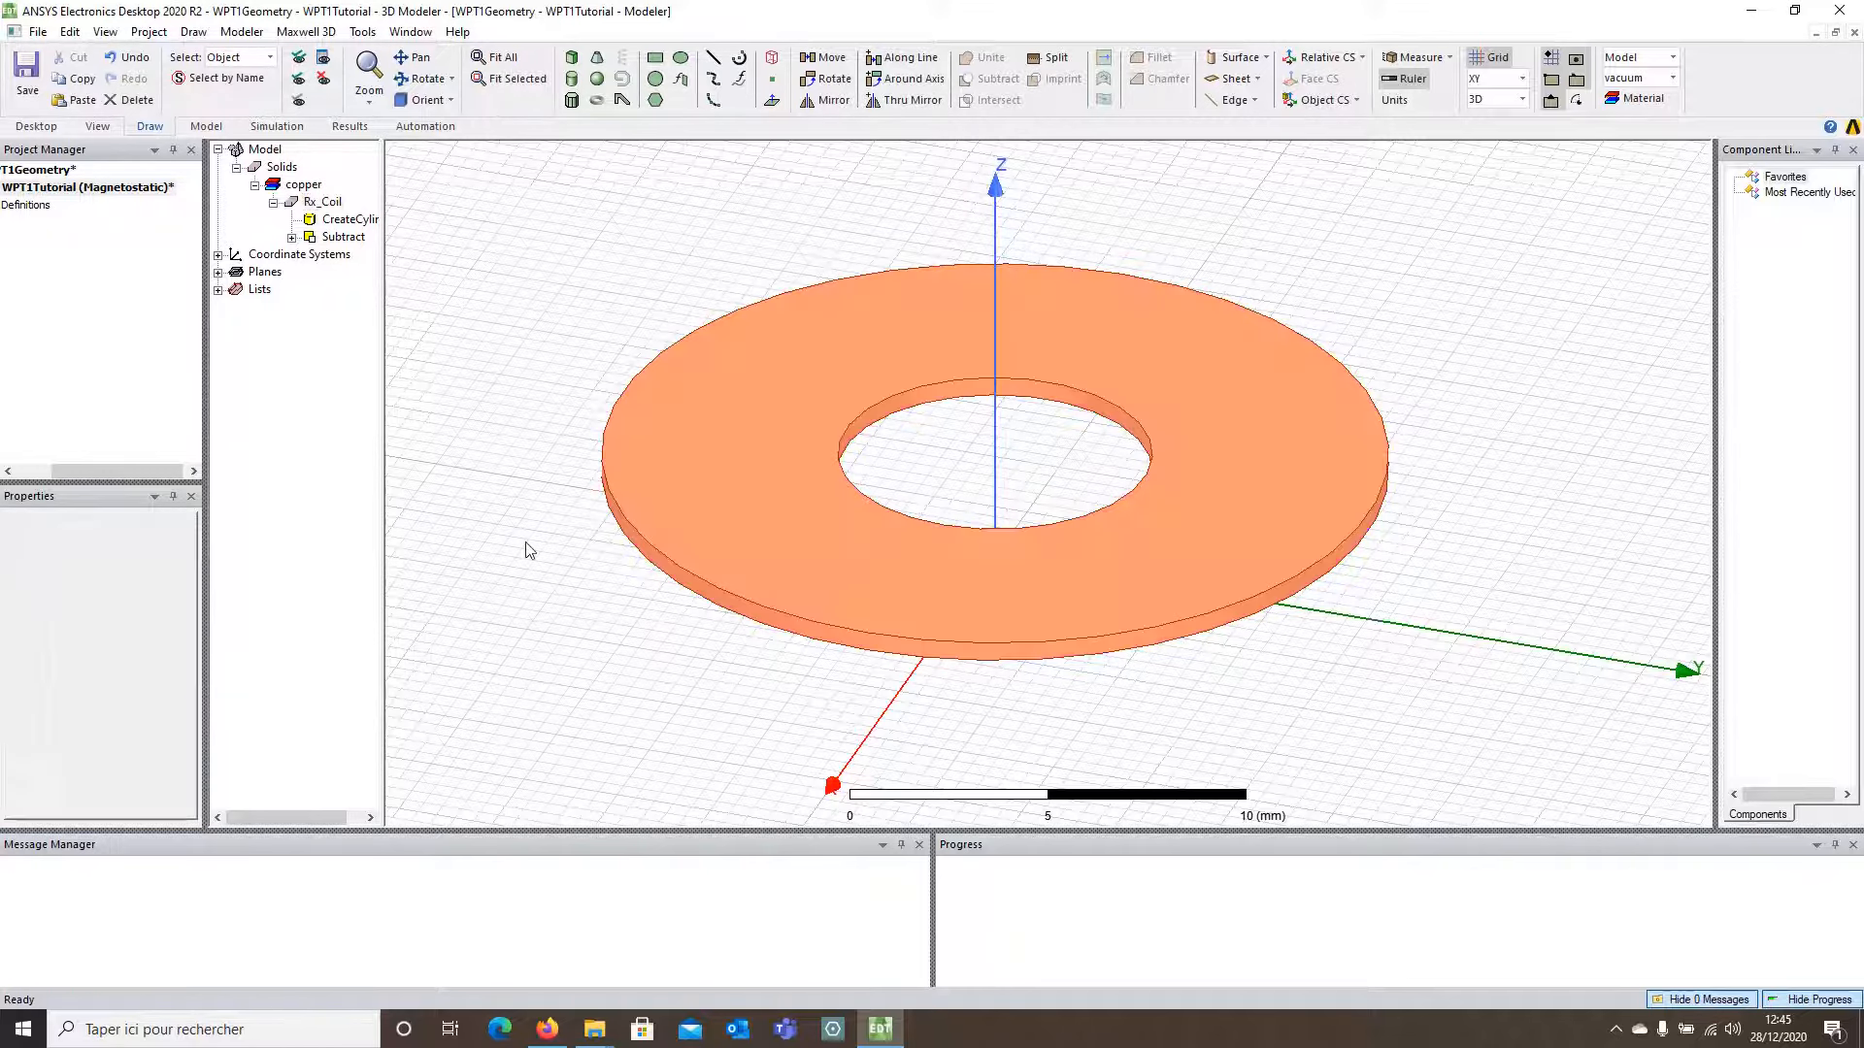
Step: Section the Rx_Coil ring with the YZ plane to create cross-section sheets
scroll(549, 311, down, 1)
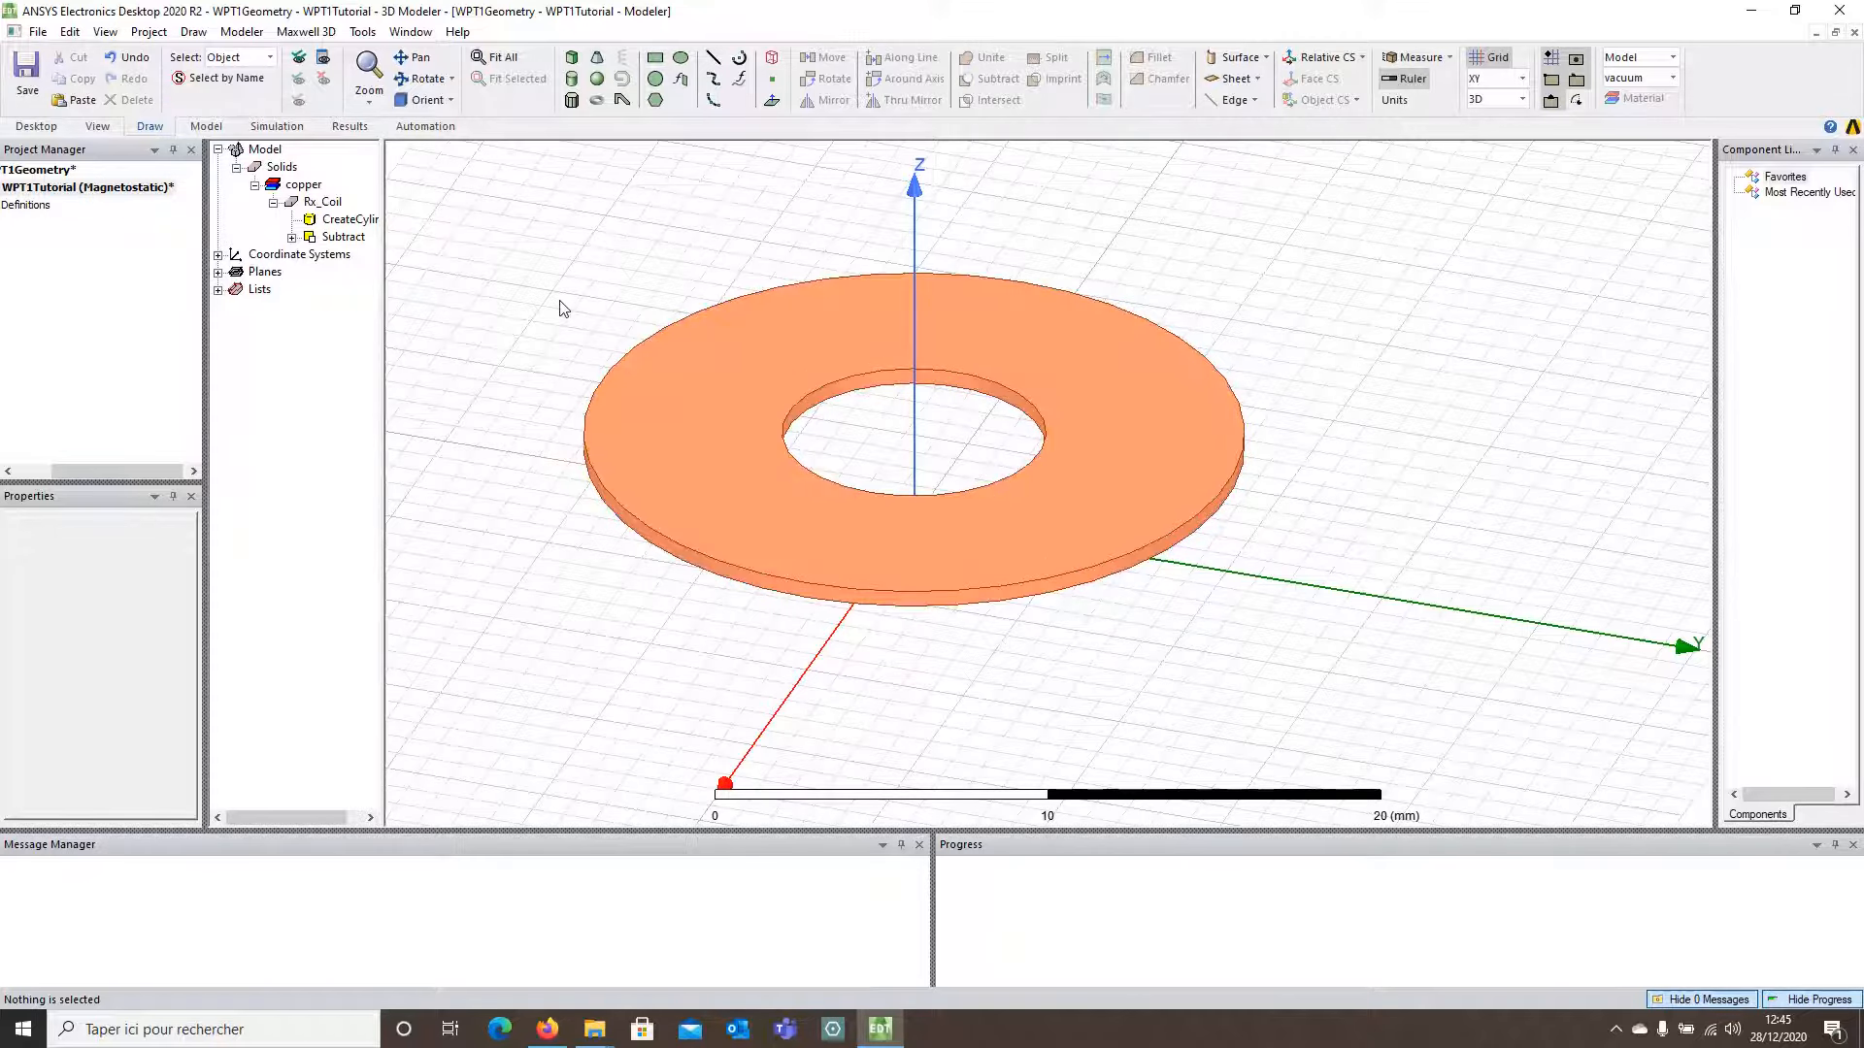
click(684, 429)
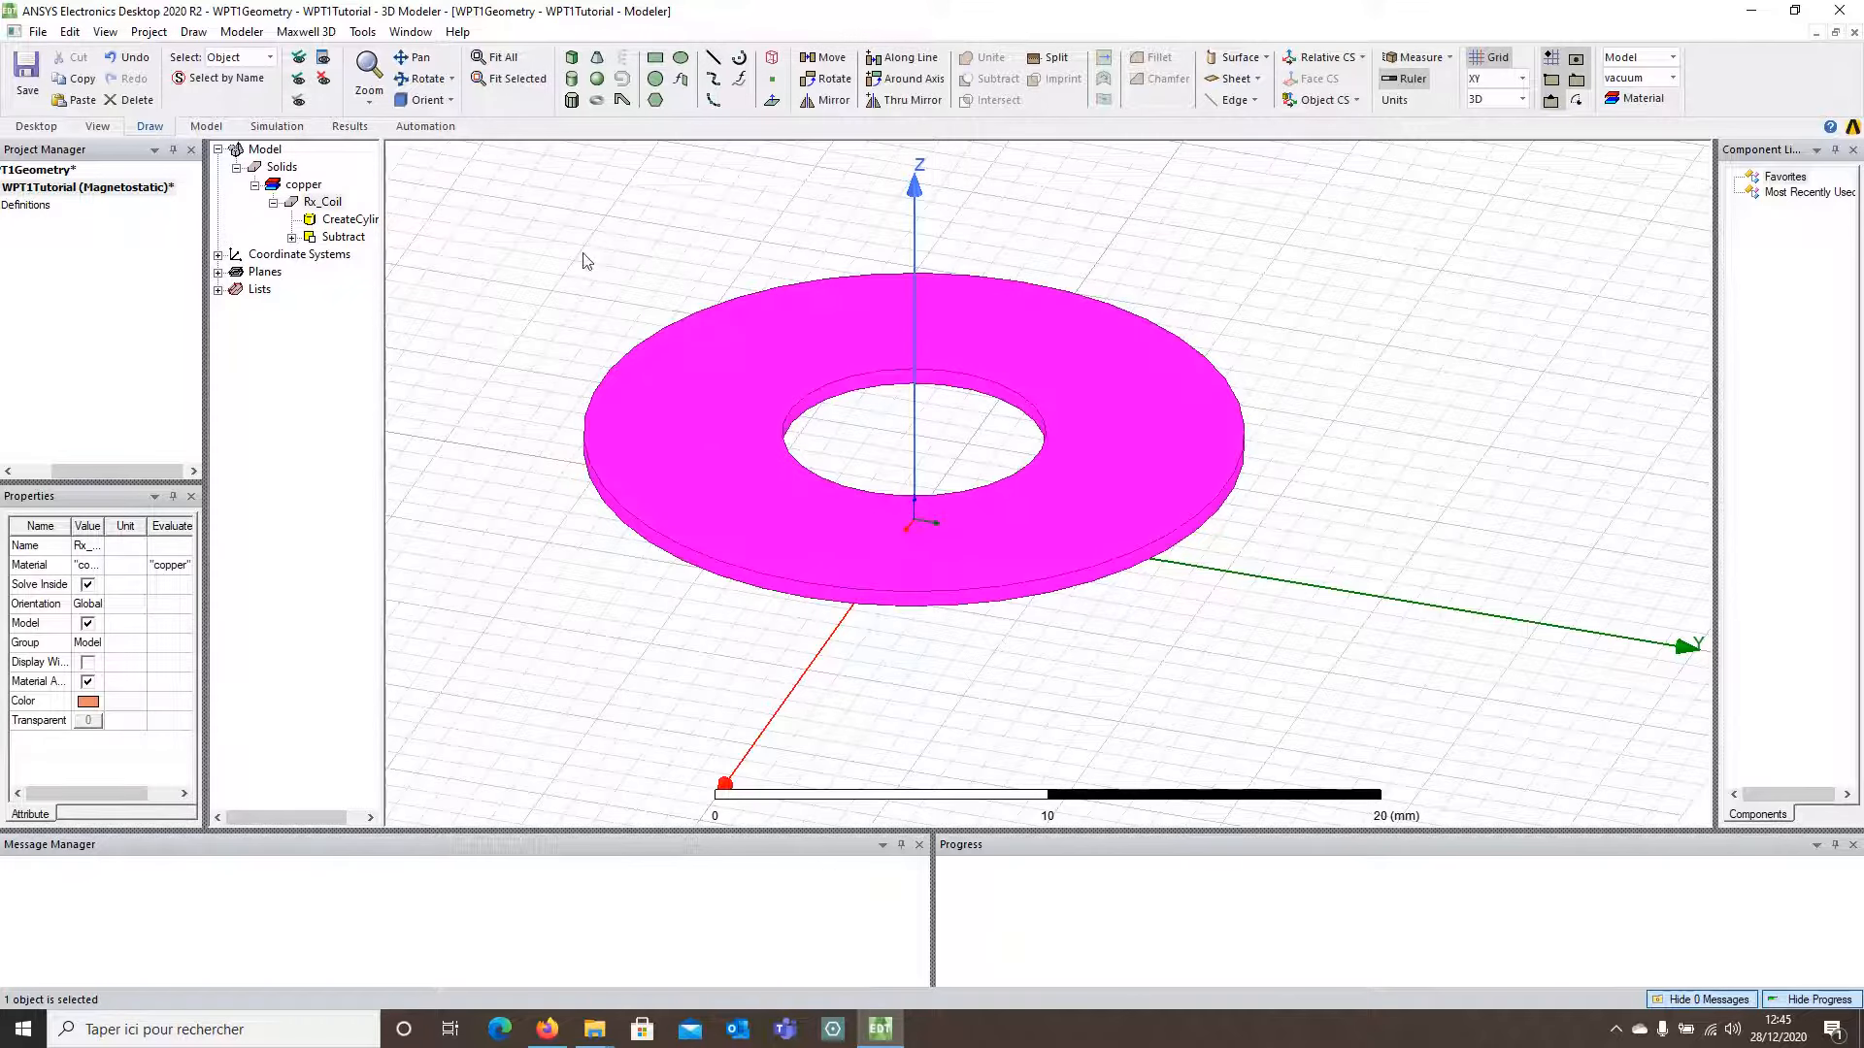
right_click(673, 410)
mouse_move(842, 607)
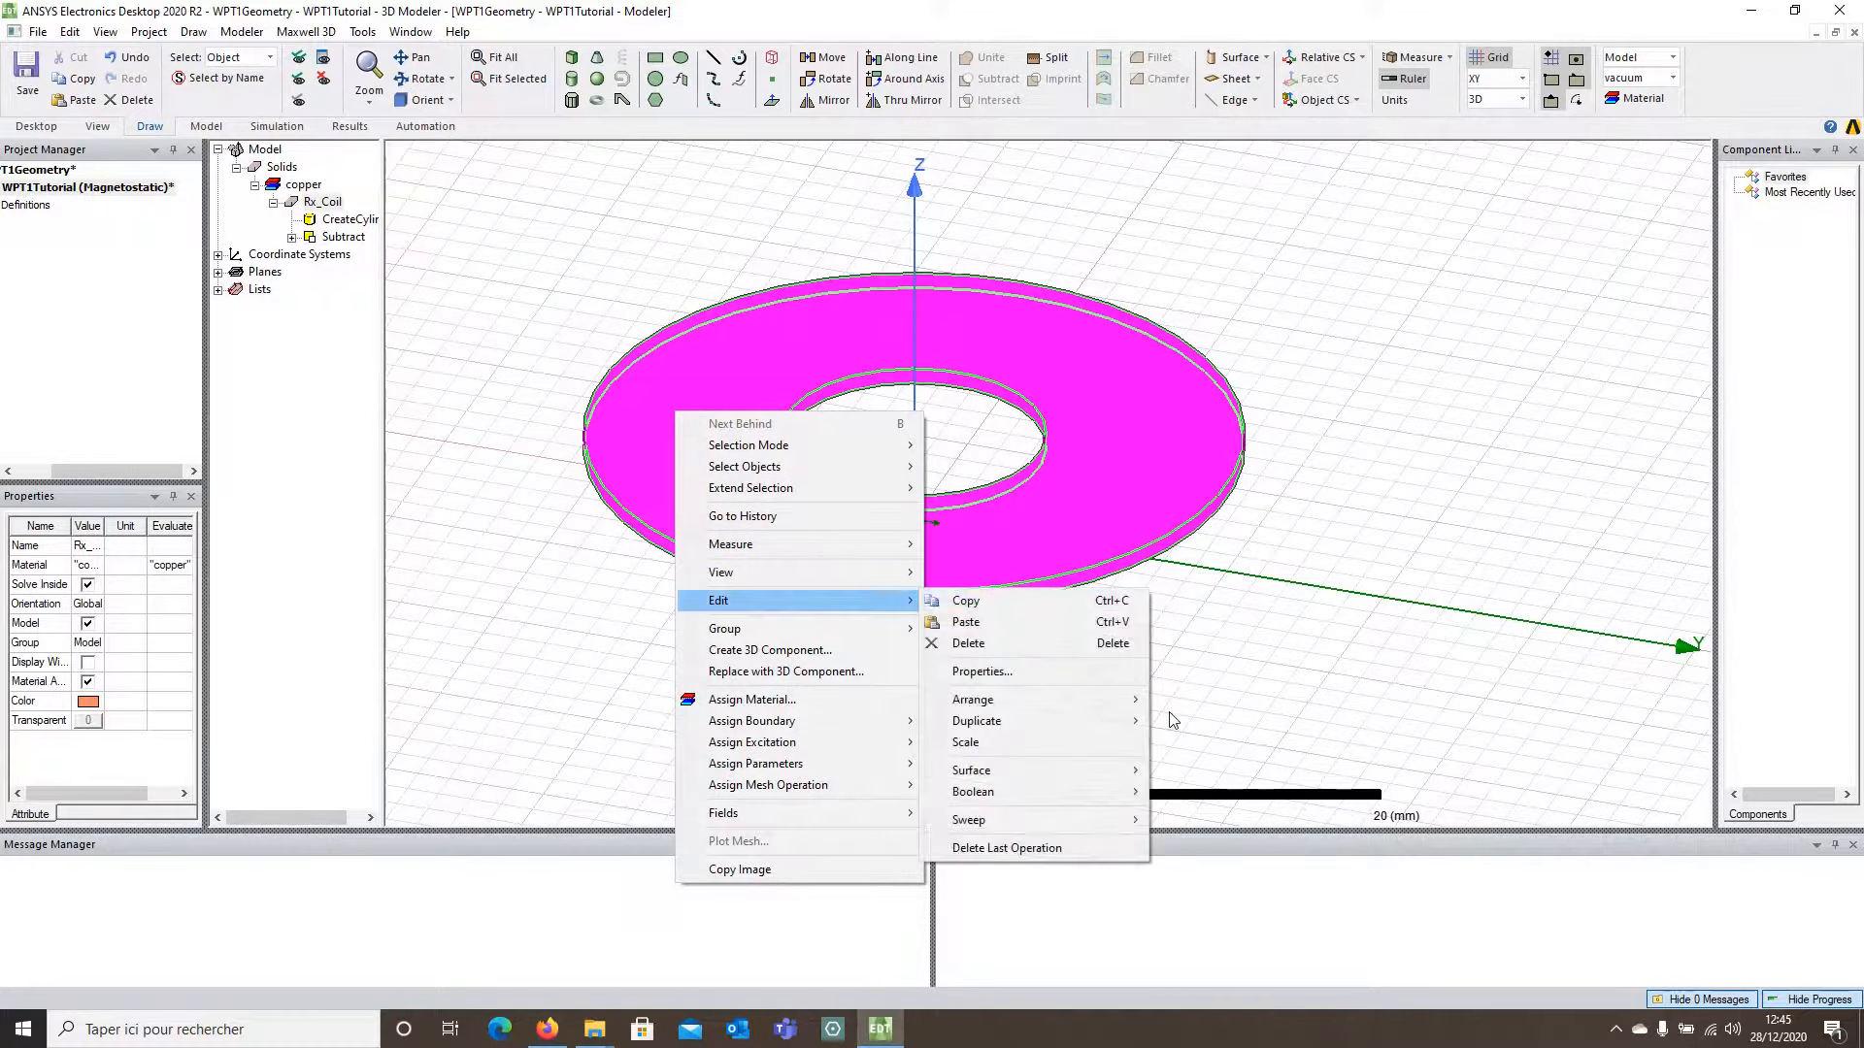
mouse_move(1112, 777)
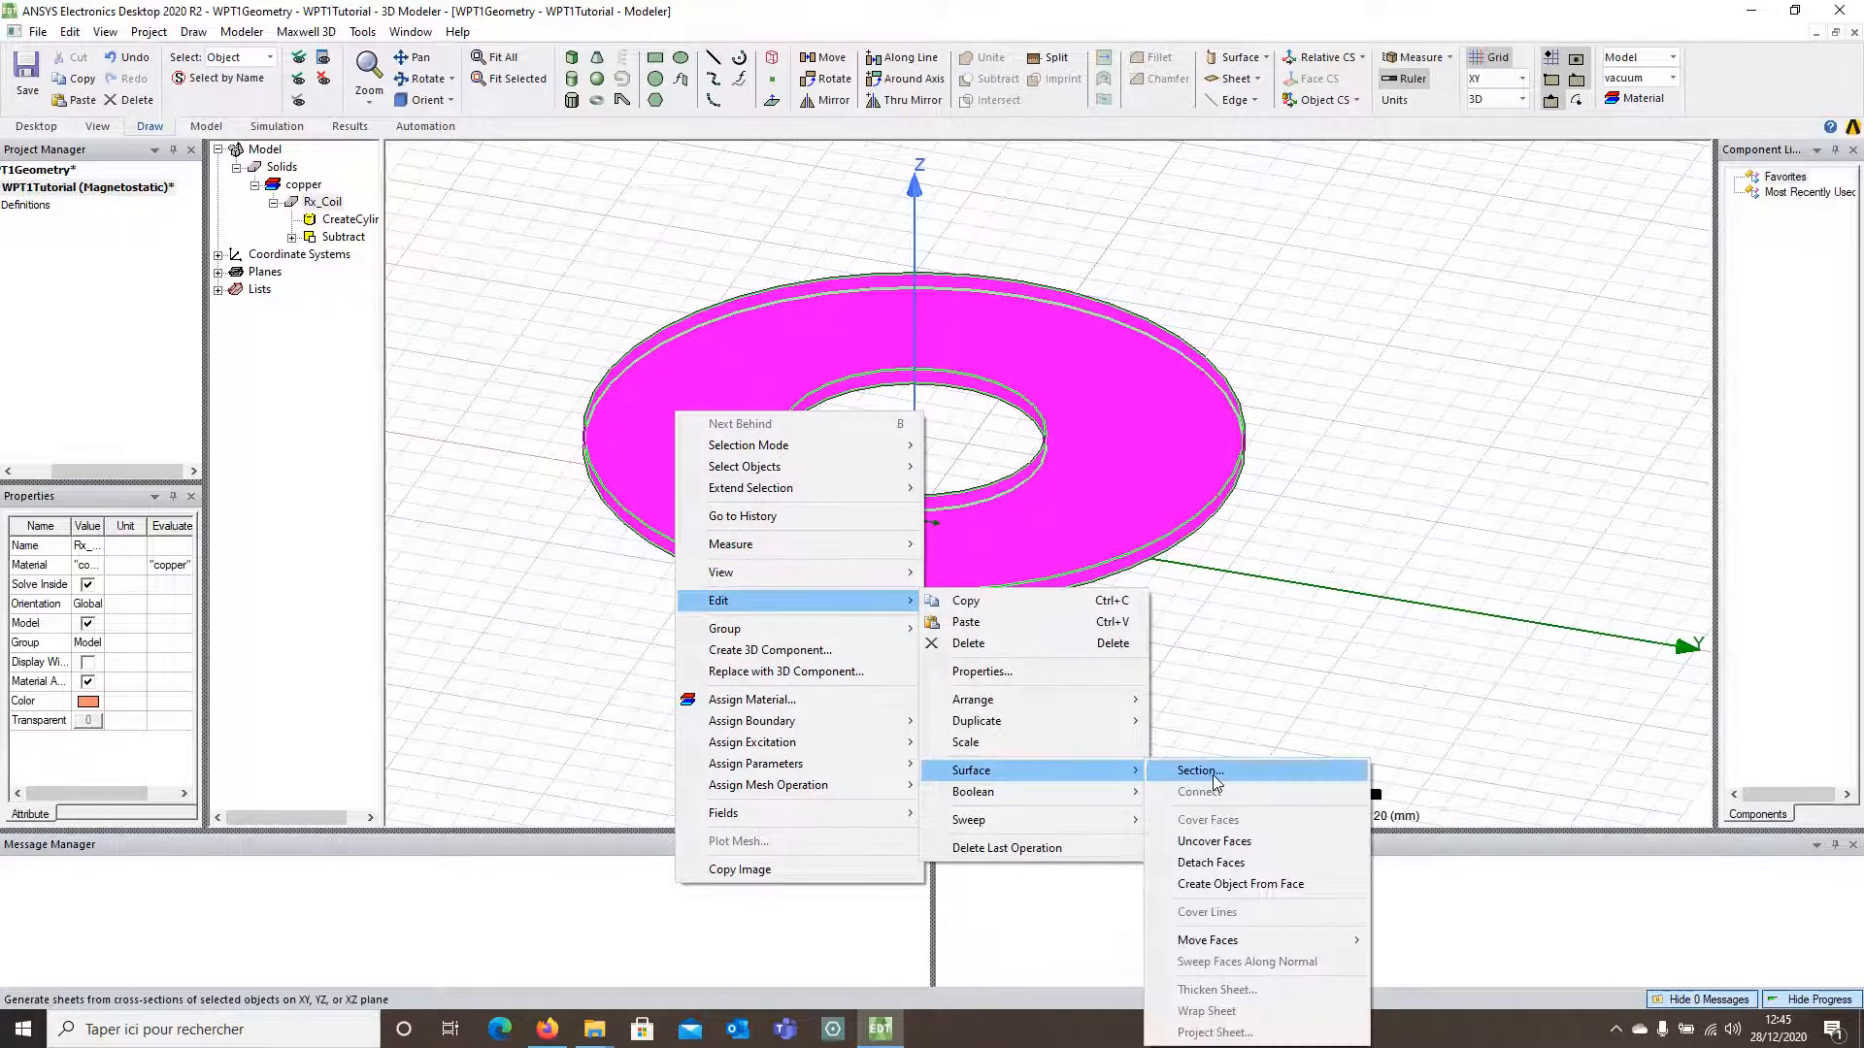
click(1213, 774)
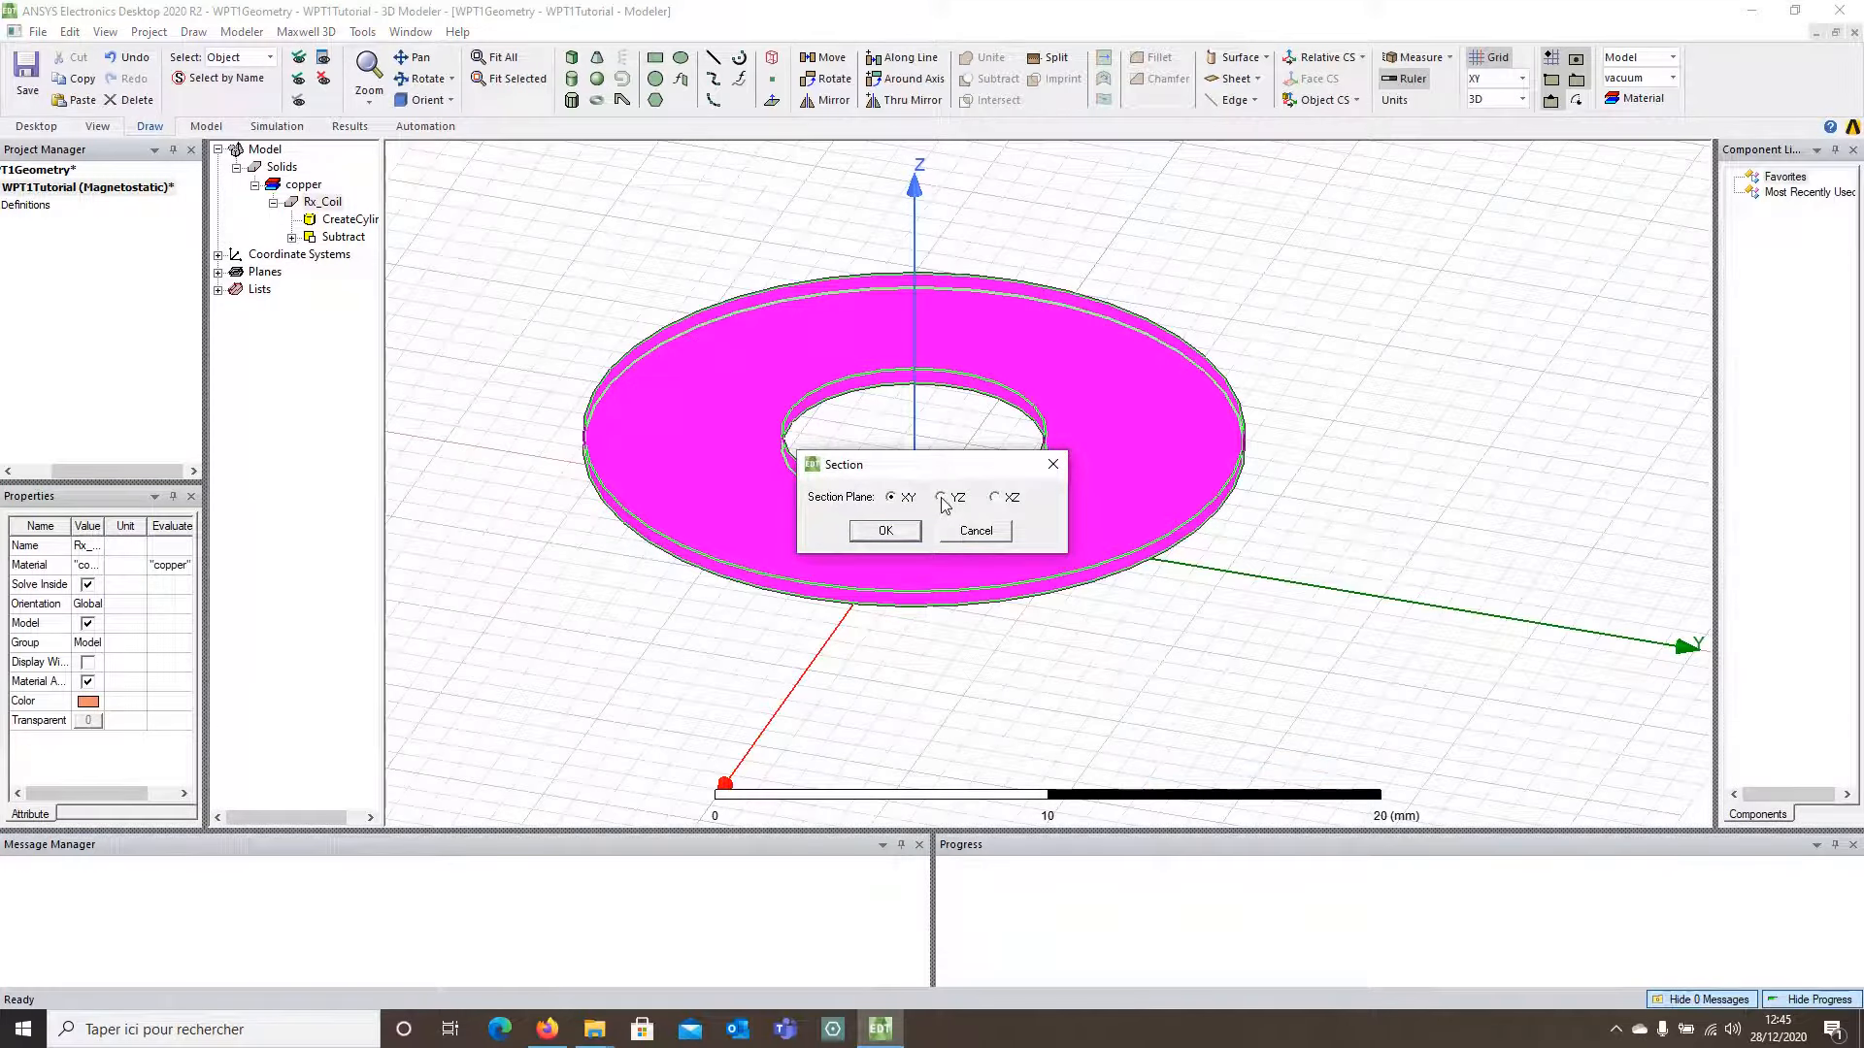
click(884, 531)
click(632, 595)
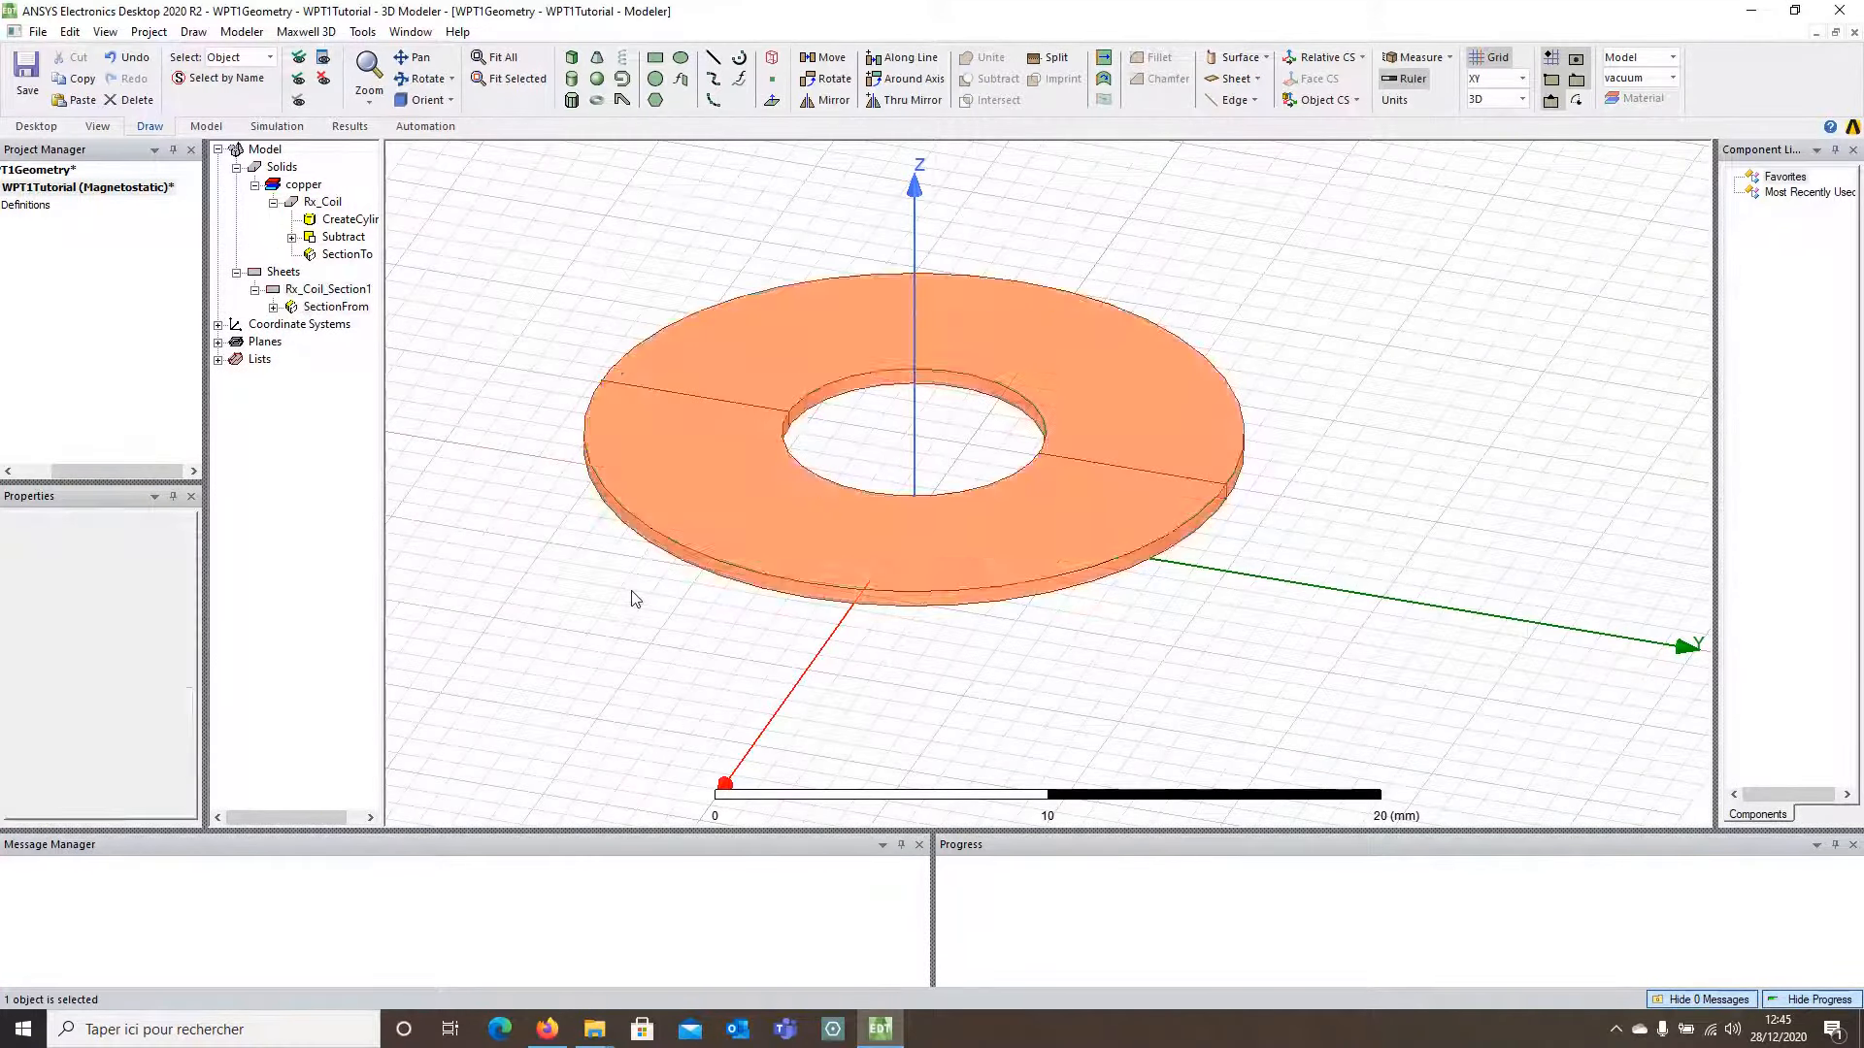
Step: Separate the Rx_Coil_Section1 sheet into individual bodies
click(691, 402)
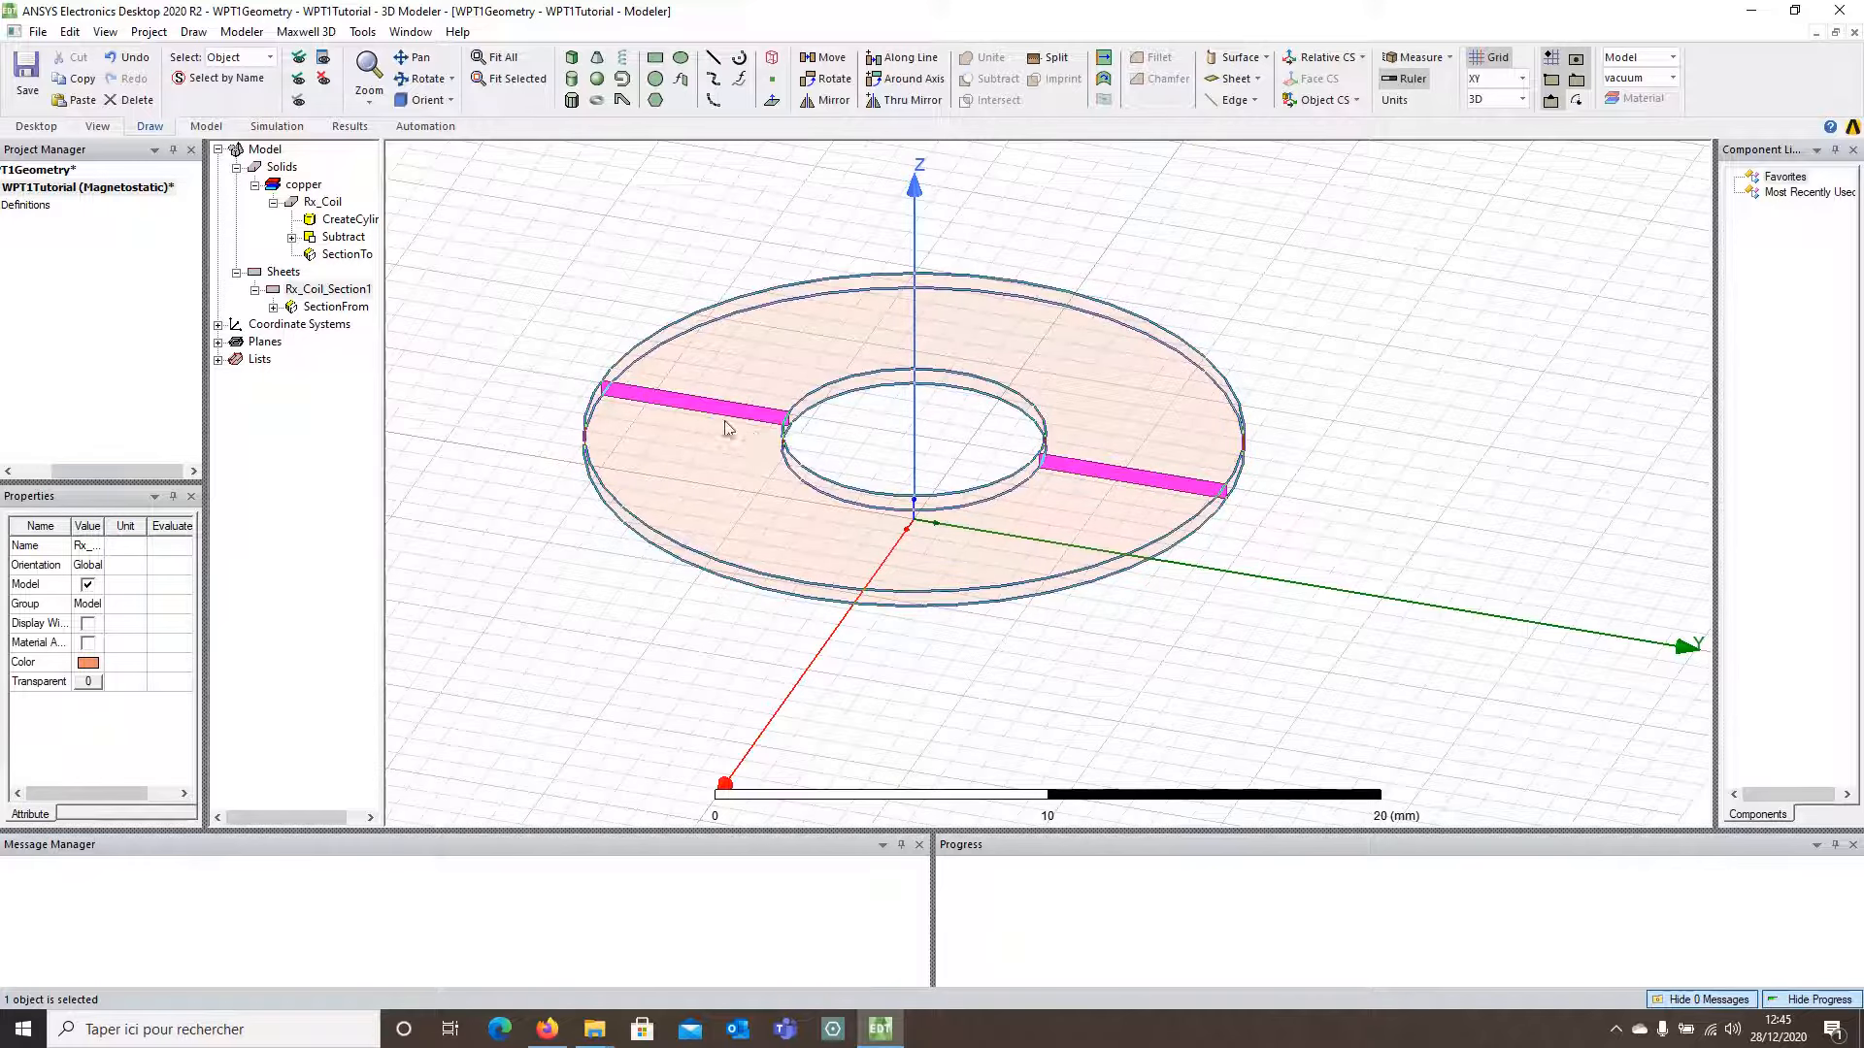
click(532, 377)
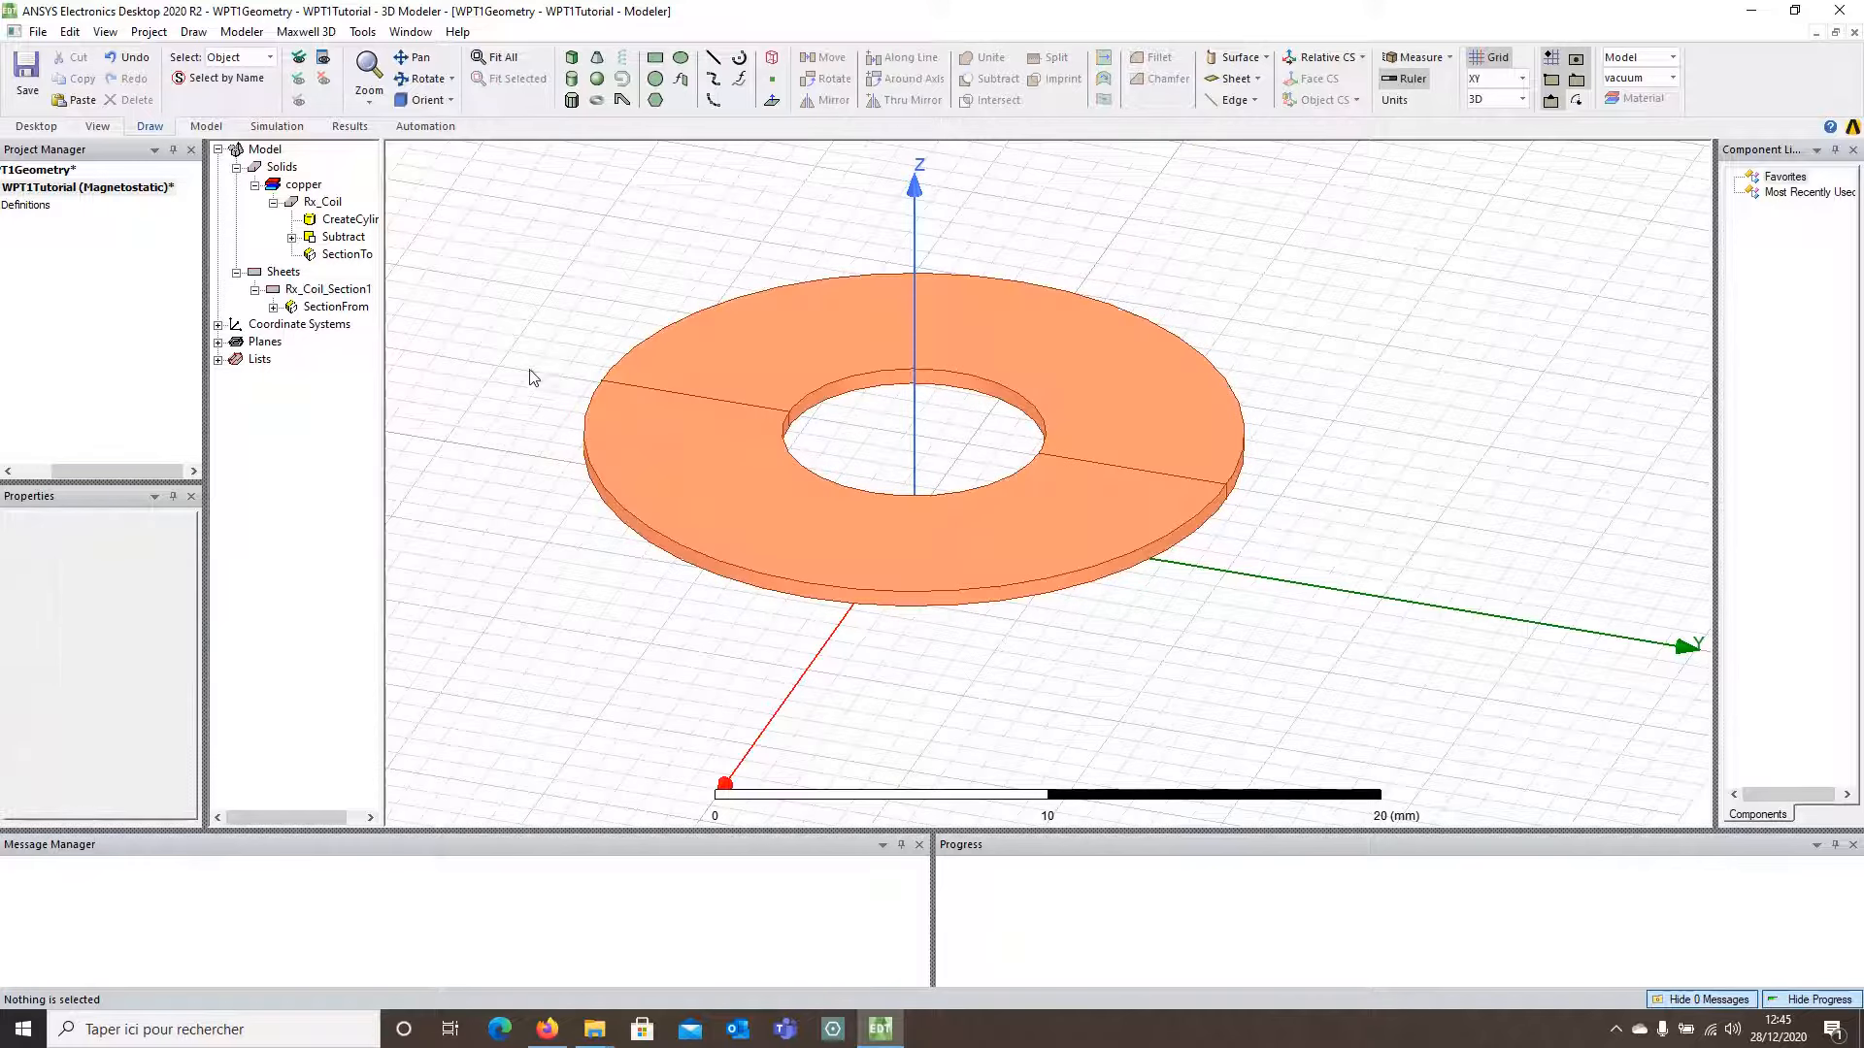
click(330, 291)
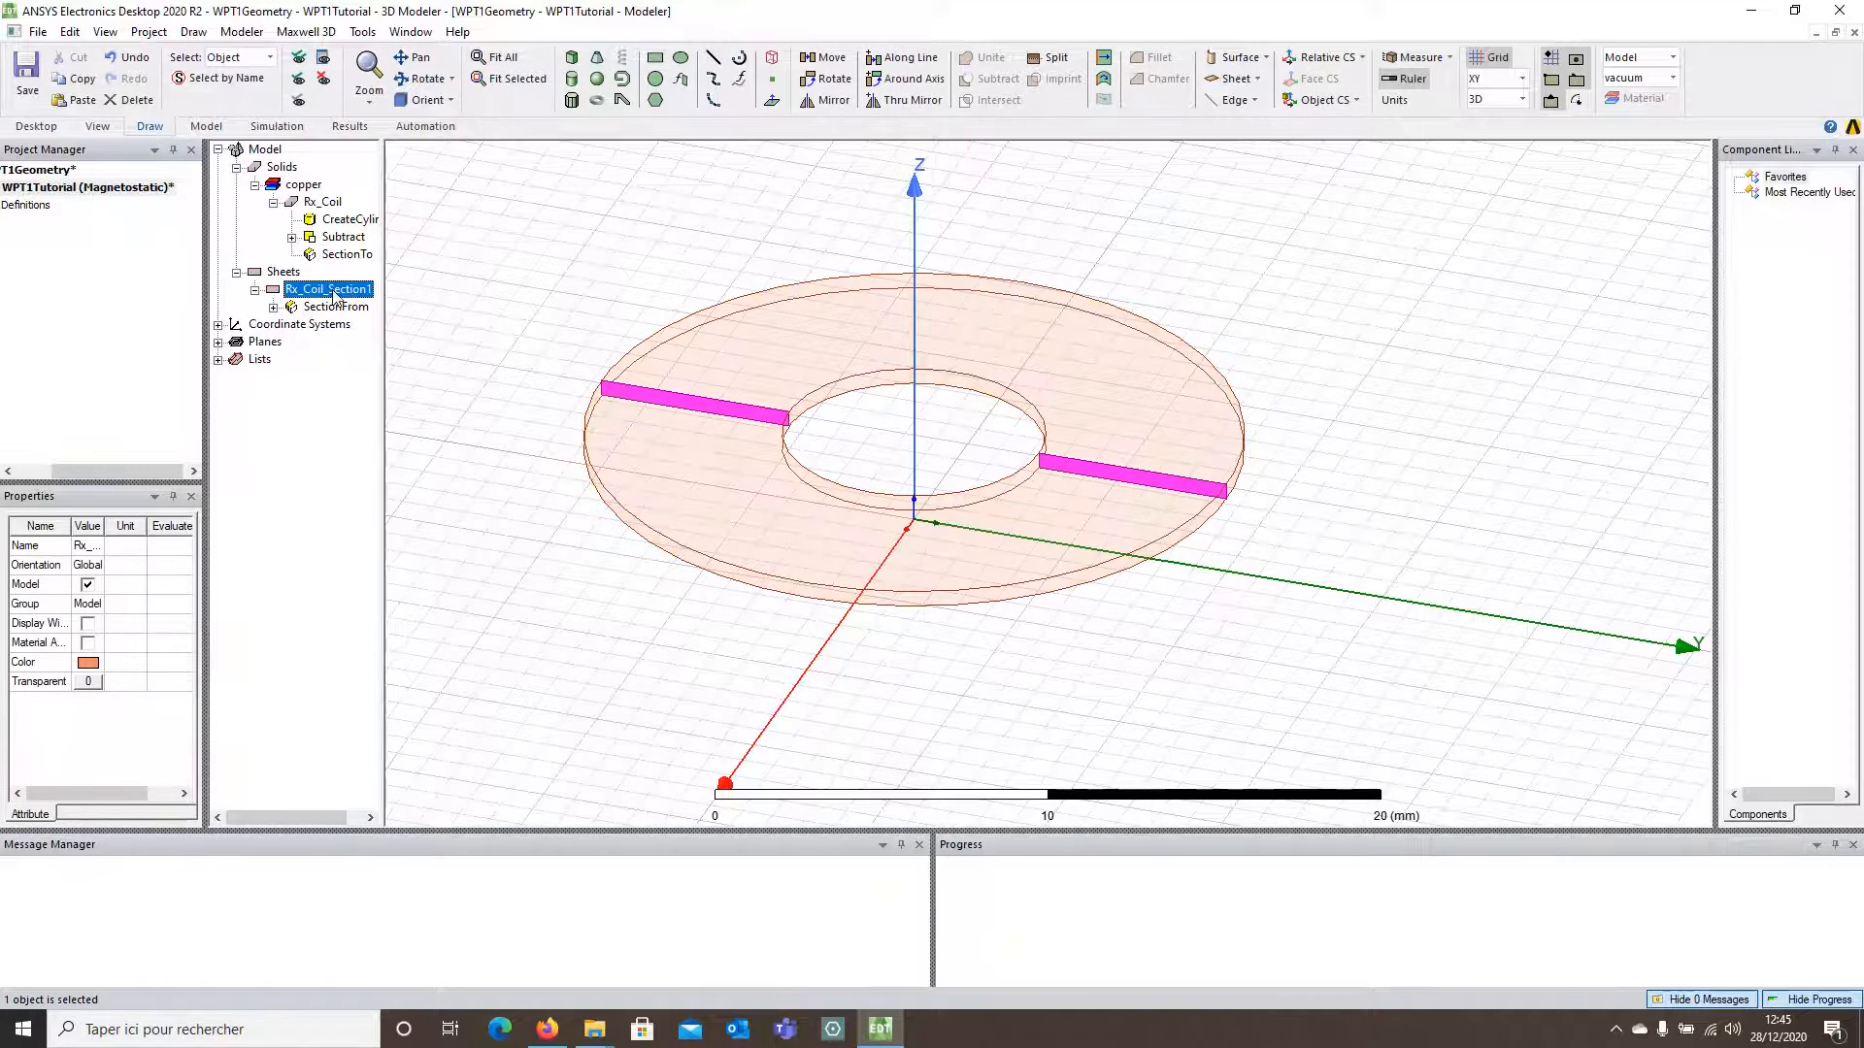
right_click(335, 295)
mouse_move(500, 384)
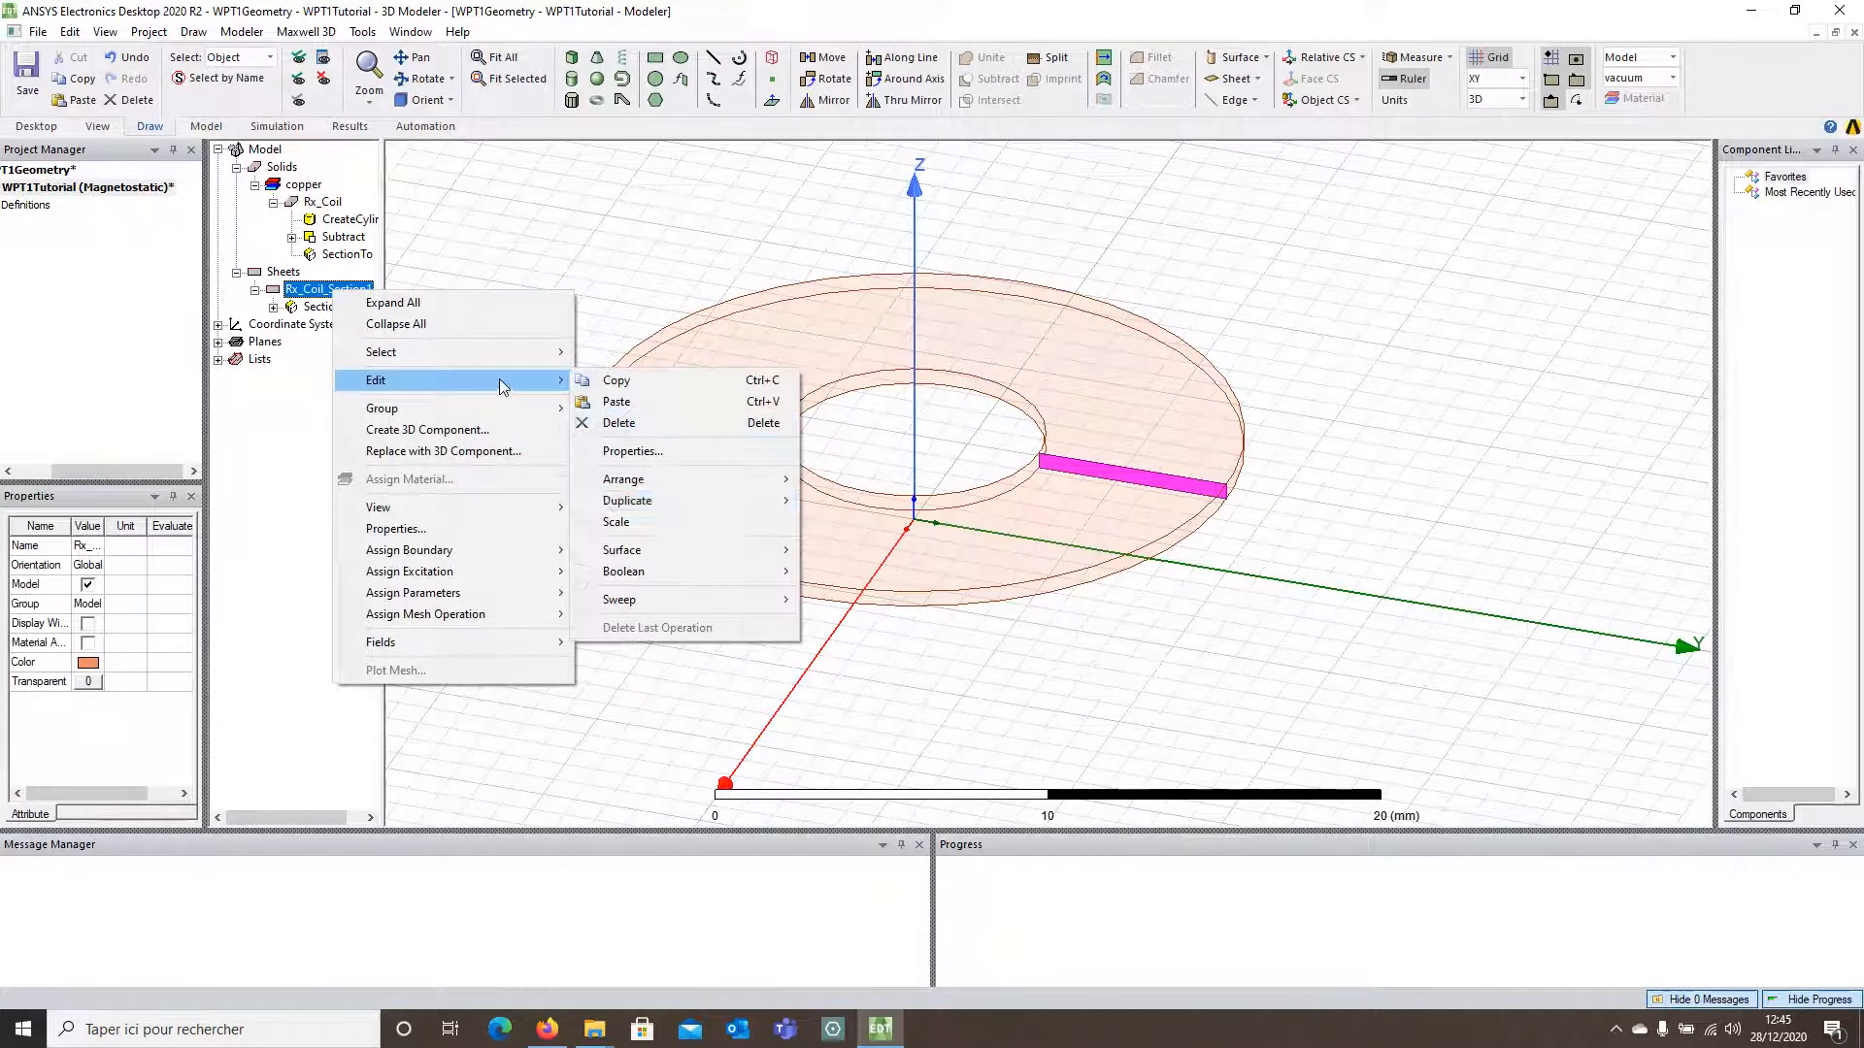
mouse_move(741, 579)
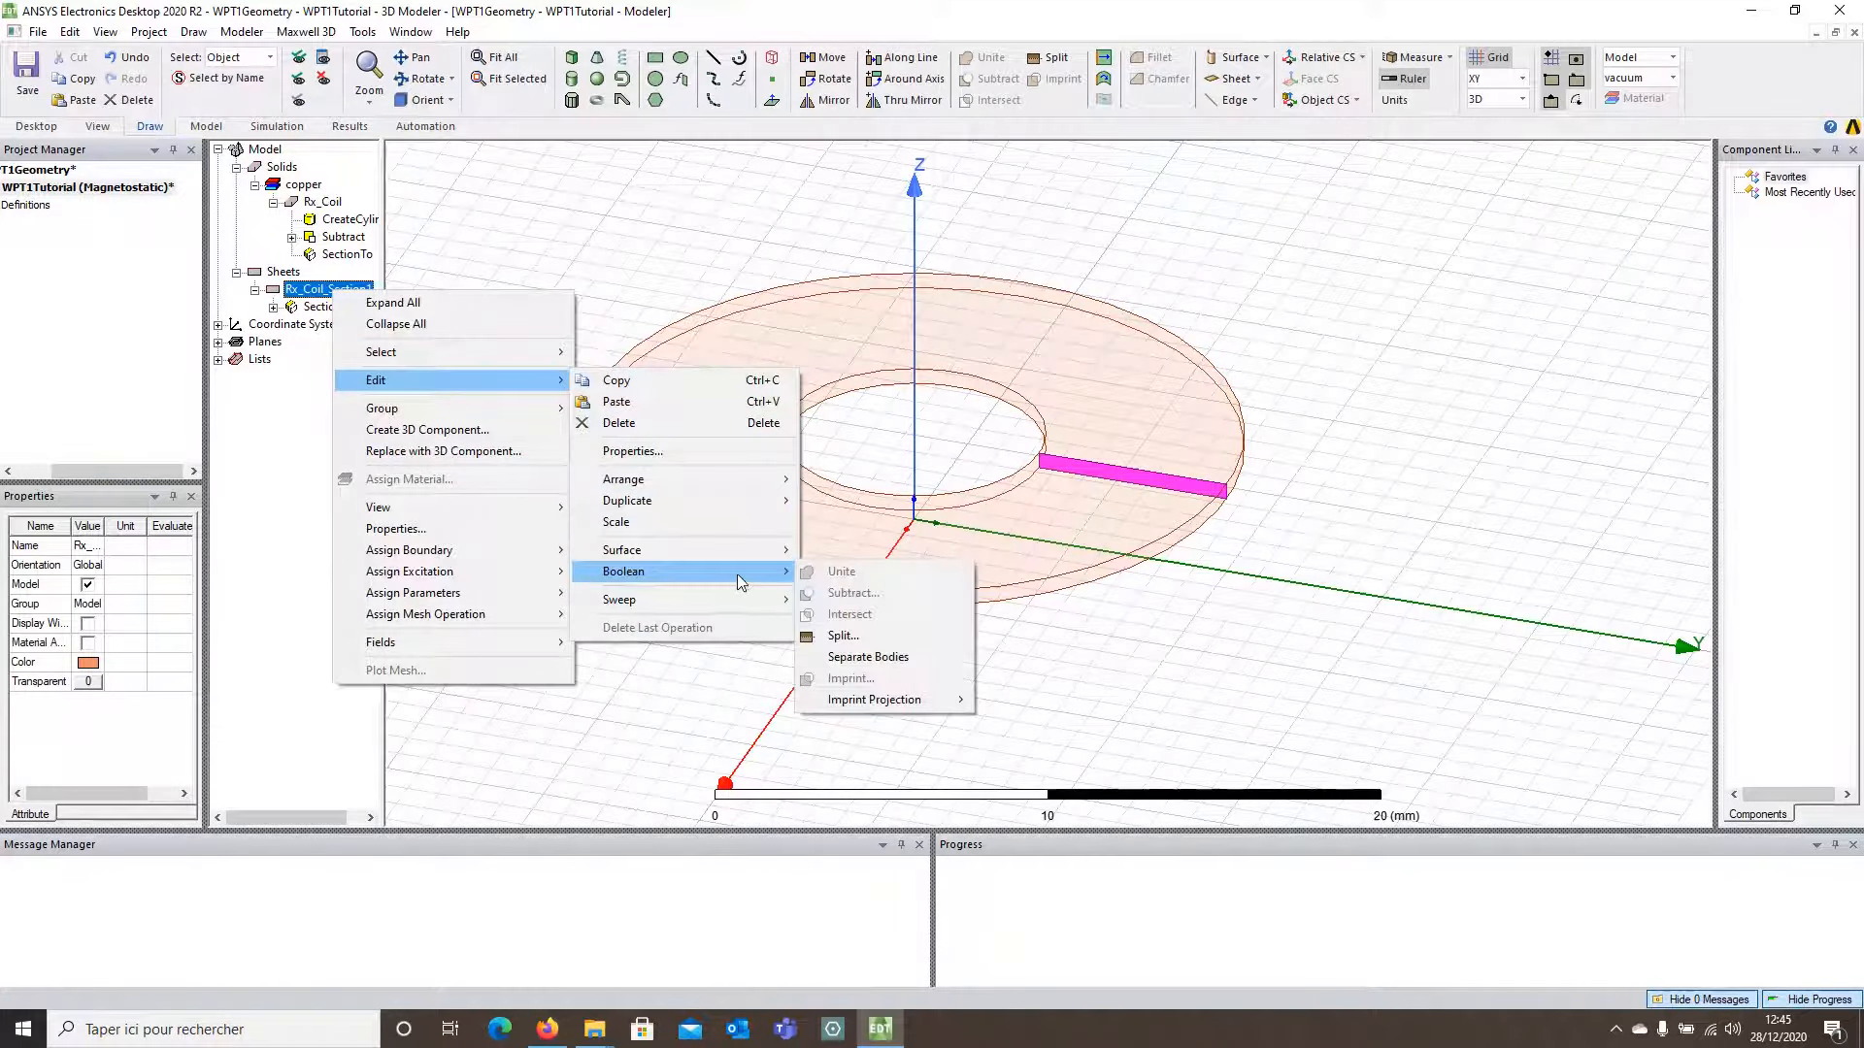
click(891, 657)
Step: Delete the separated section sheet on the positive Y side of the coil
right_click(330, 340)
mouse_move(491, 428)
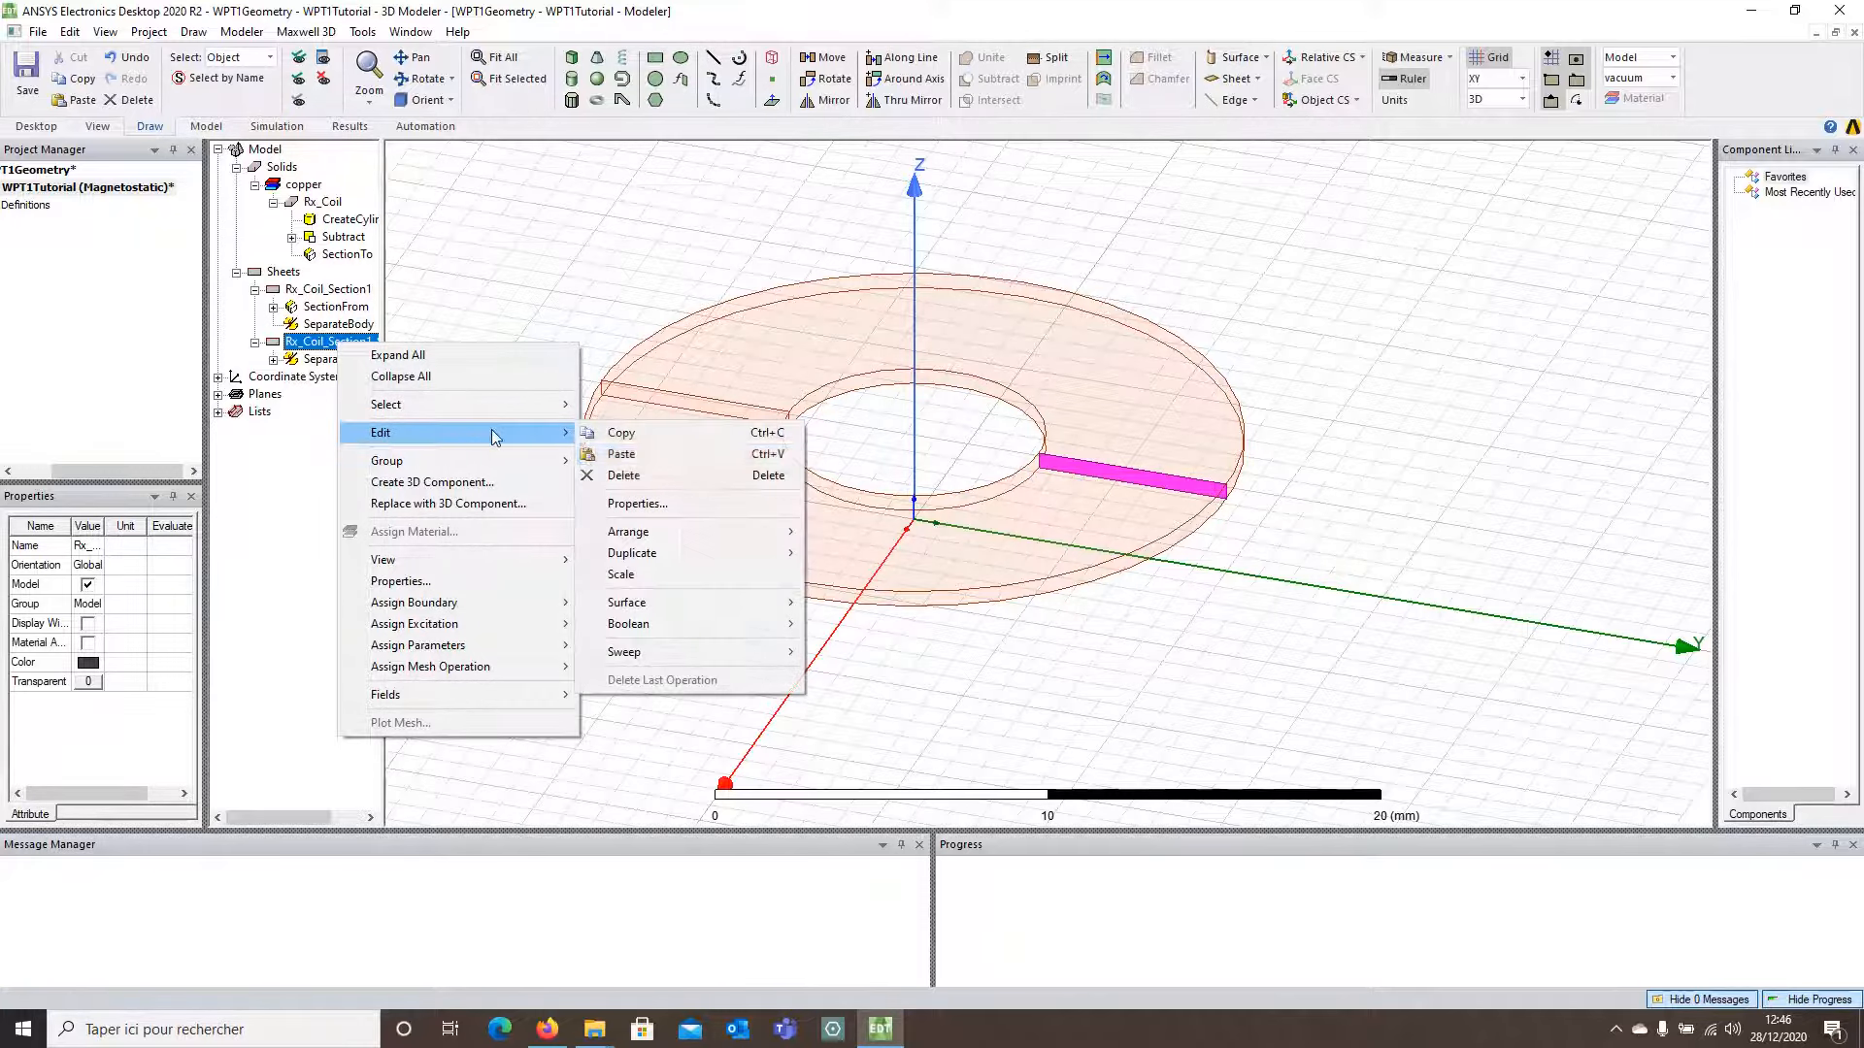
click(633, 475)
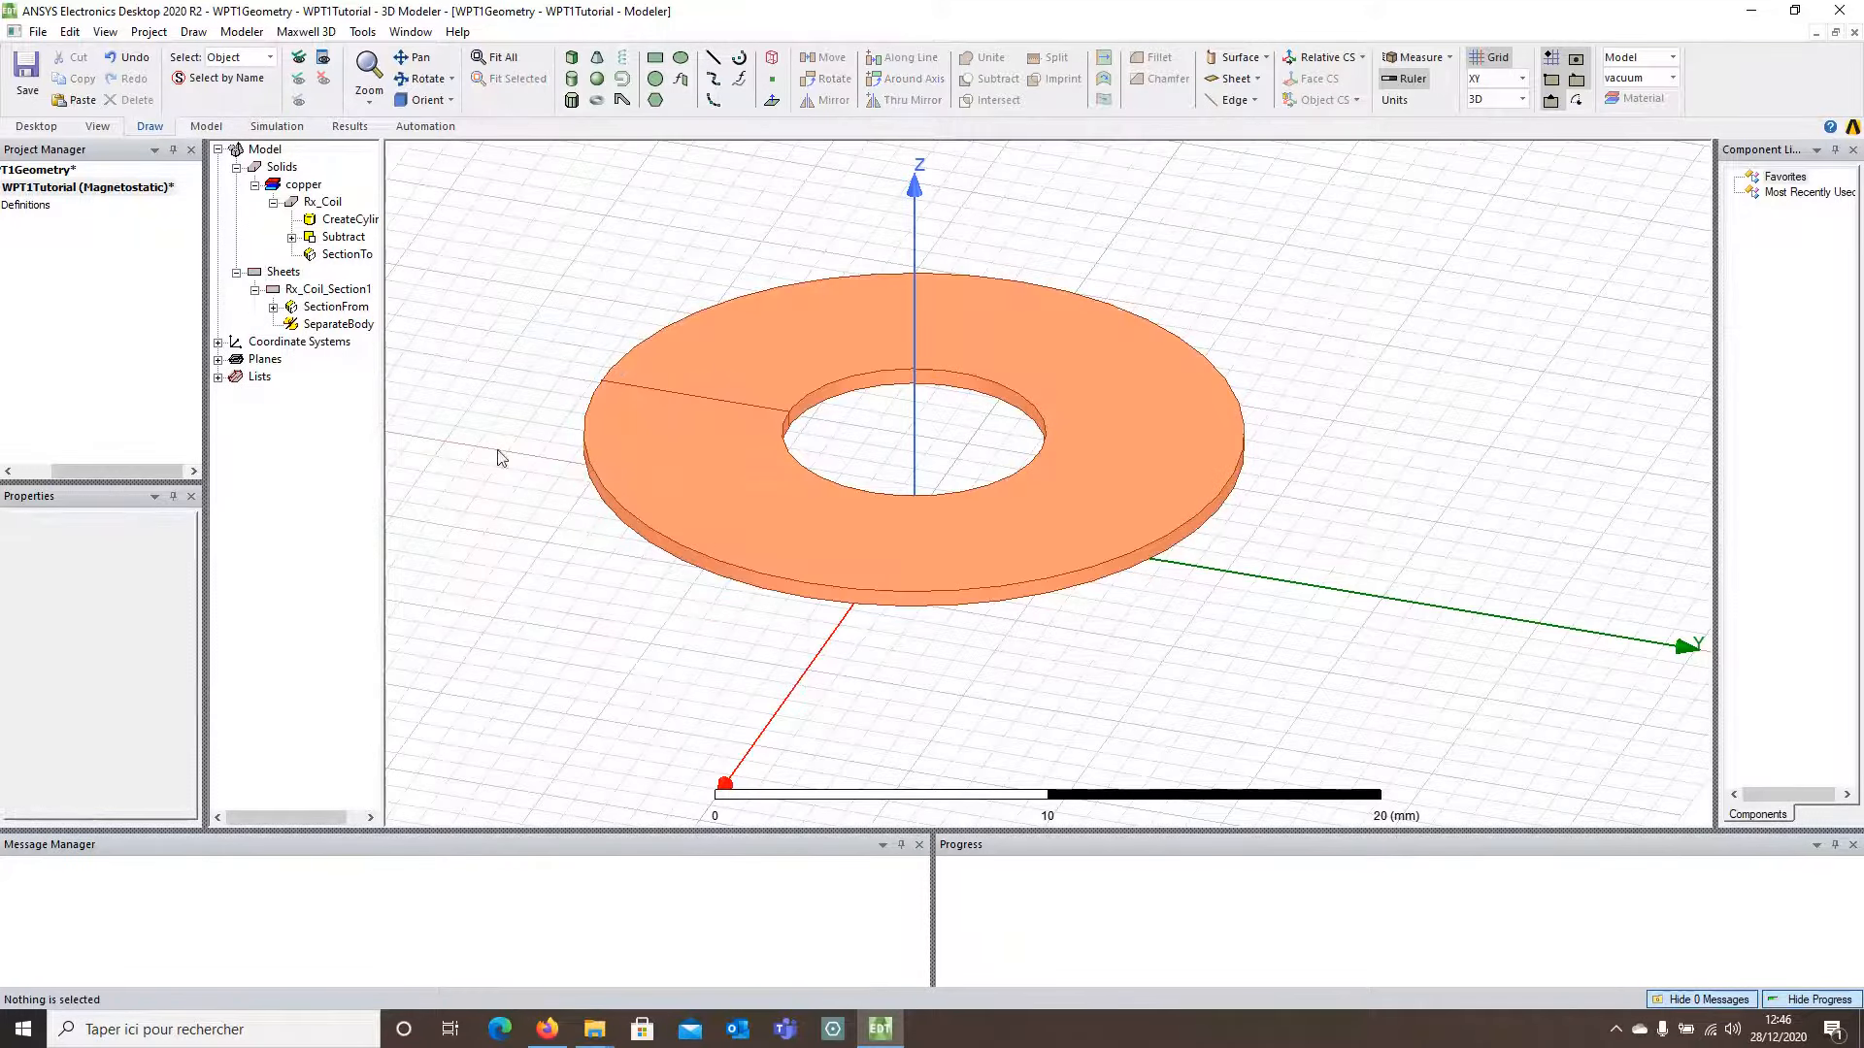
Step: Rename the remaining section sheet as Rx_Coil_Terminal
click(310, 290)
right_click(328, 289)
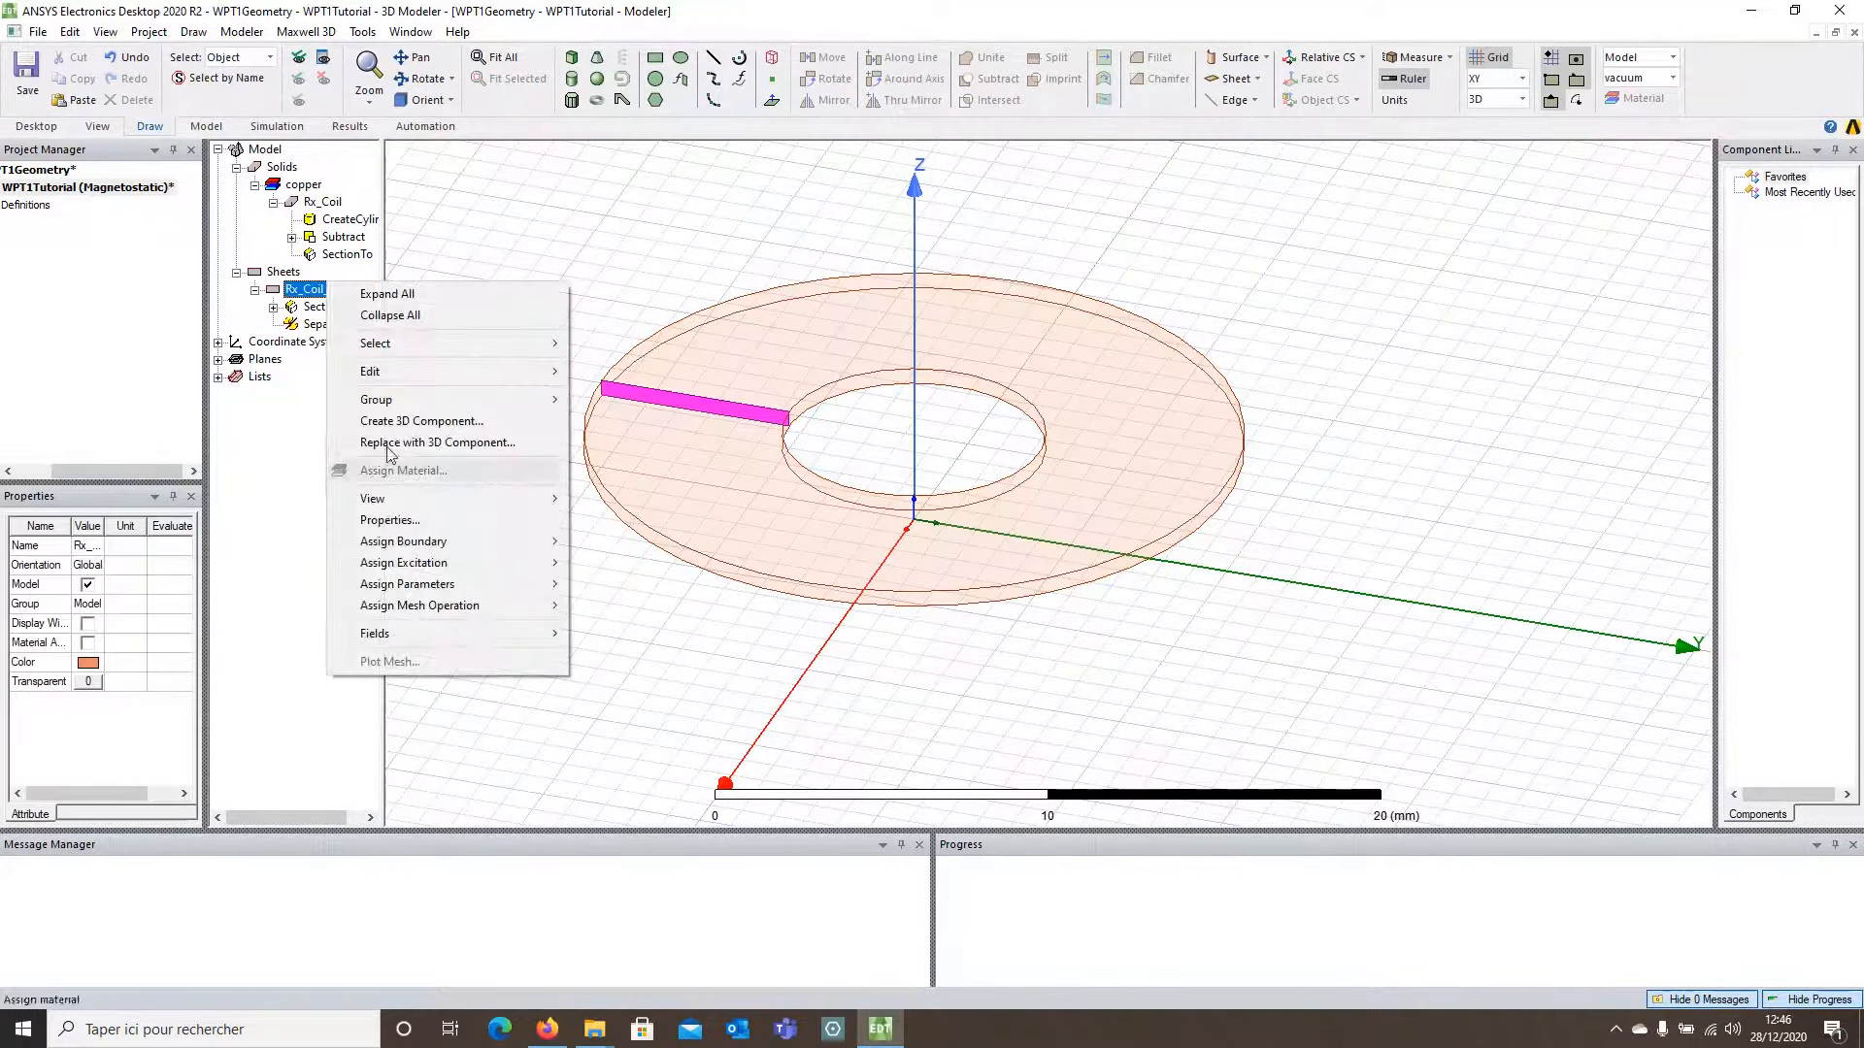
click(417, 525)
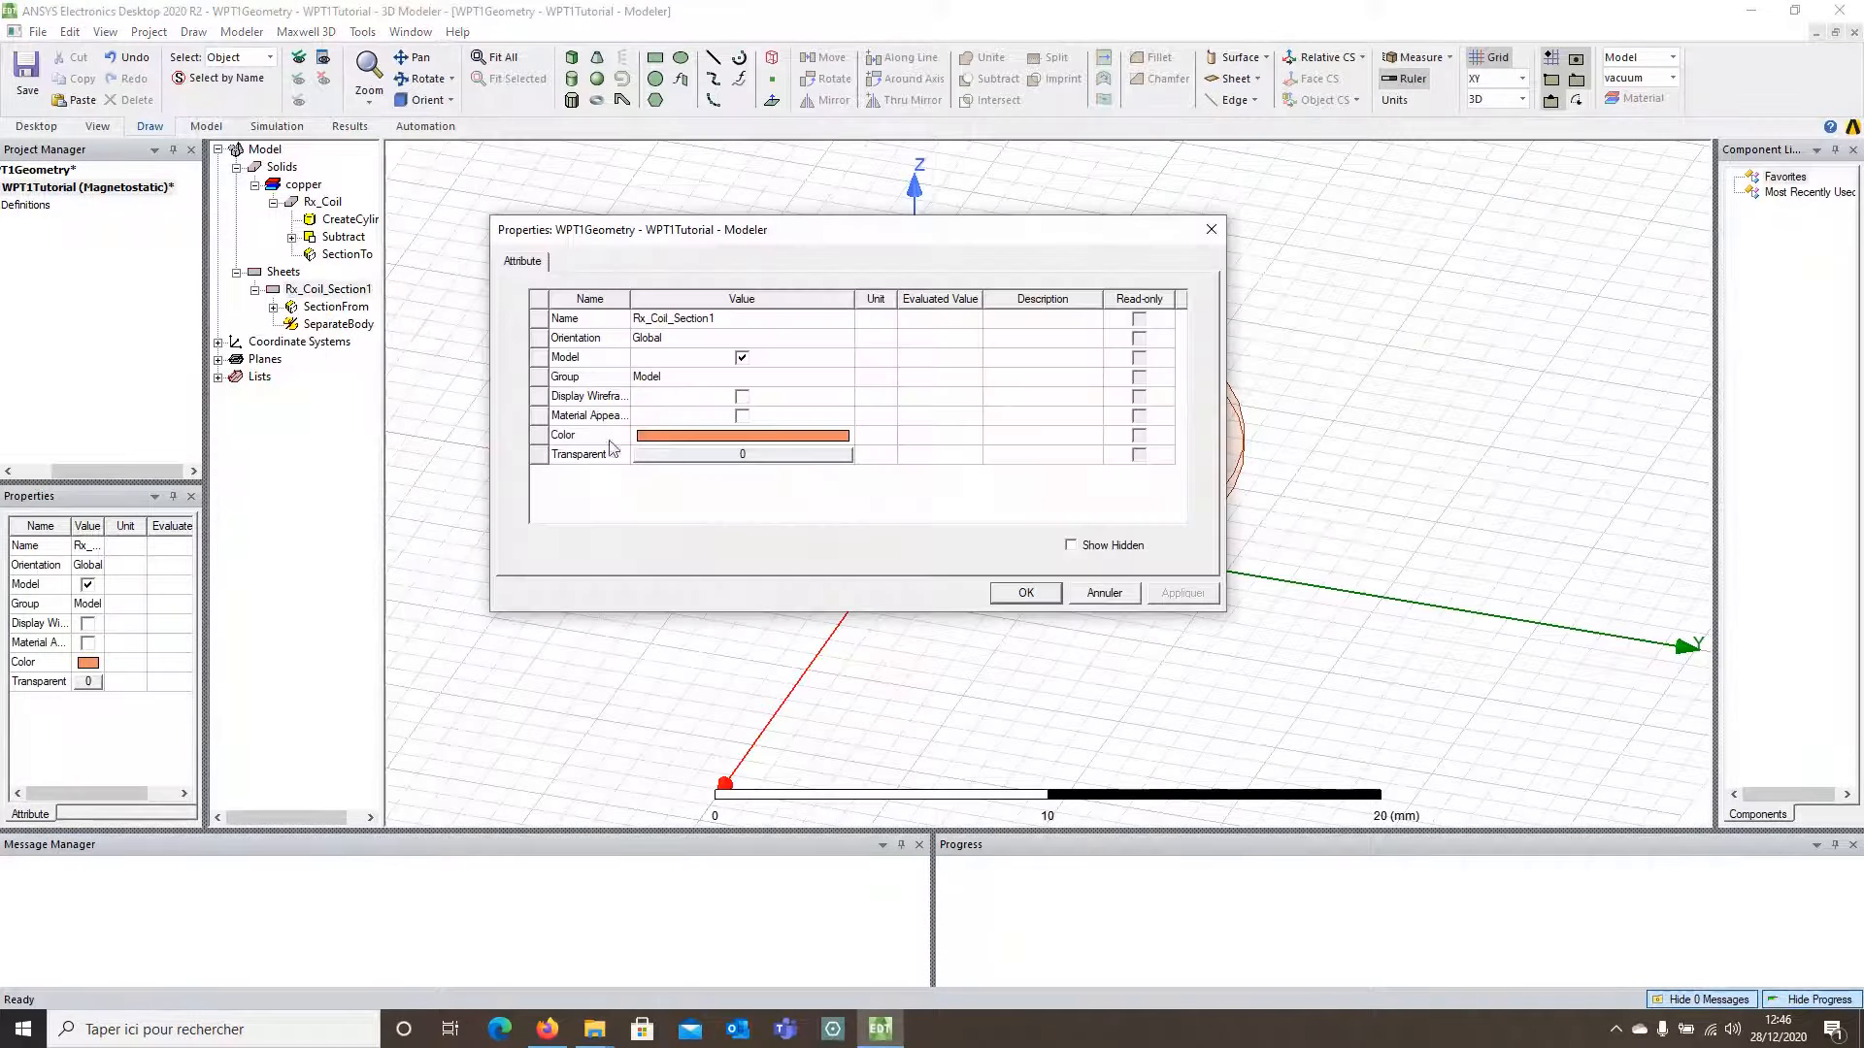
click(768, 323)
key(BackSpace)
key(BackSpace)
key(BackSpace)
key(BackSpace)
key(BackSpace)
key(BackSpace)
key(BackSpace)
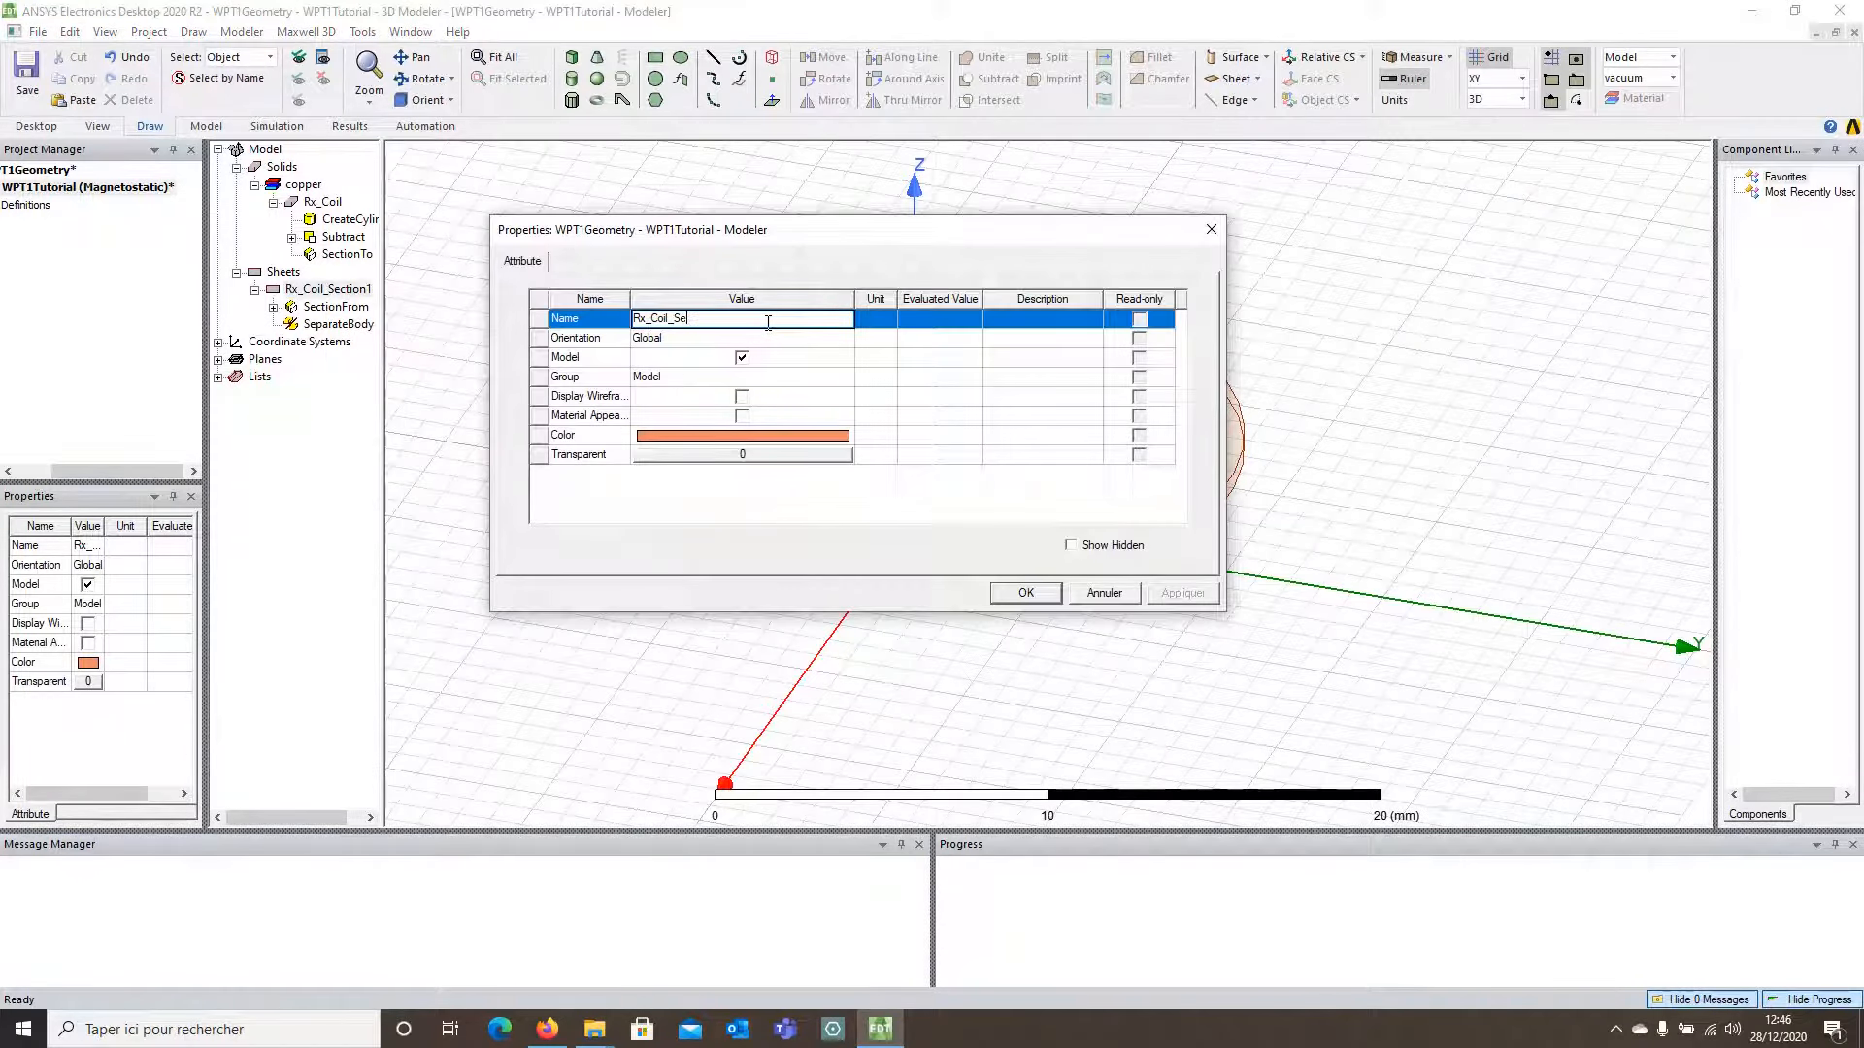
text(Termin)
click(1026, 593)
click(524, 408)
Step: Draw a cylinder around the coil near the origin, about 15.6 mm in radius and 2 mm high
scroll(524, 408, down, 2)
scroll(1145, 400, down, 2)
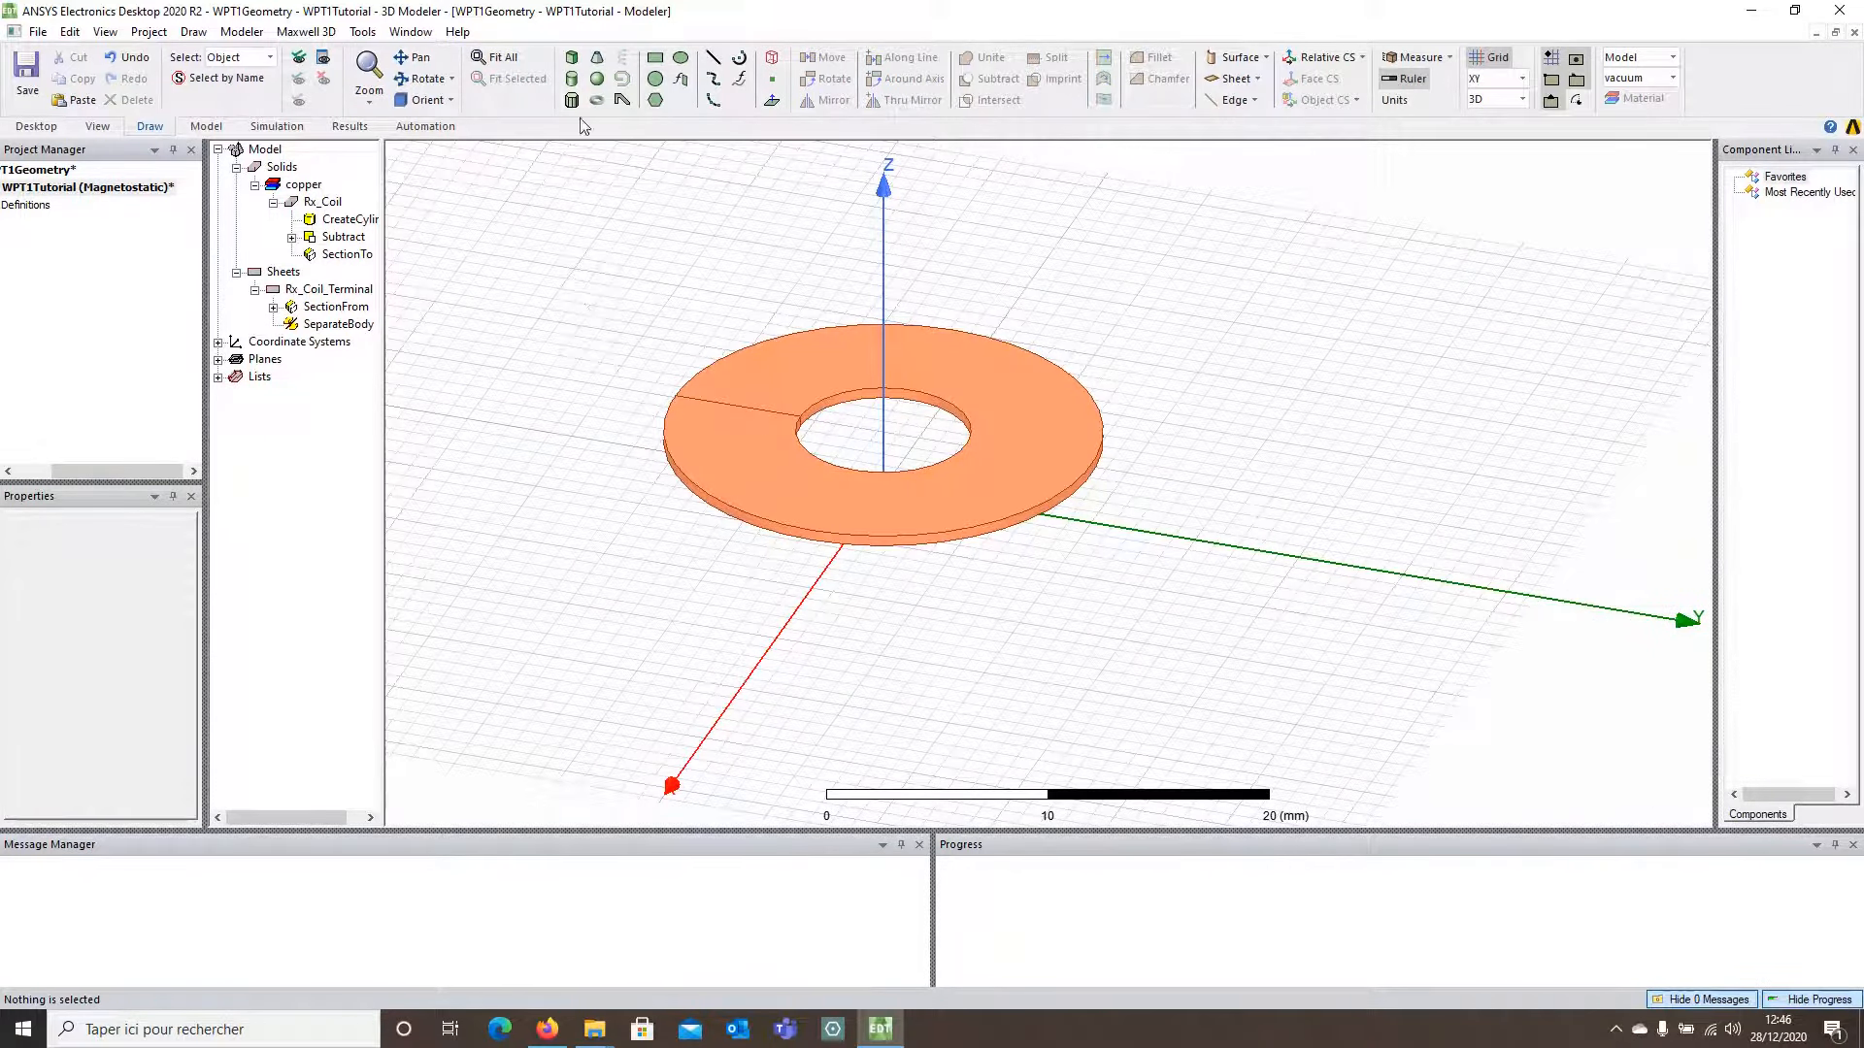
click(574, 82)
click(877, 464)
click(1056, 605)
click(1056, 567)
Step: Set the new cylinder's center position to 0mm, 0mm, Gap+0.5mm
click(328, 307)
right_click(362, 302)
click(447, 366)
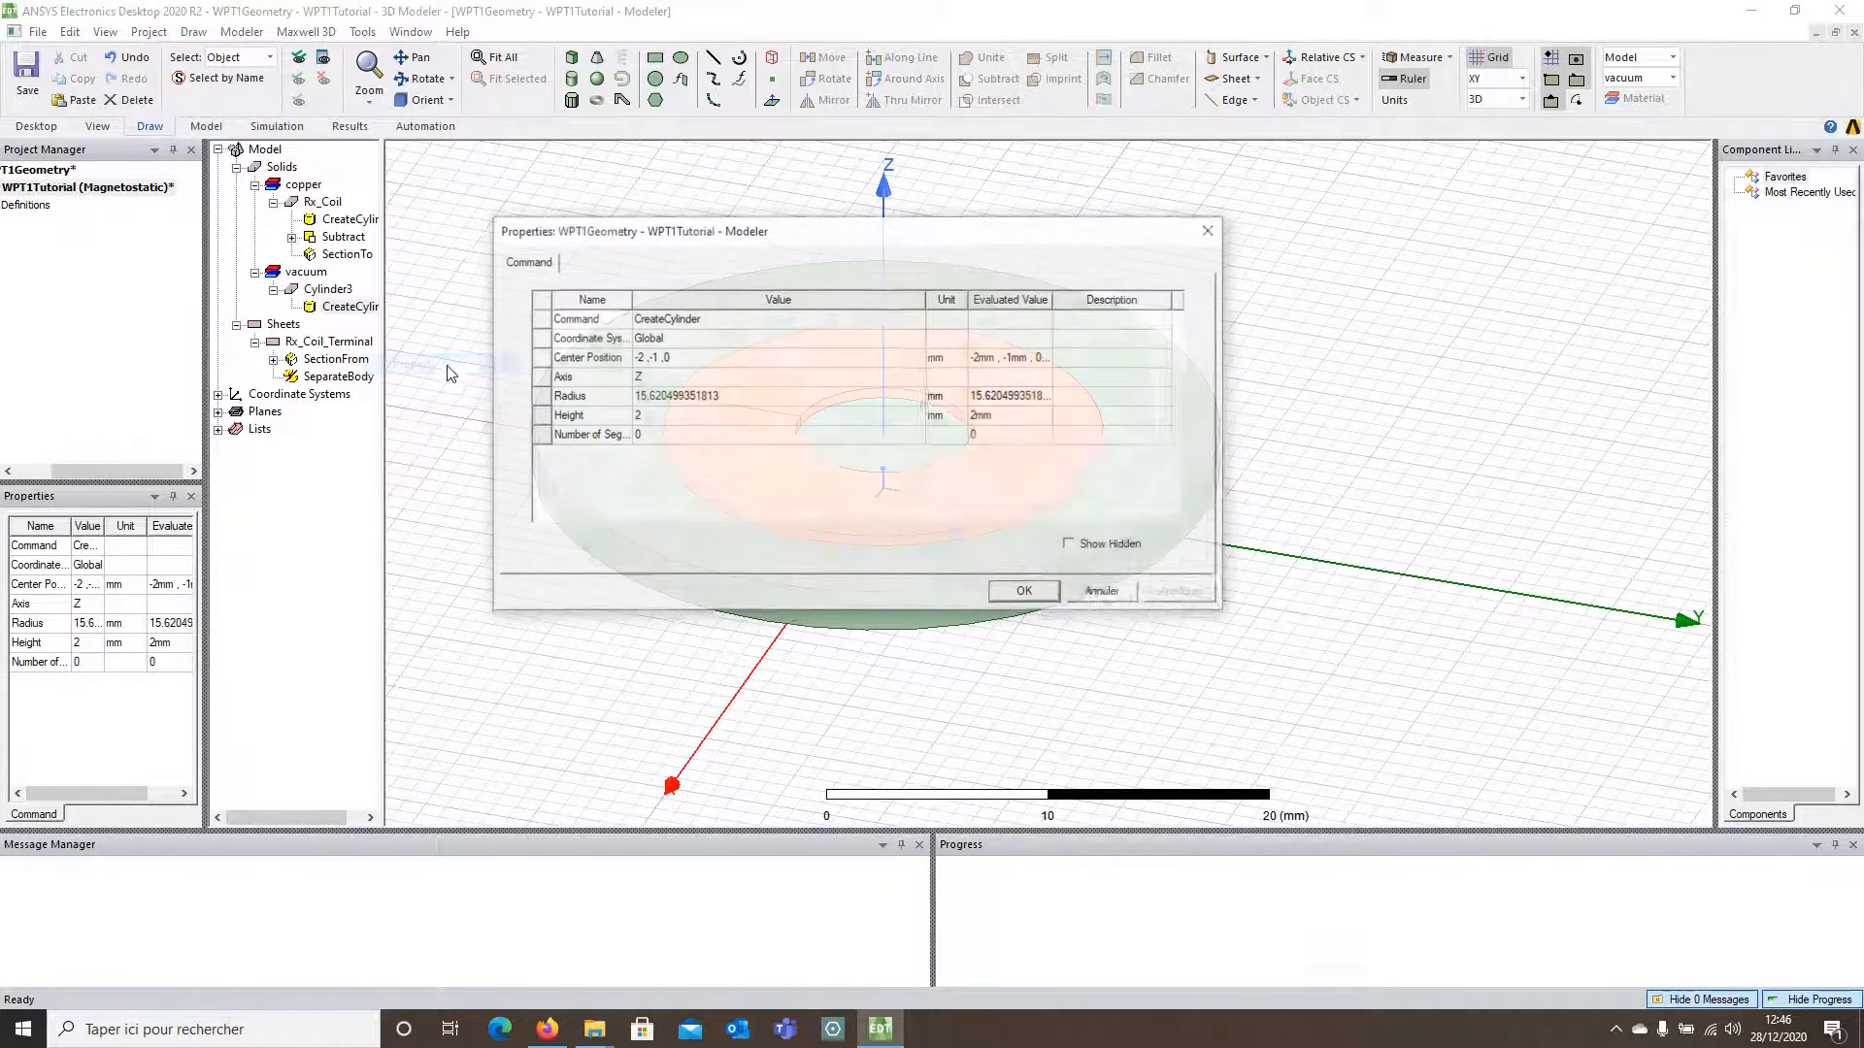
click(685, 357)
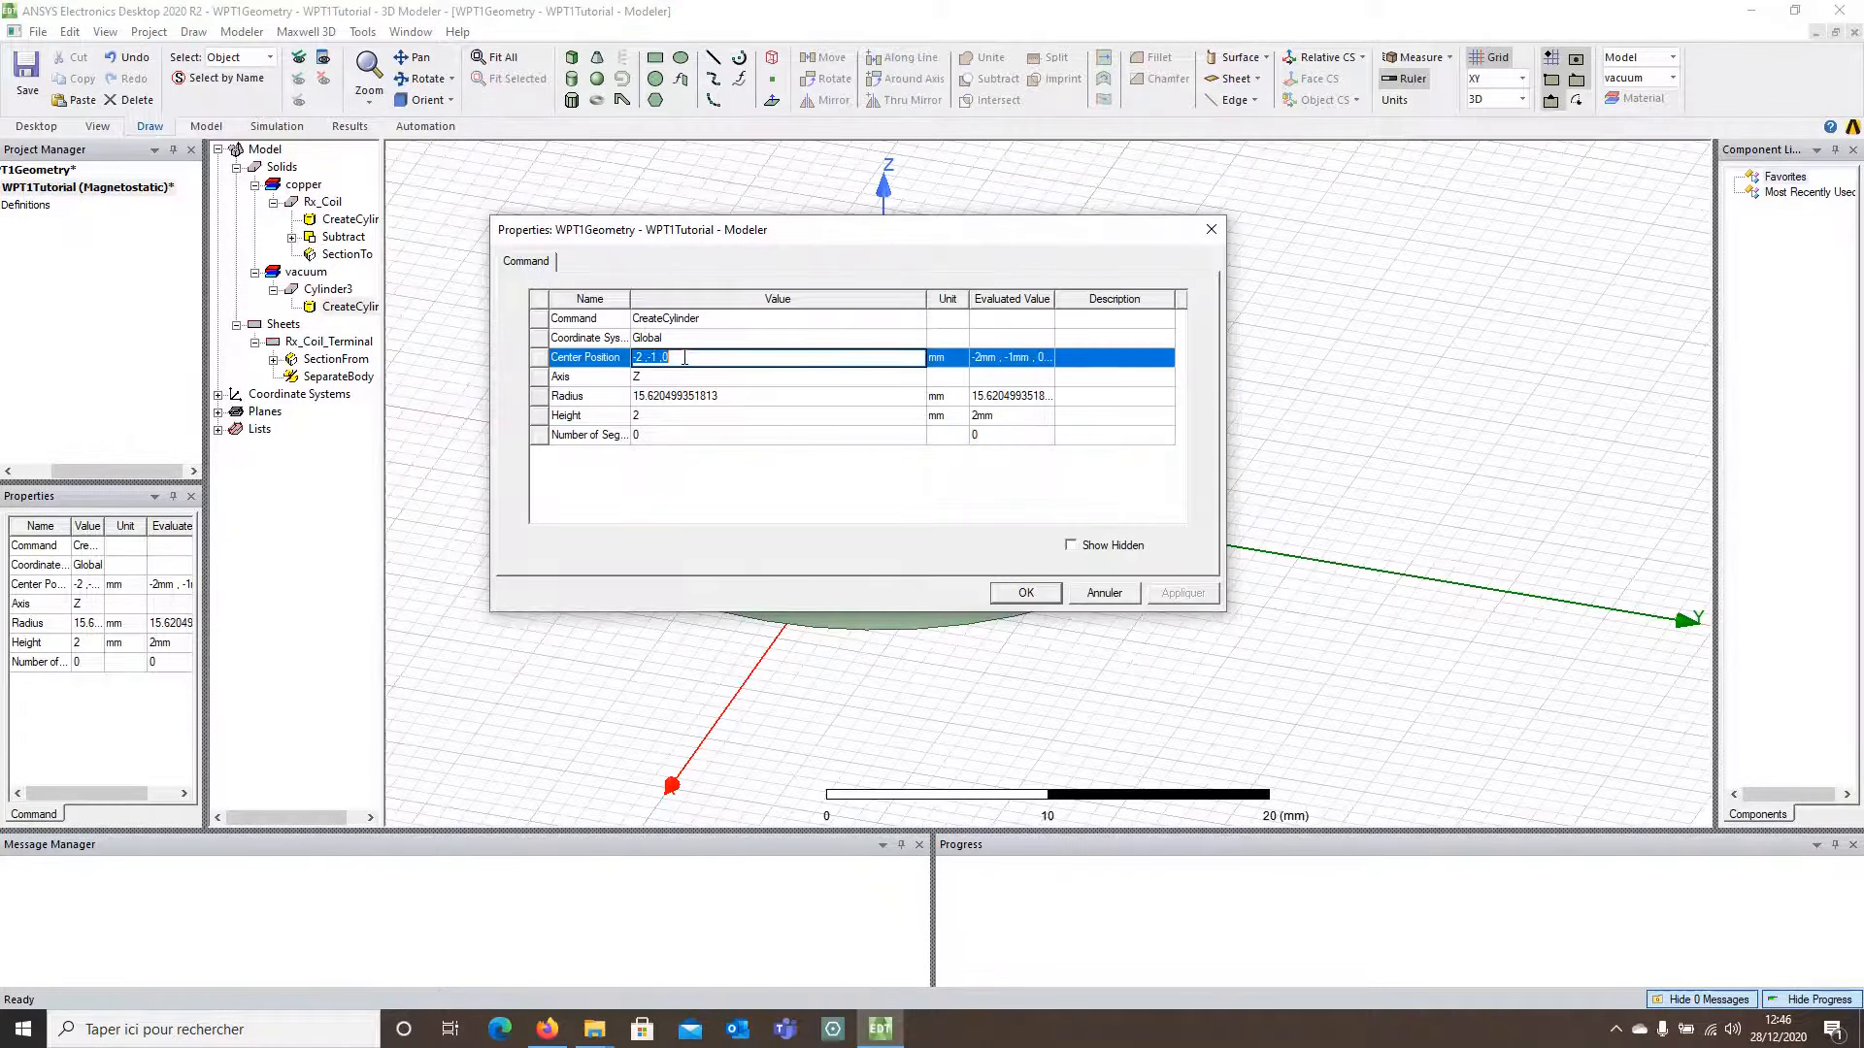
text(0mm ,0mm )
text(,Gap)
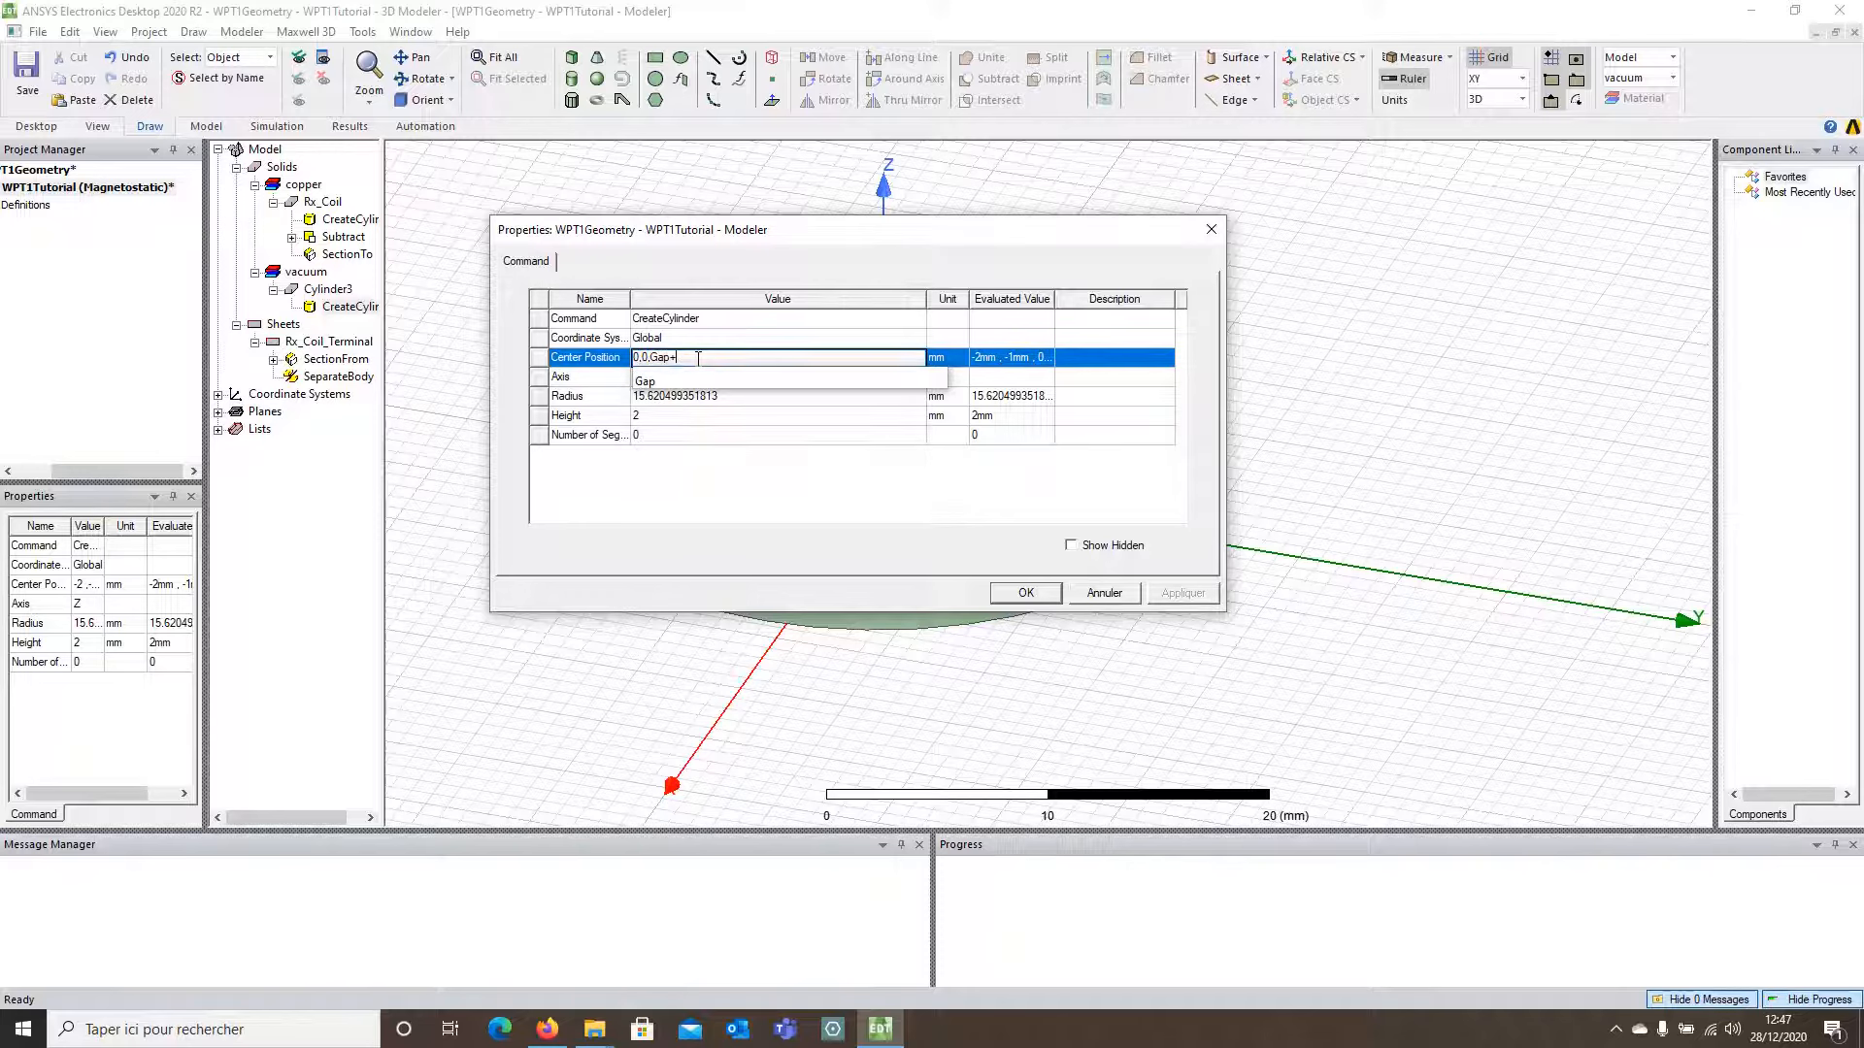
text(+0.5m)
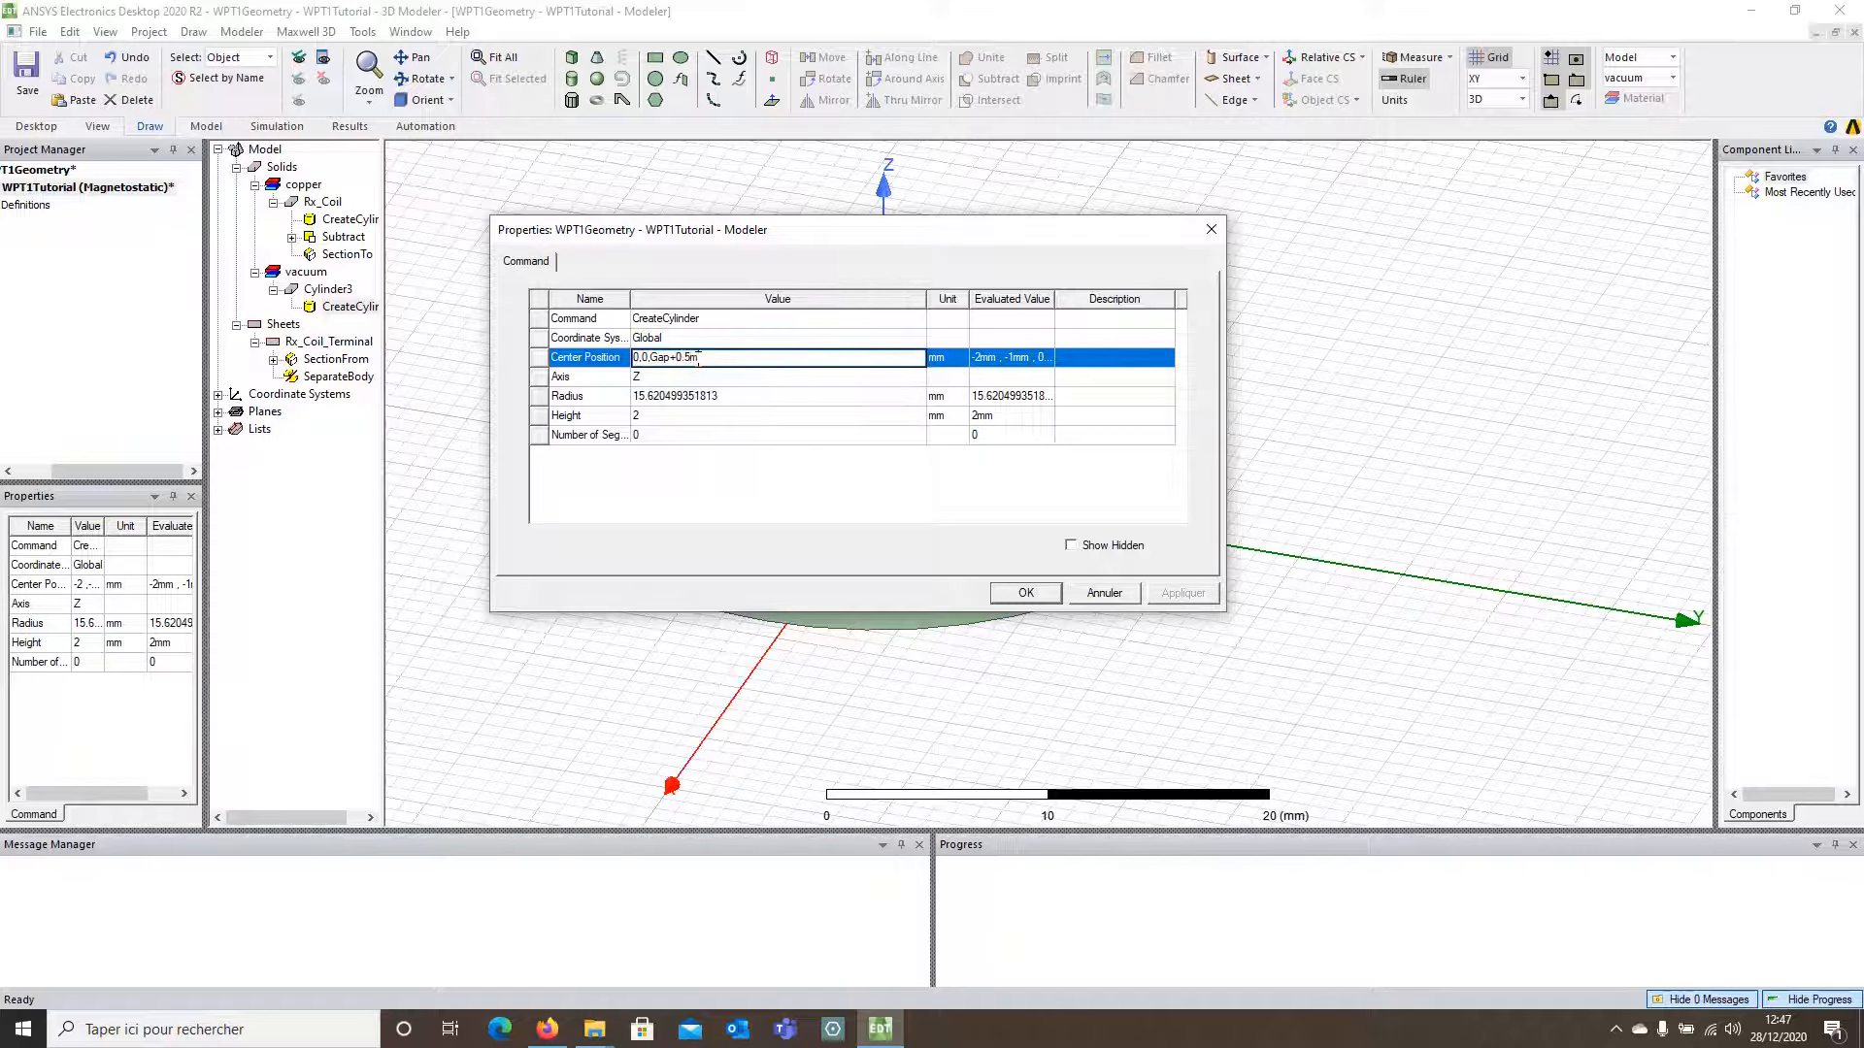
text(m)
Step: Set the new cylinder's radius to 15 mm and its height to 0.5 mm
click(774, 404)
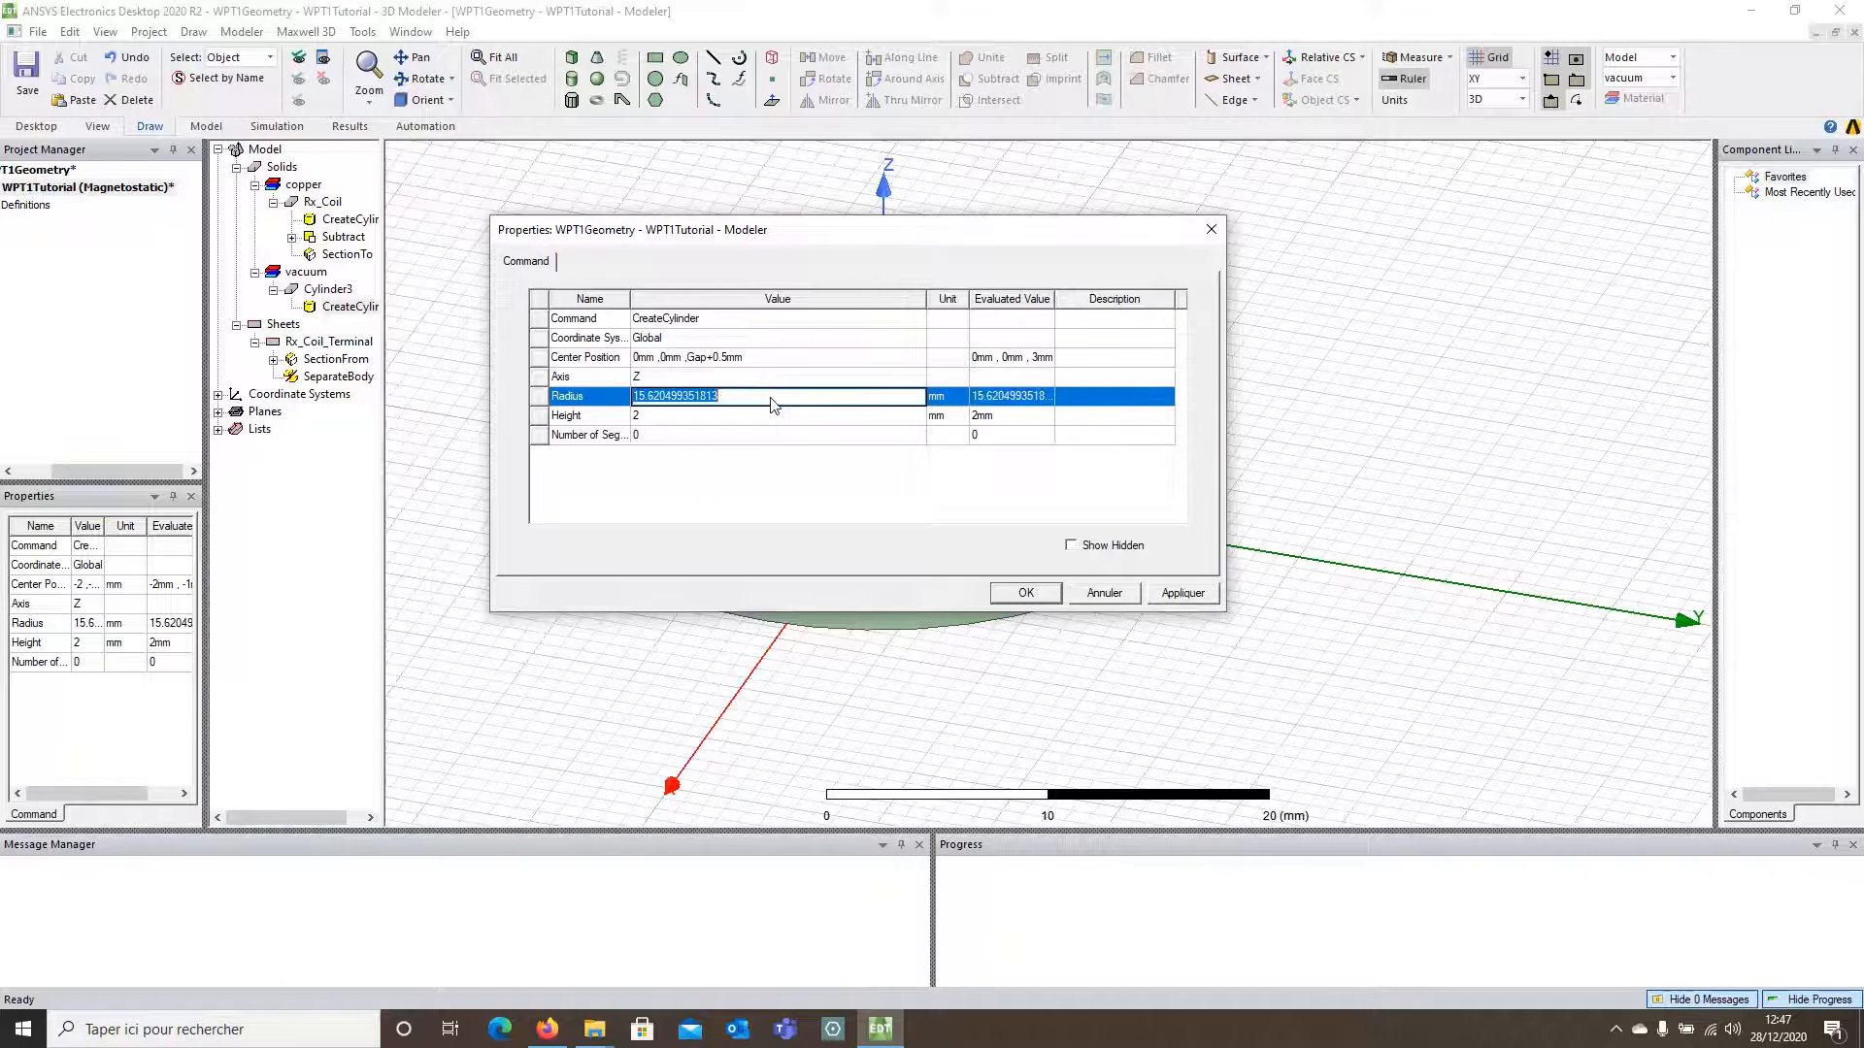
text(15)
click(780, 415)
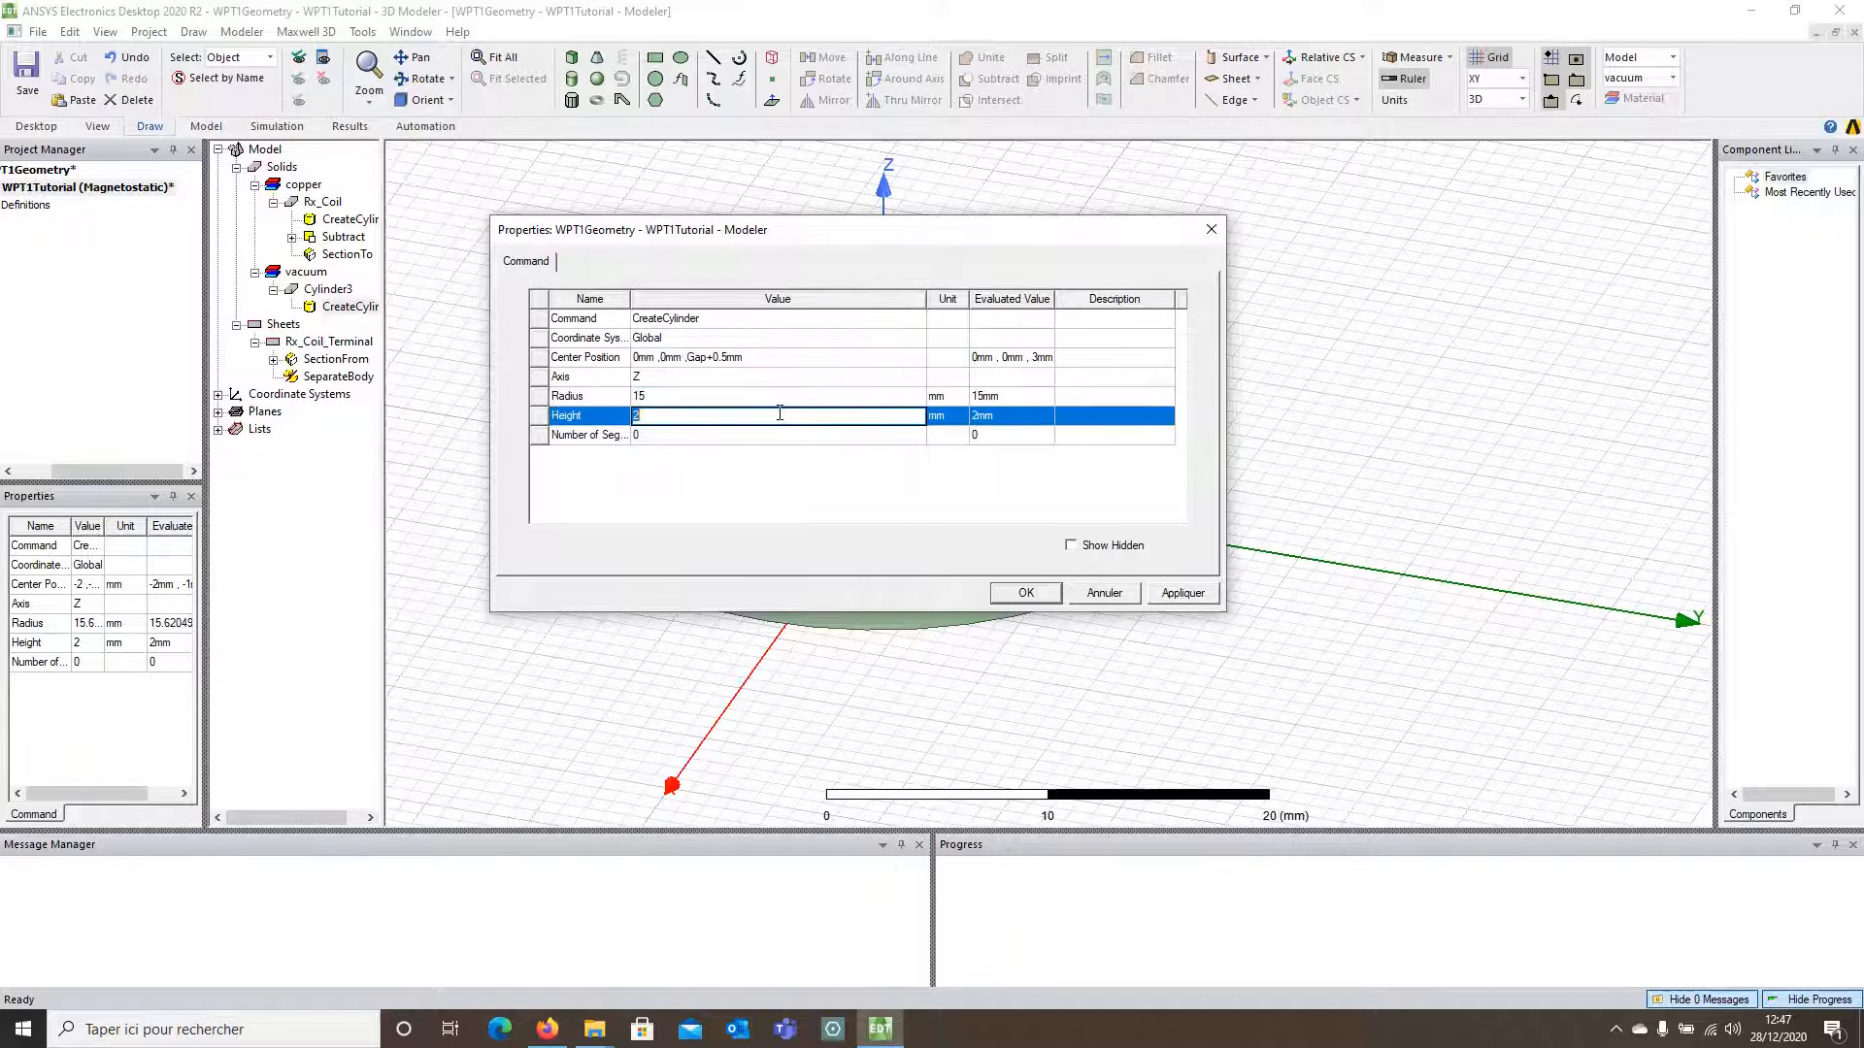
text(0.5)
click(1041, 593)
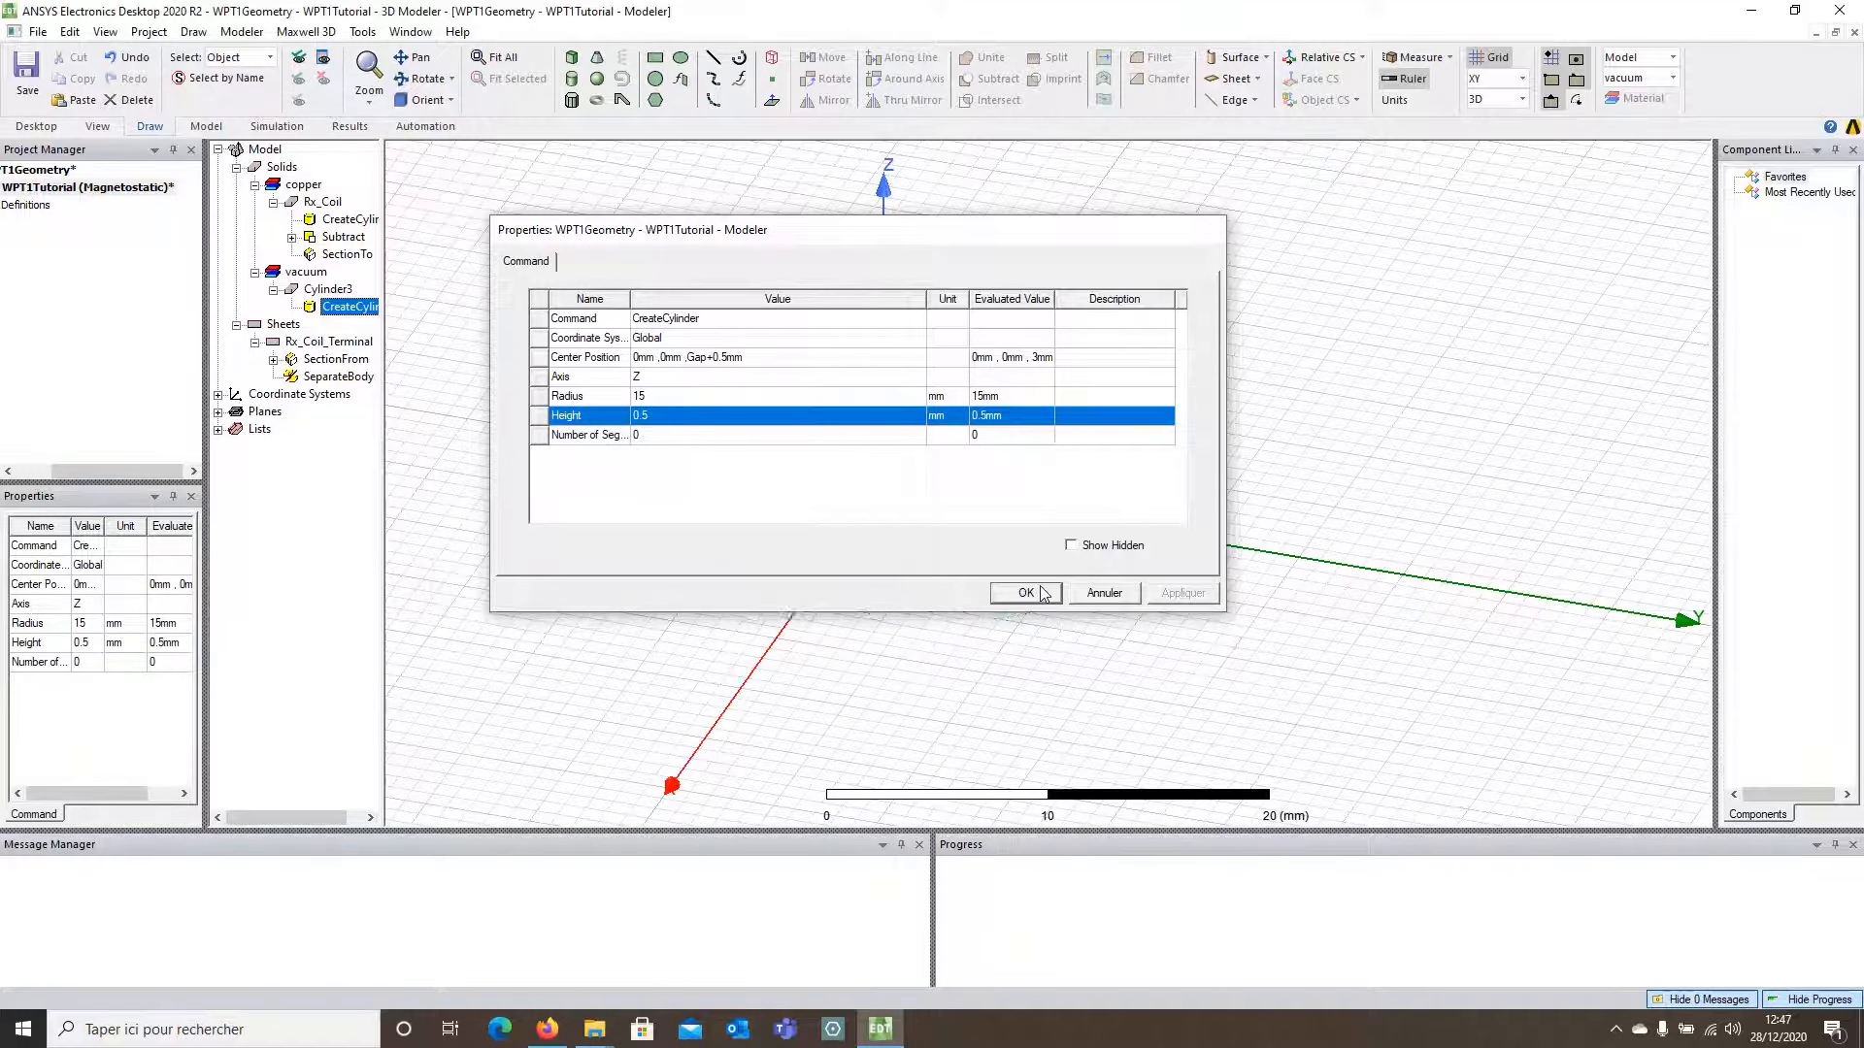
click(566, 258)
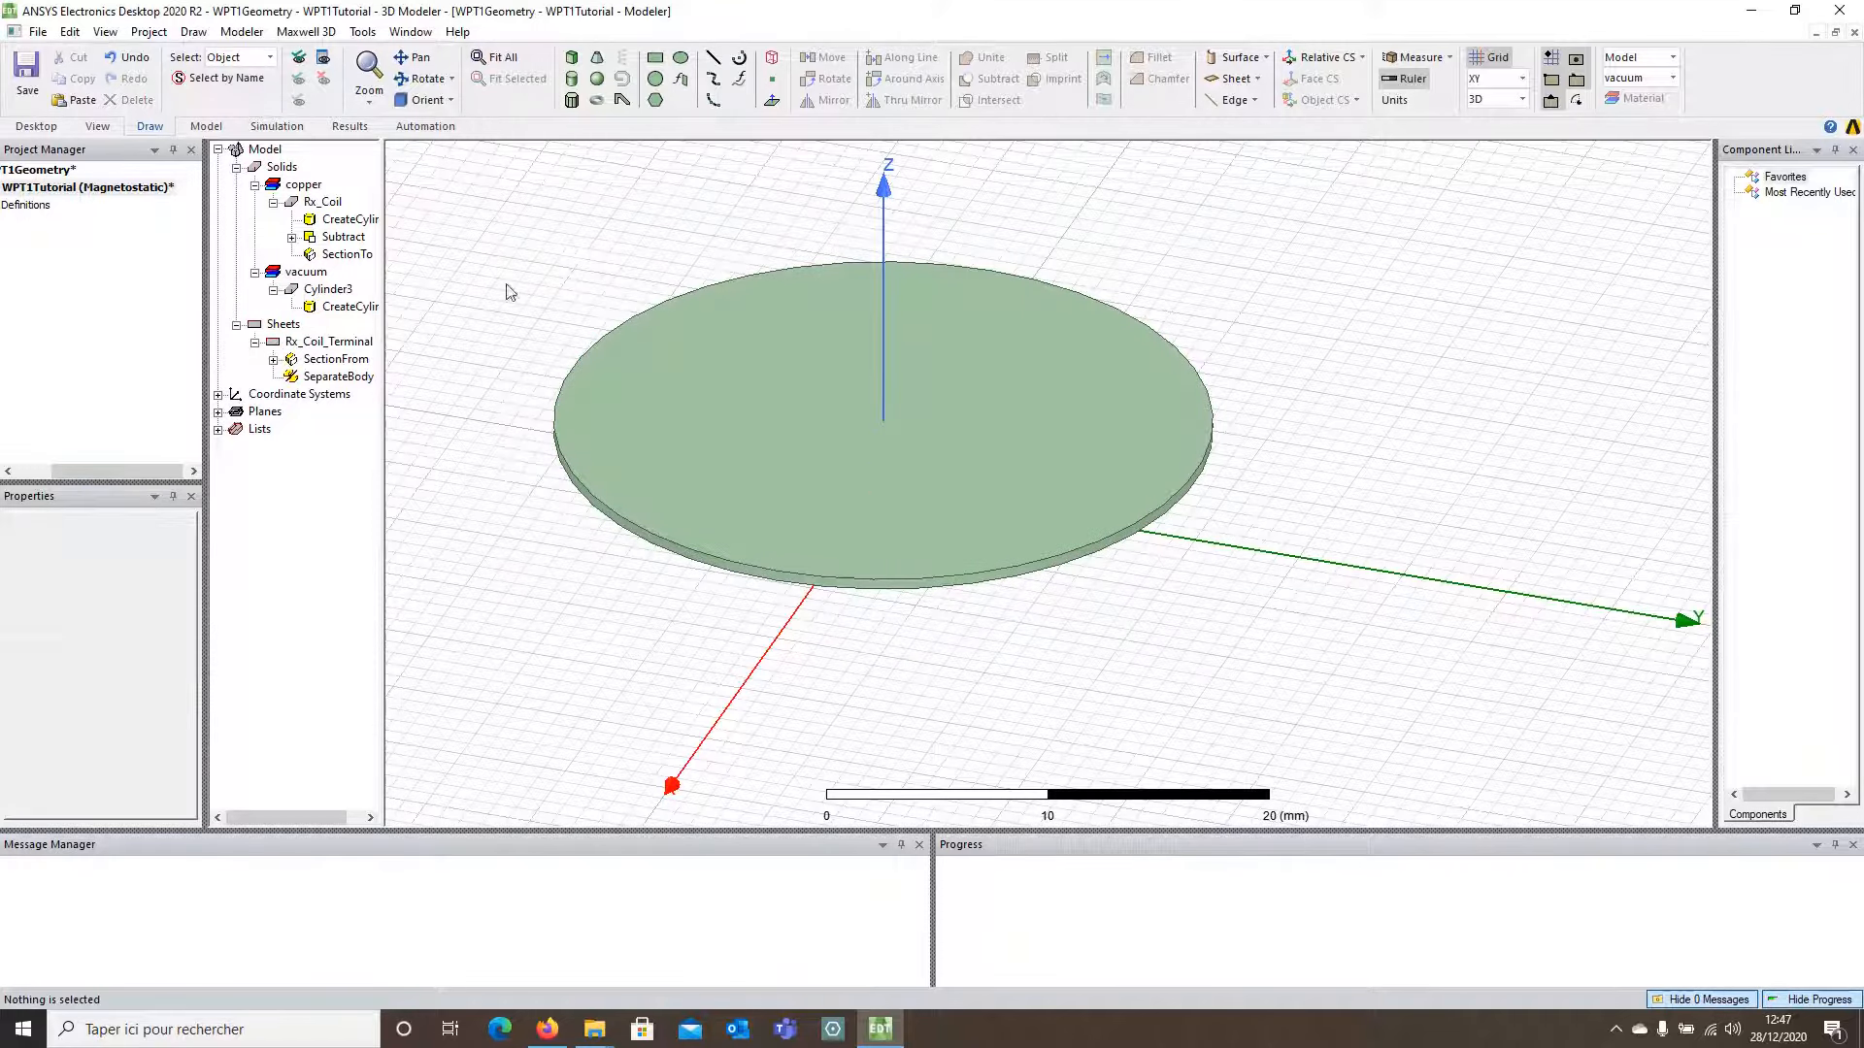
Step: Open the attributes of Cylinder3 and rename the object as Rx_Core
right_click(342, 292)
click(406, 534)
click(733, 319)
text(Rx_Core)
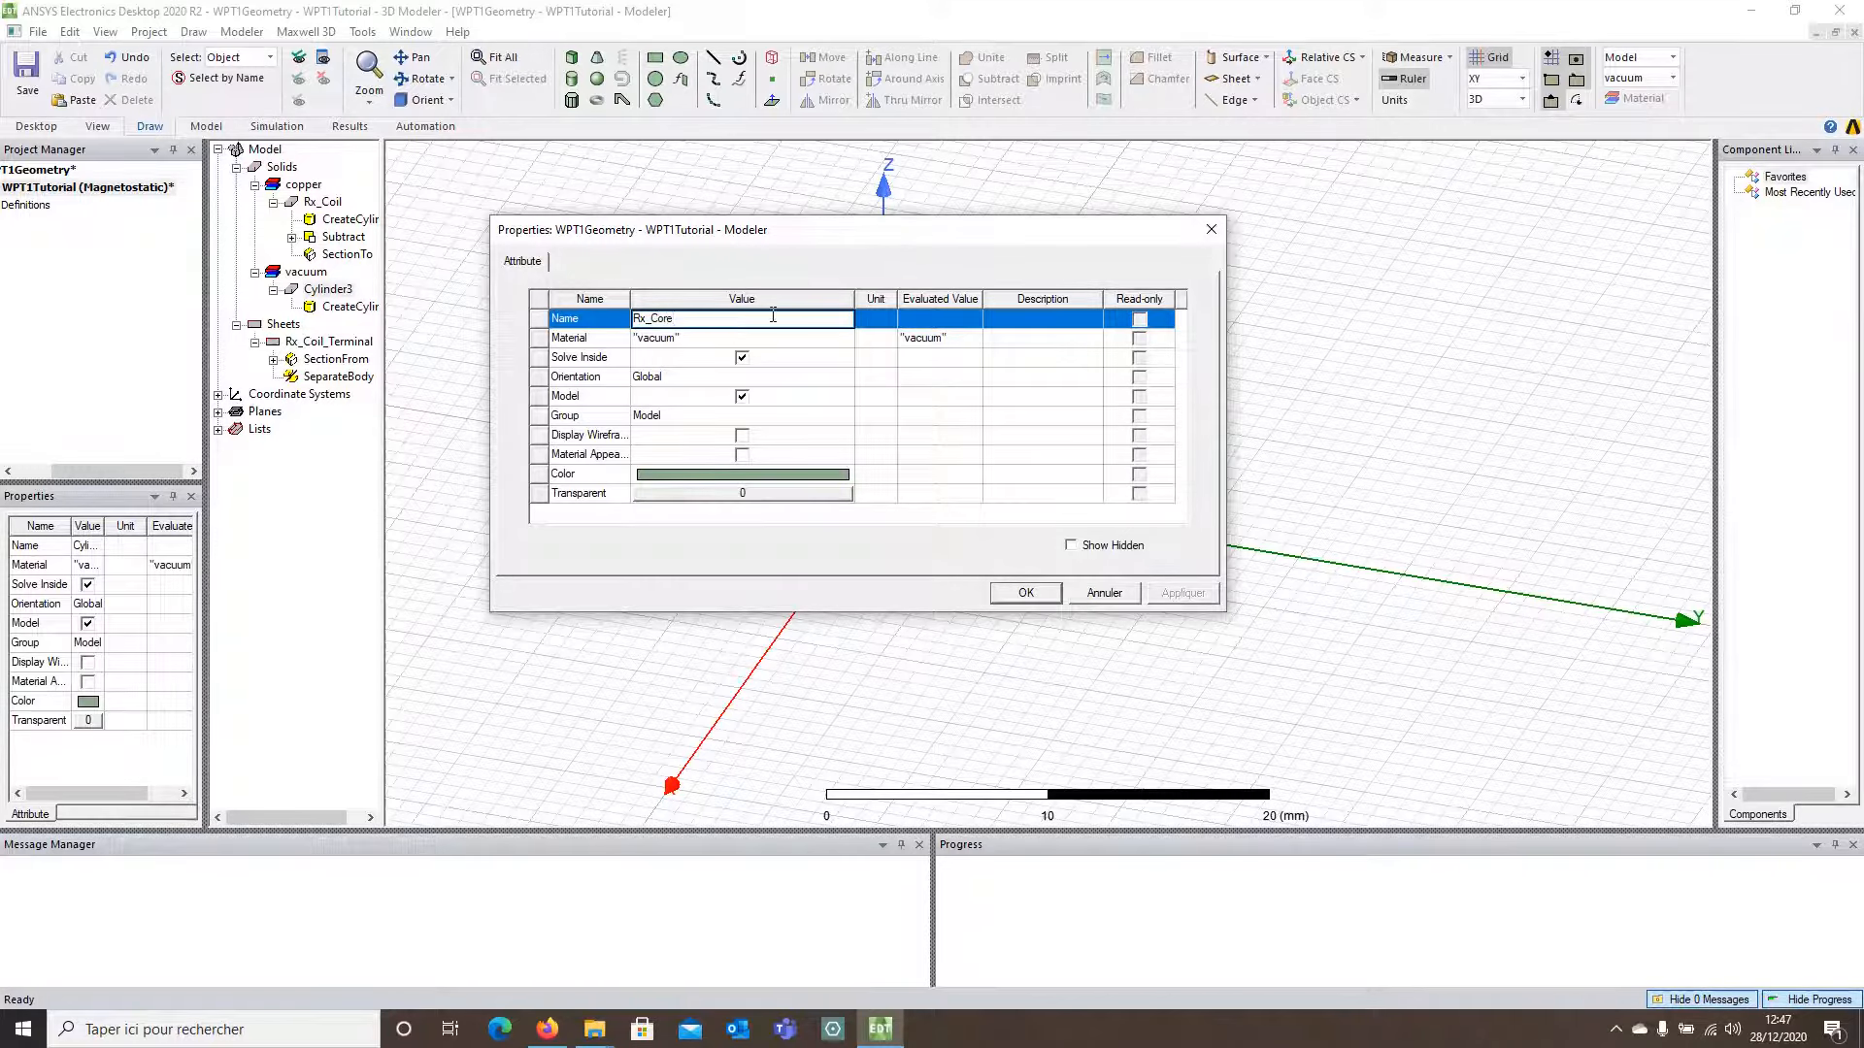
Step: Assign ferrite as the material of Rx_Core and enable its material appearance
click(773, 341)
click(776, 351)
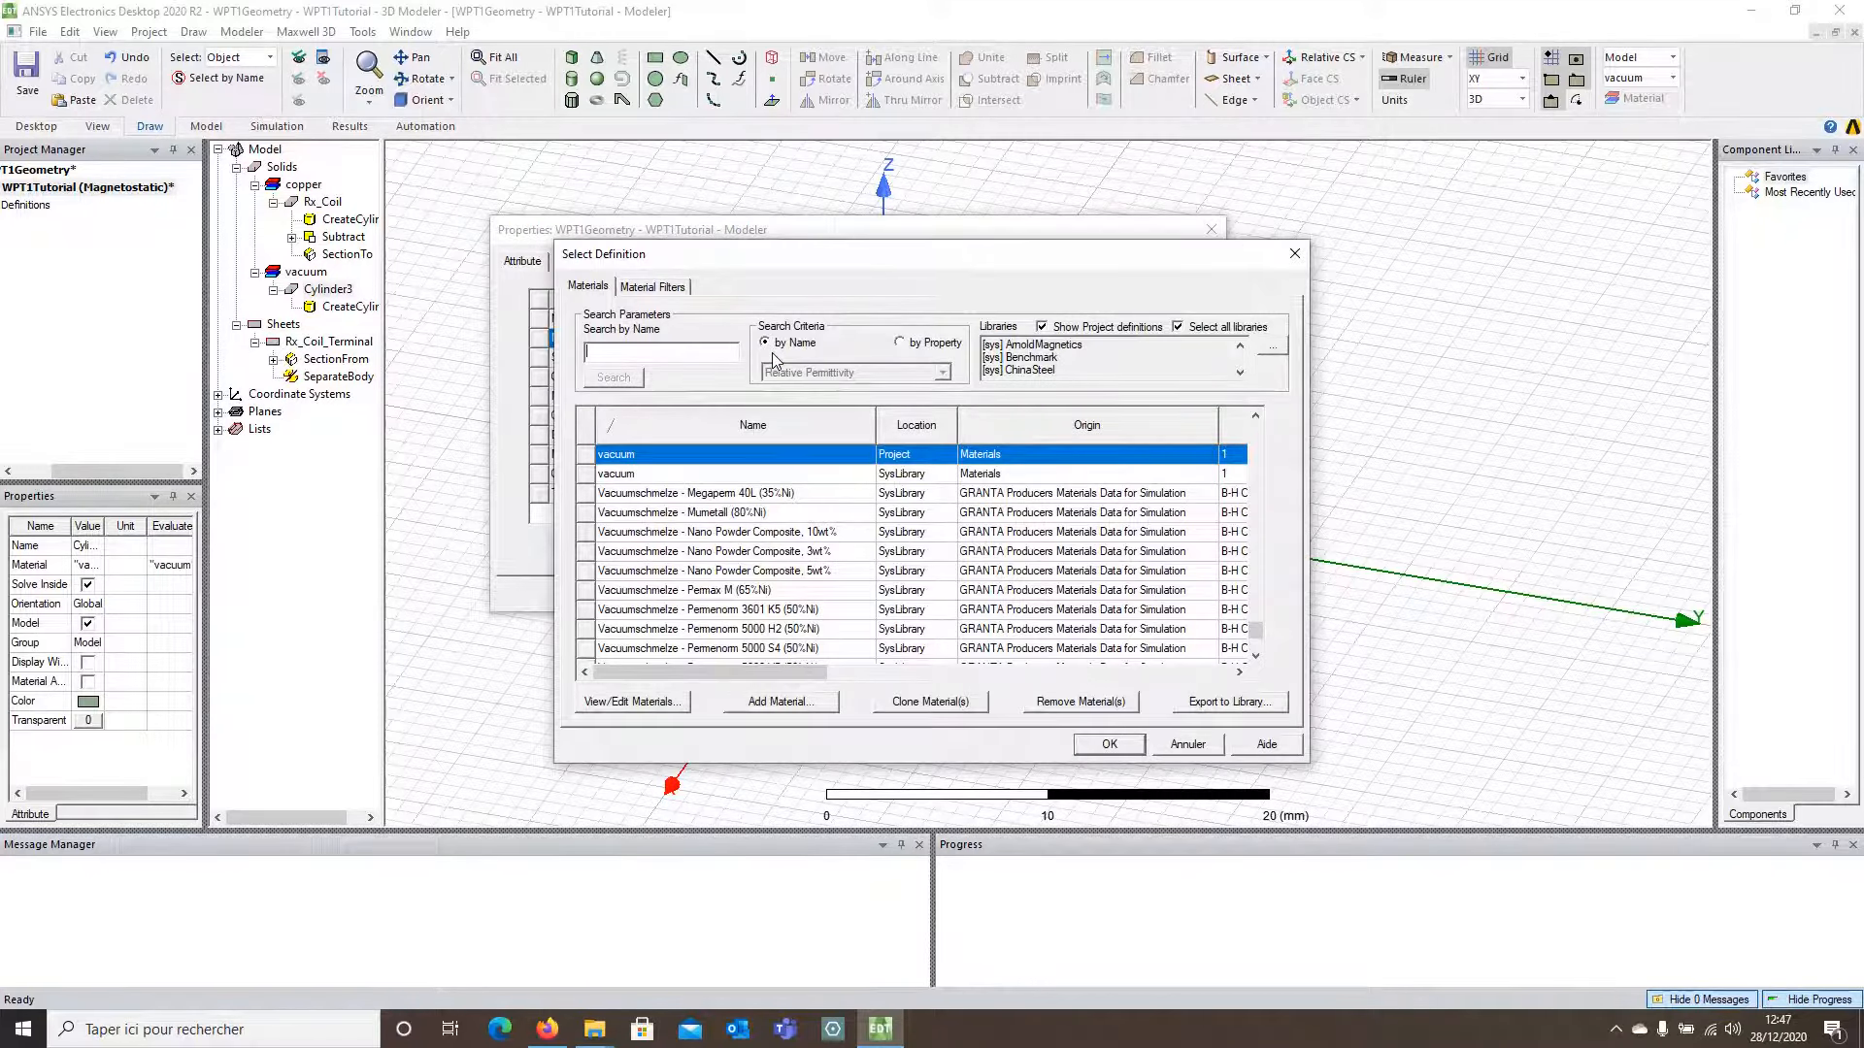
text(ferrite)
click(1110, 745)
click(733, 454)
click(1104, 593)
click(554, 571)
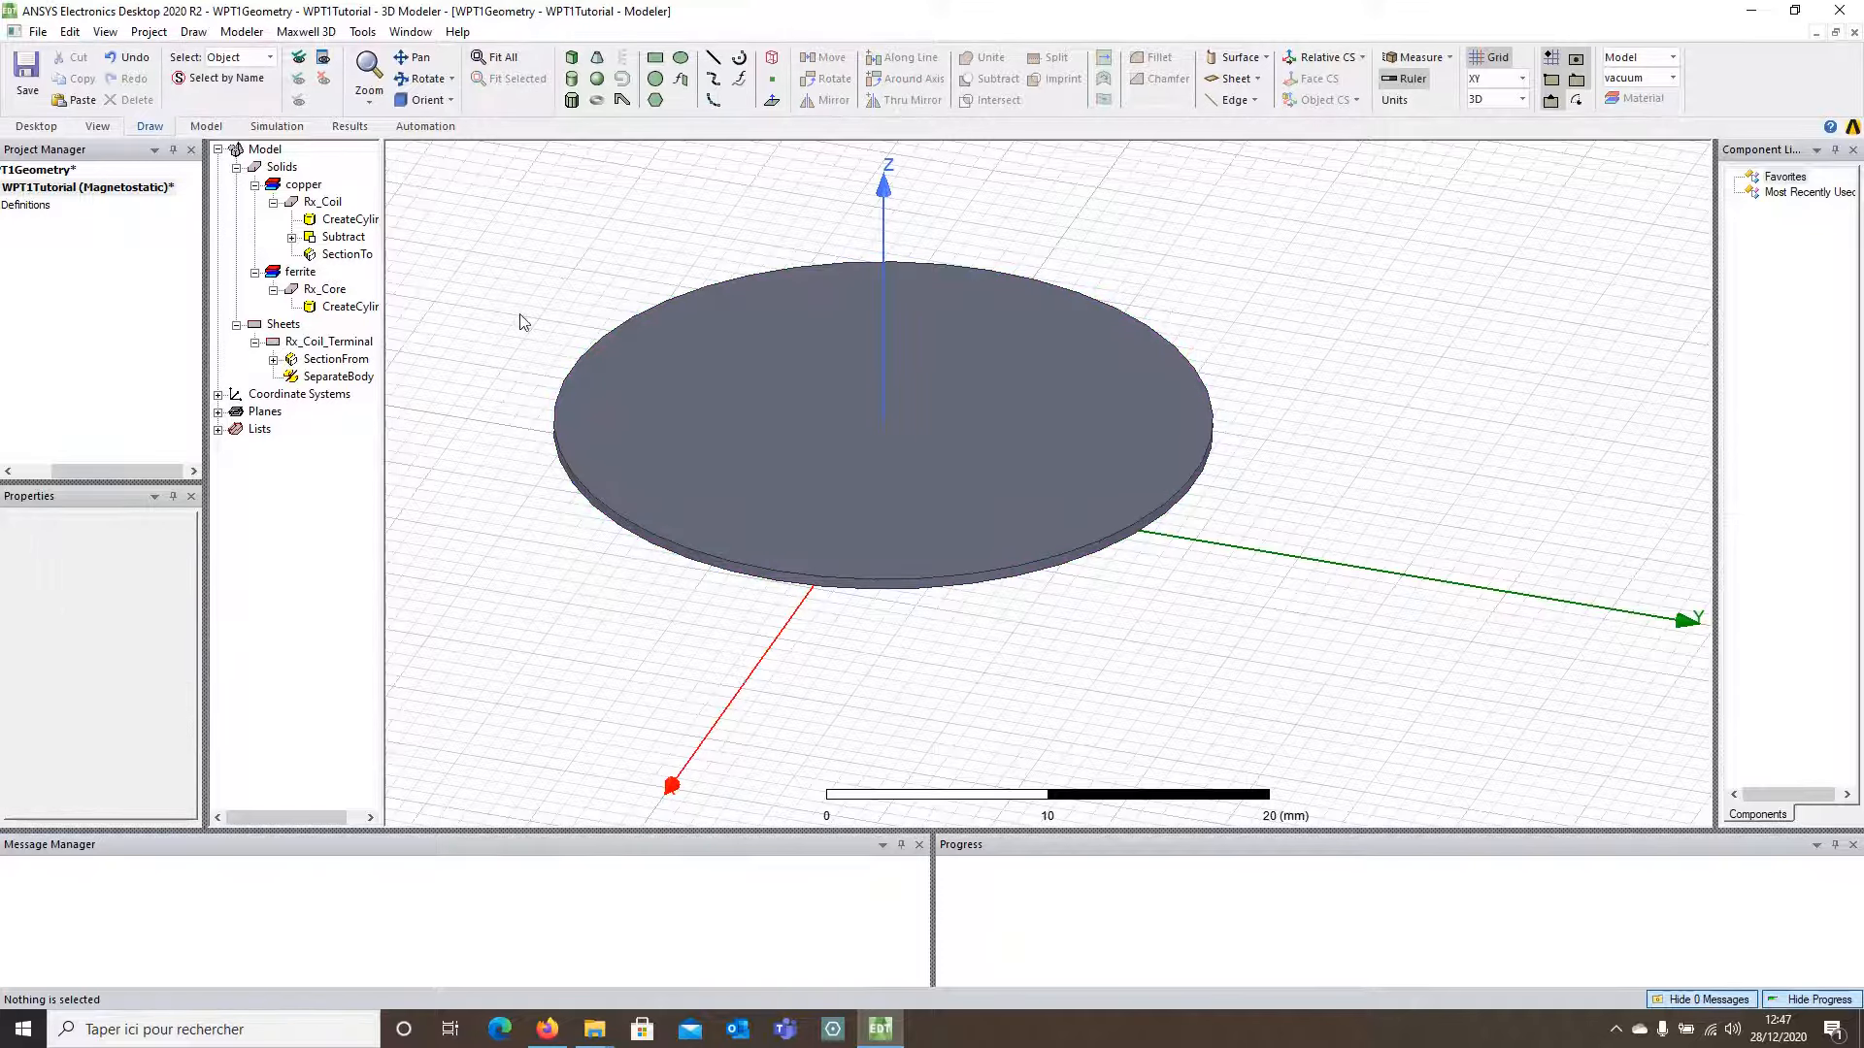
Step: Draw a flat rectangular box freehand around the coil and core, extending upward from the XY plane
click(571, 58)
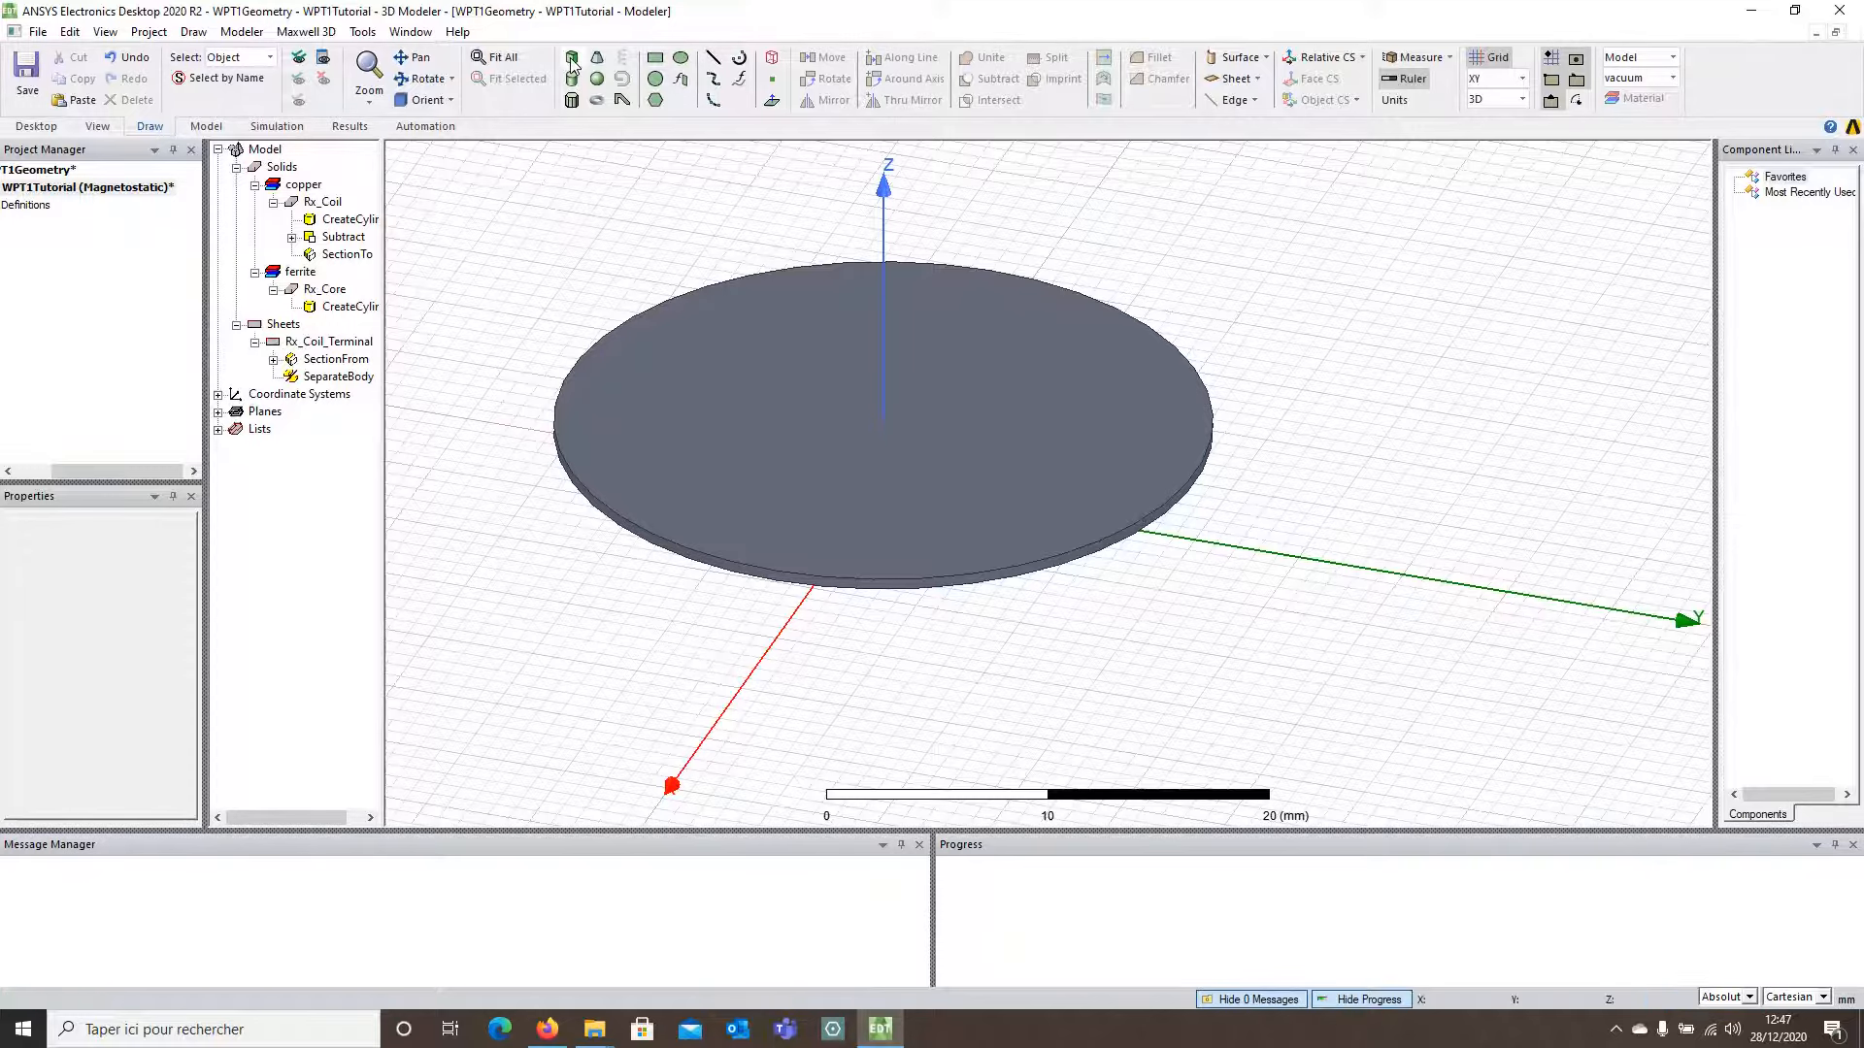
click(609, 286)
click(1200, 663)
click(1194, 608)
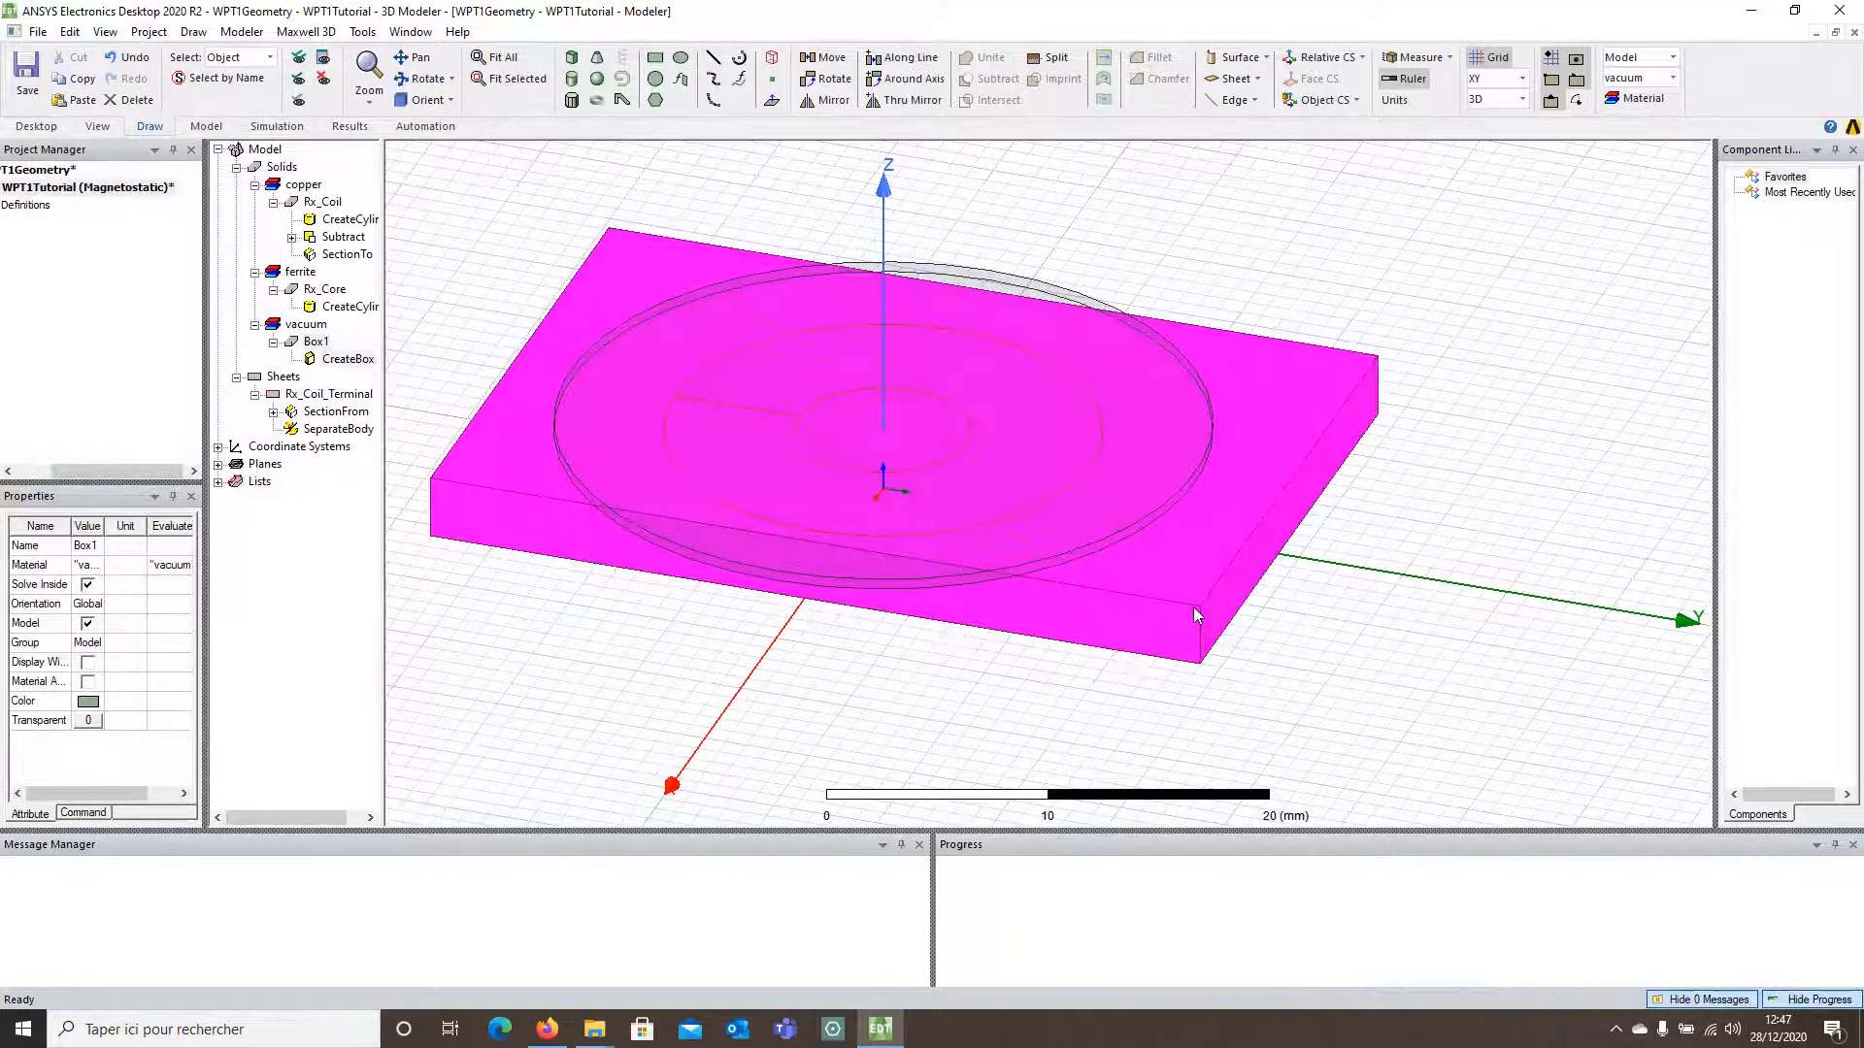
Step: Set the position of the new box Box1 to -20 mm, -20 mm, Gap+1mm
click(360, 363)
right_click(360, 363)
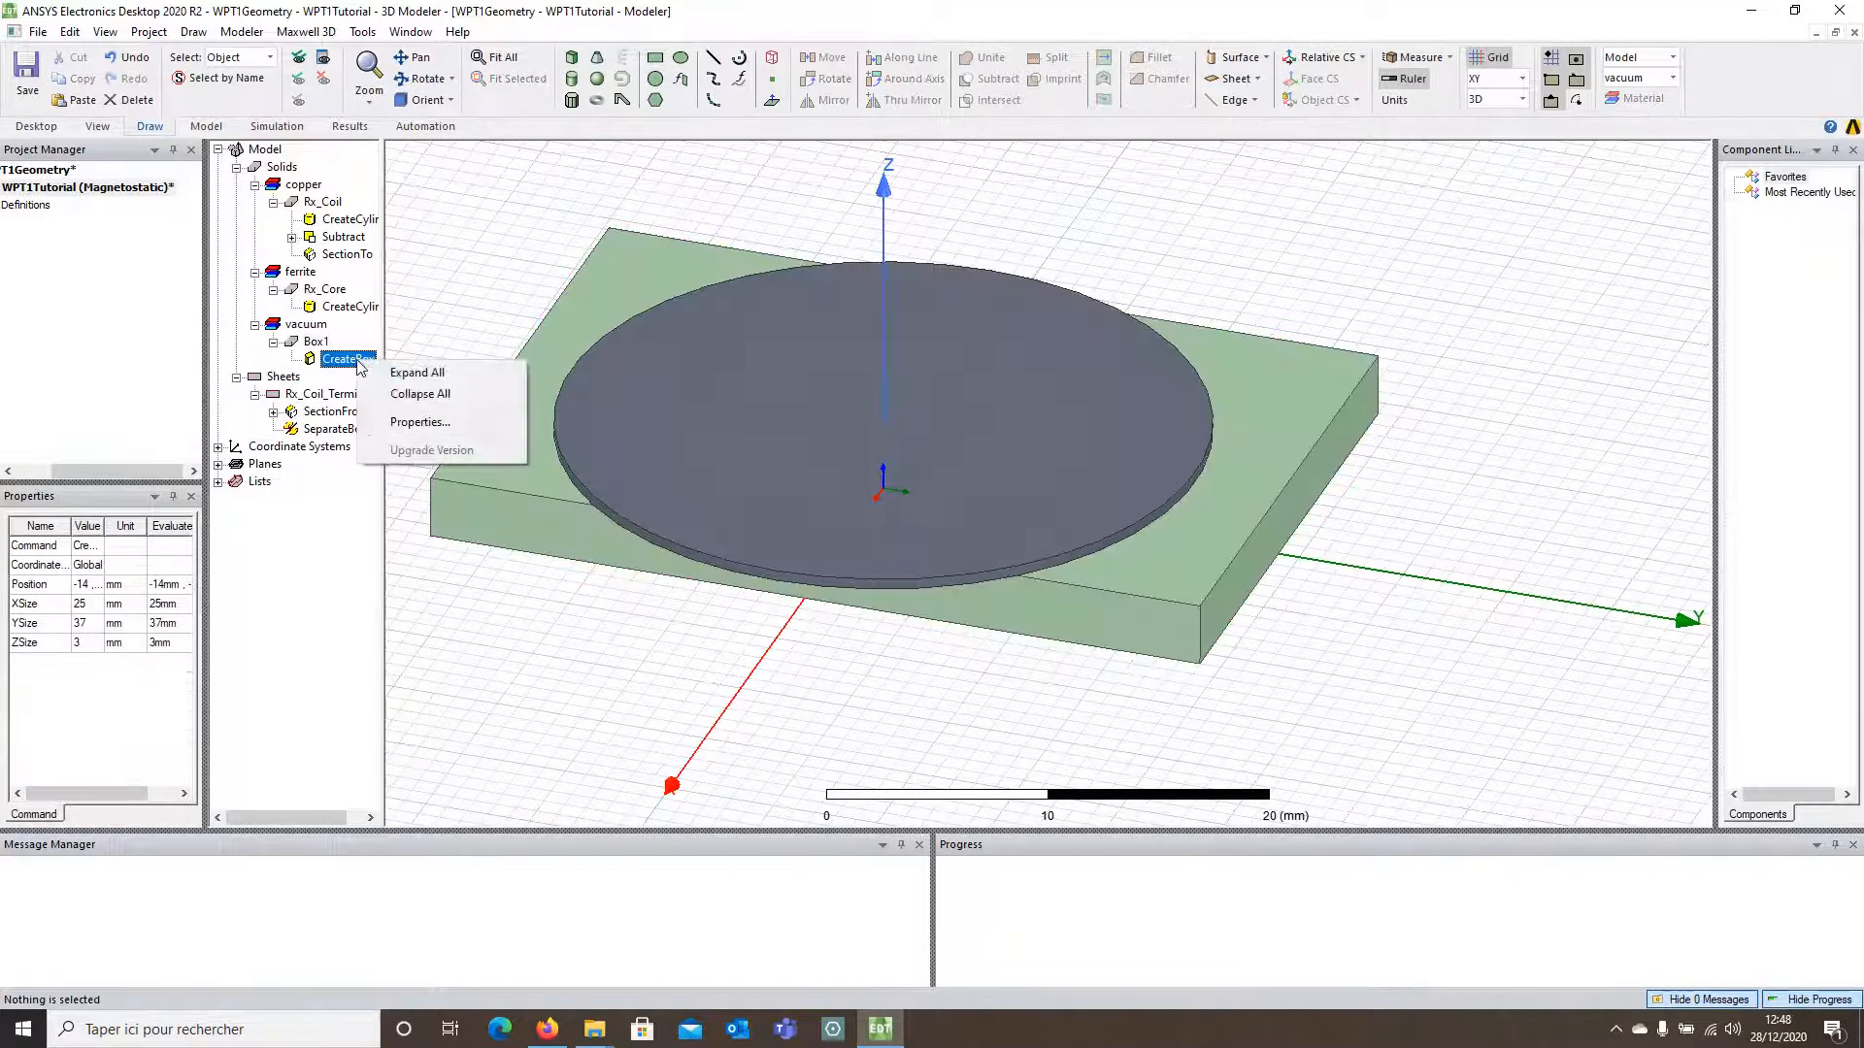
click(432, 427)
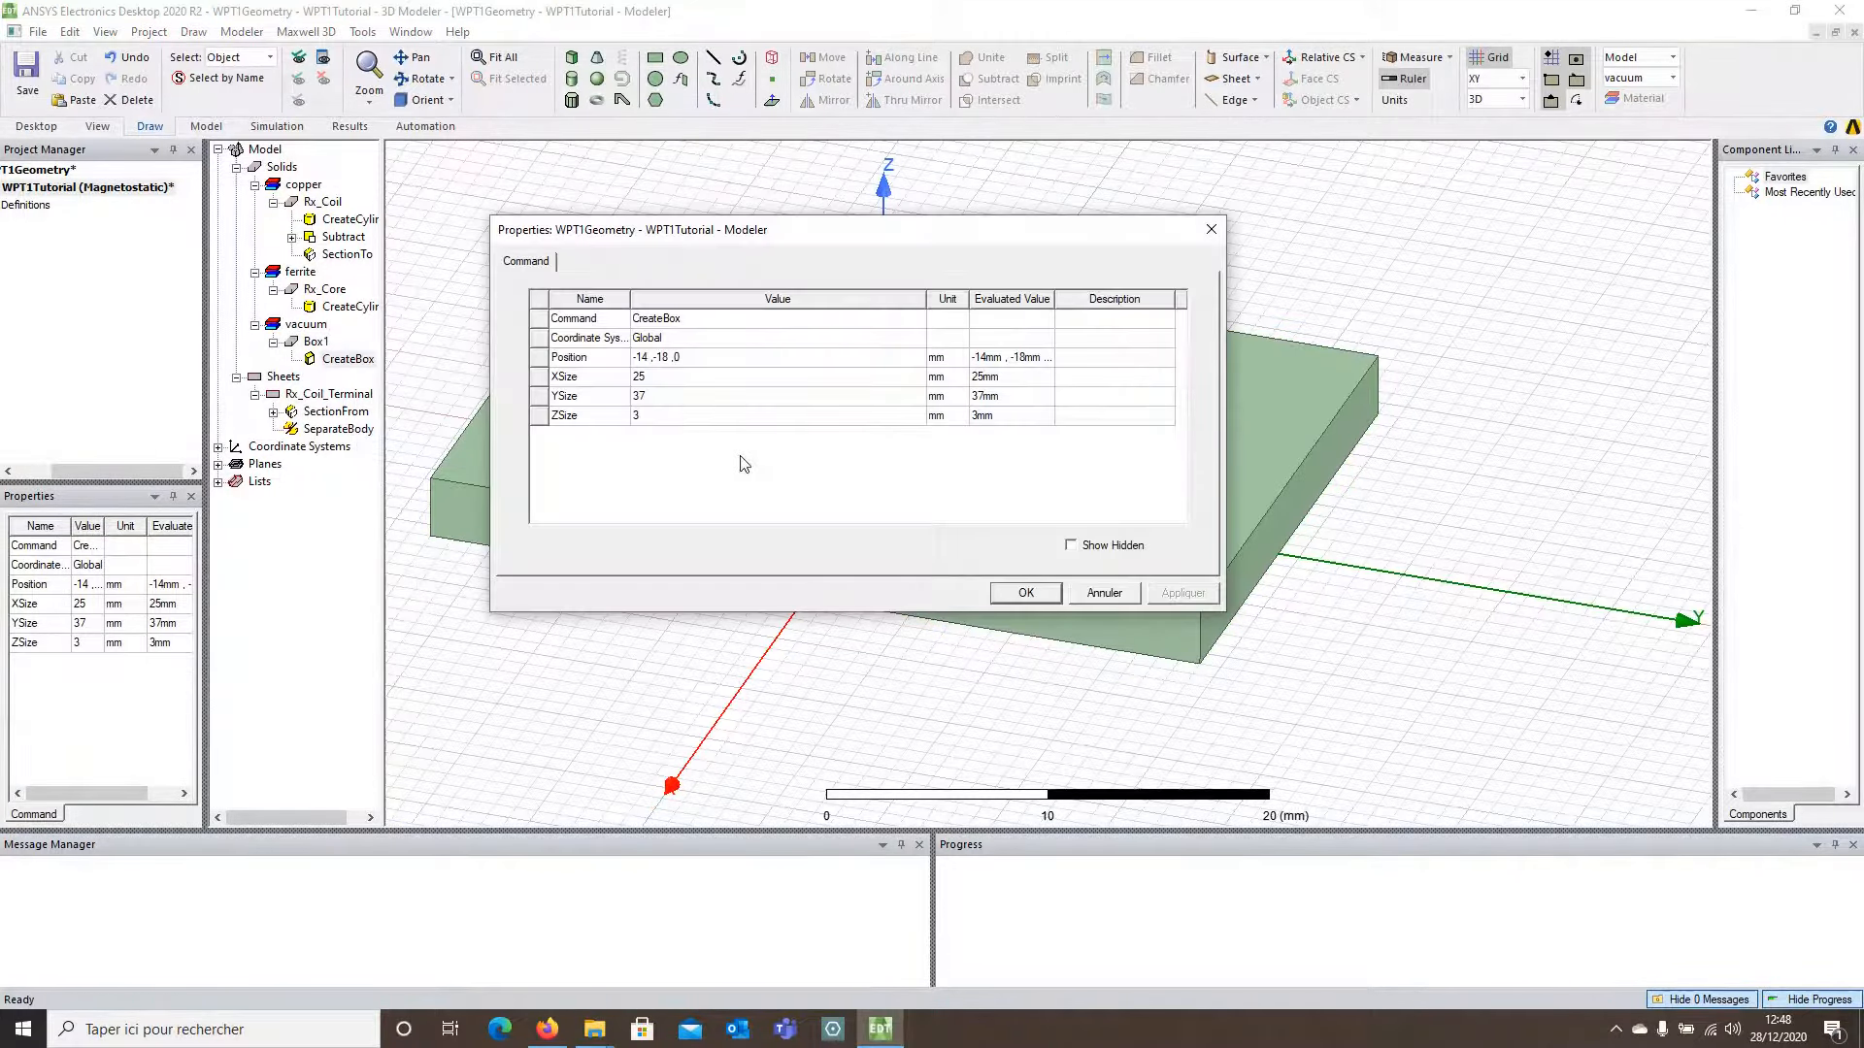
click(717, 355)
text(-20)
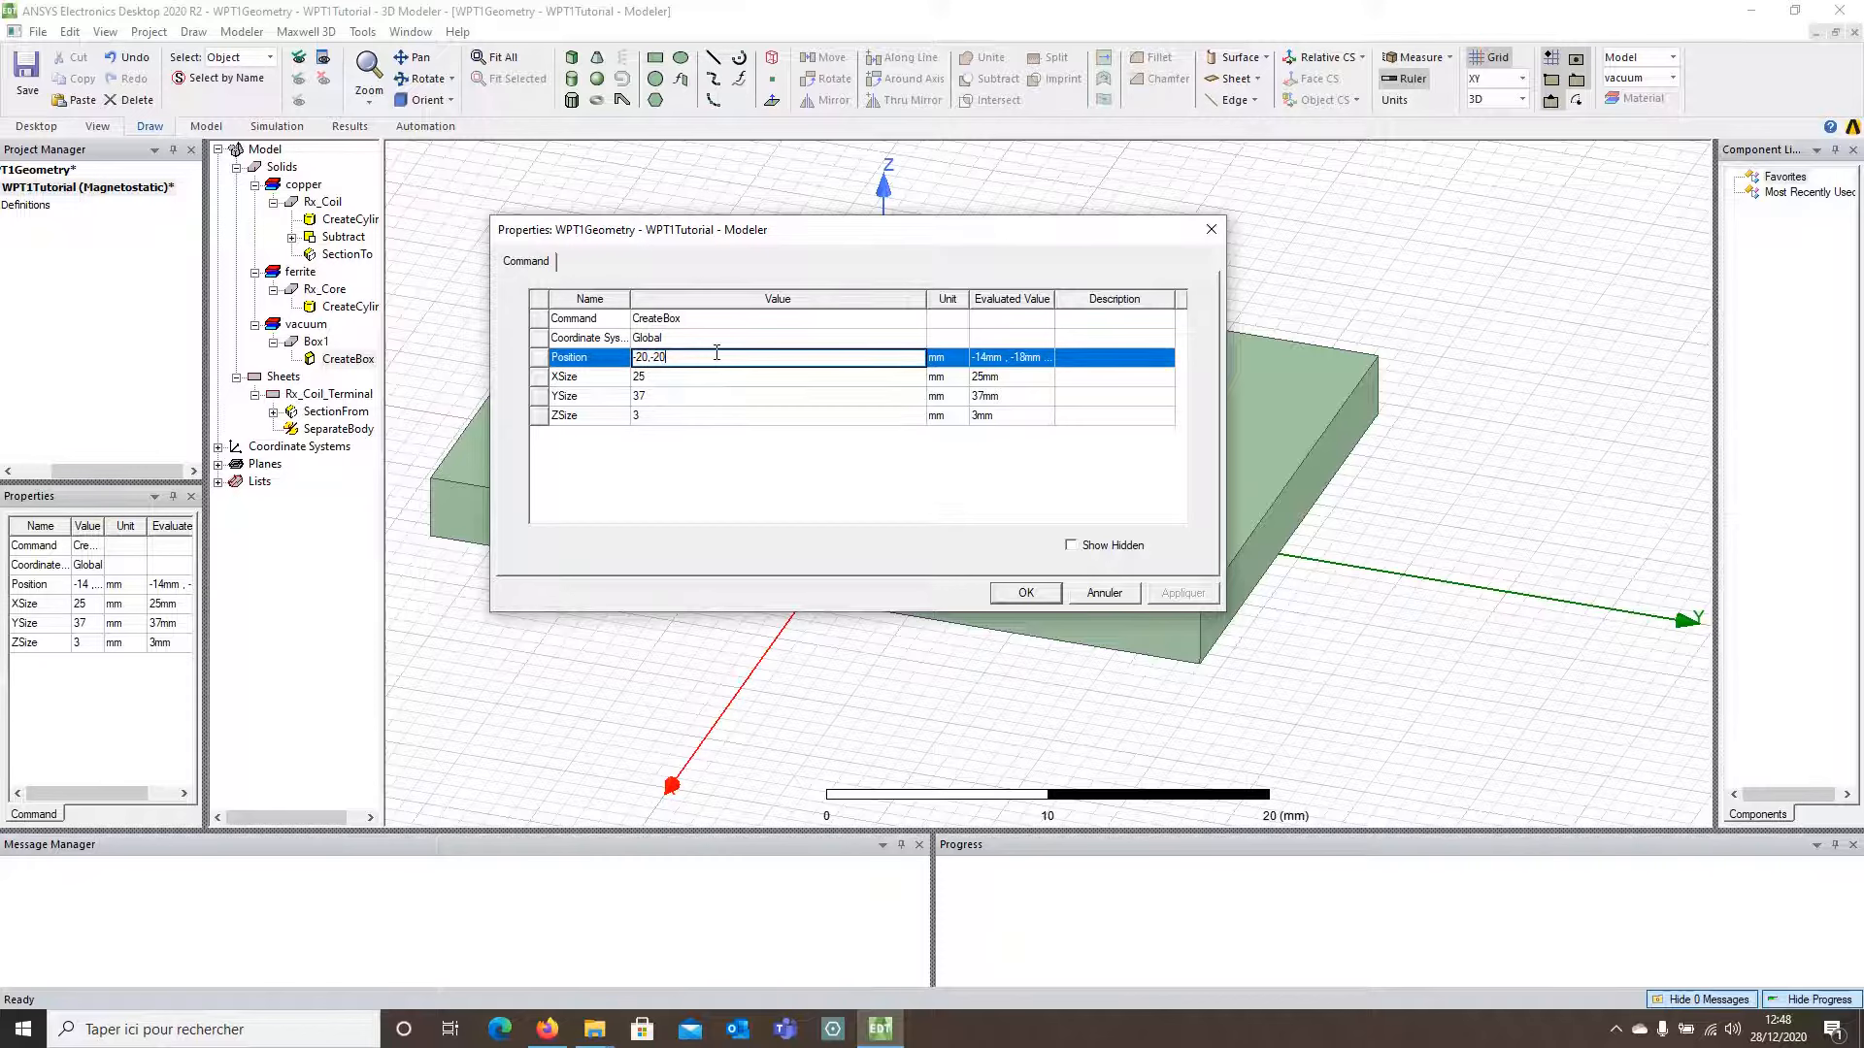
text(mm ,-20mm ,Gap)
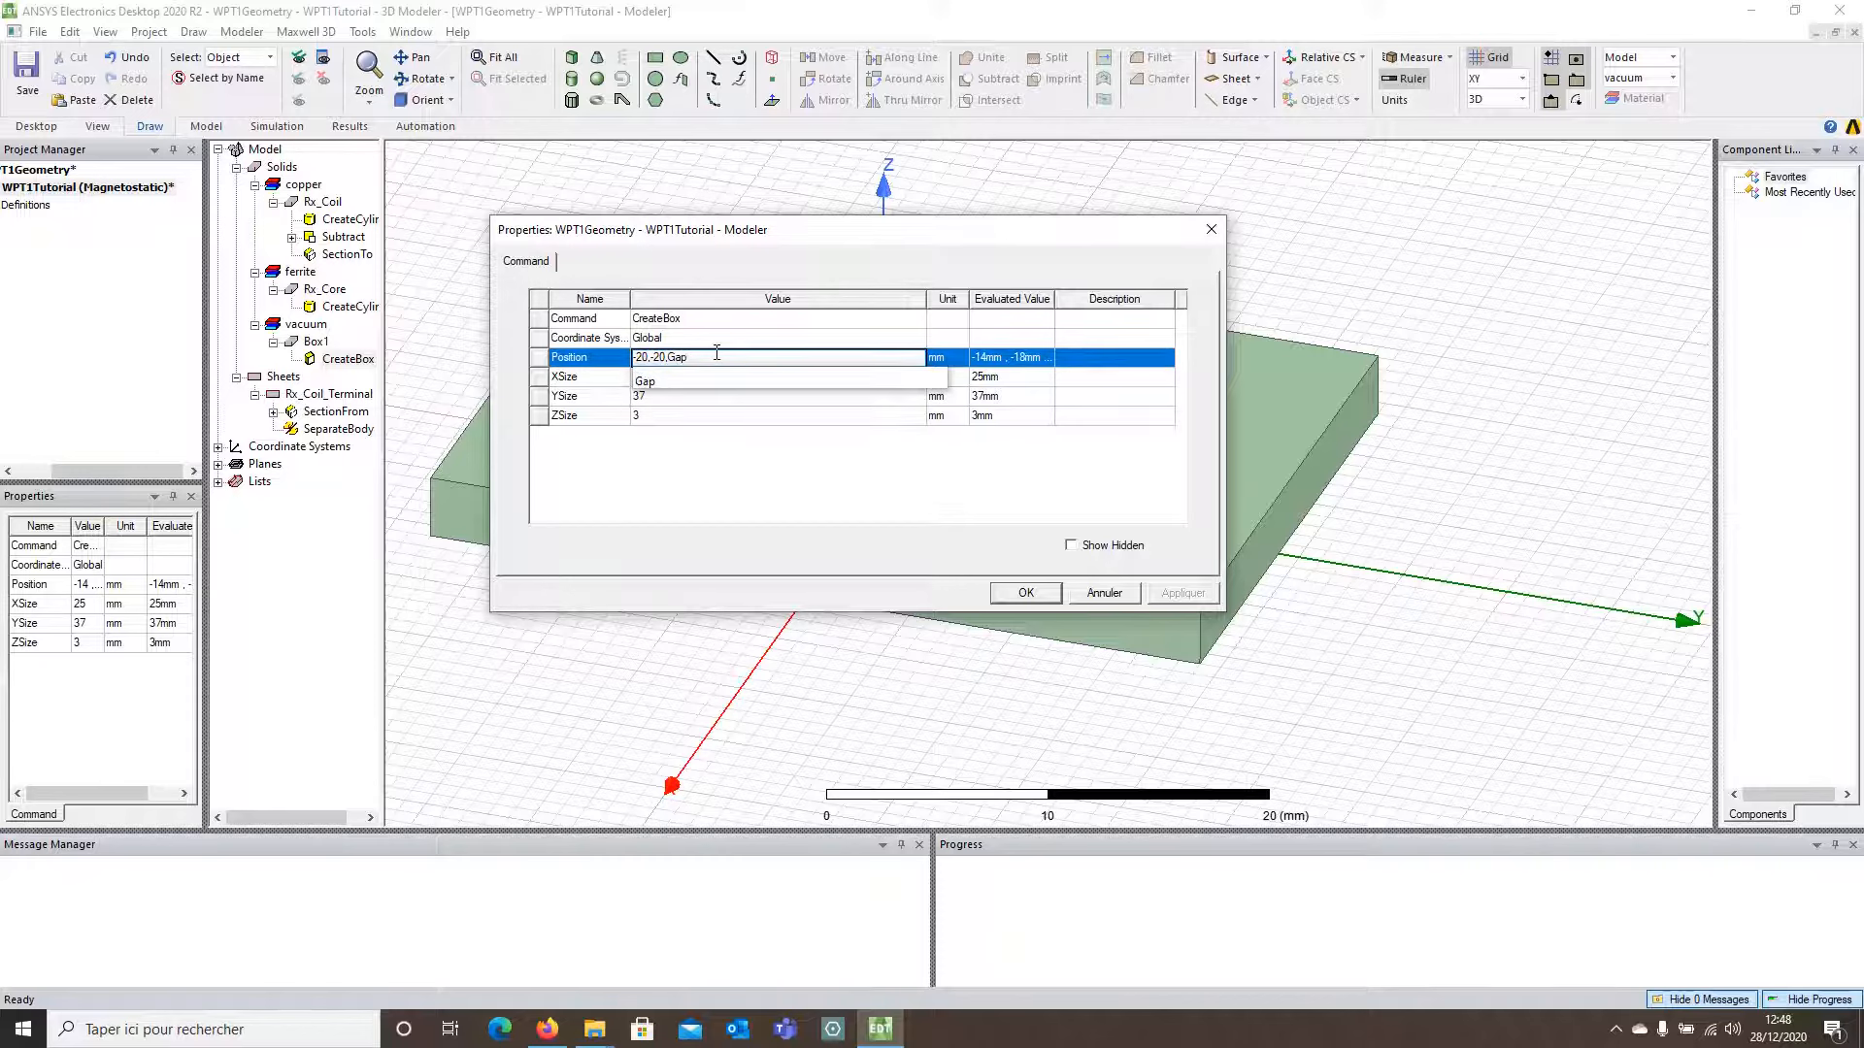
text(+)
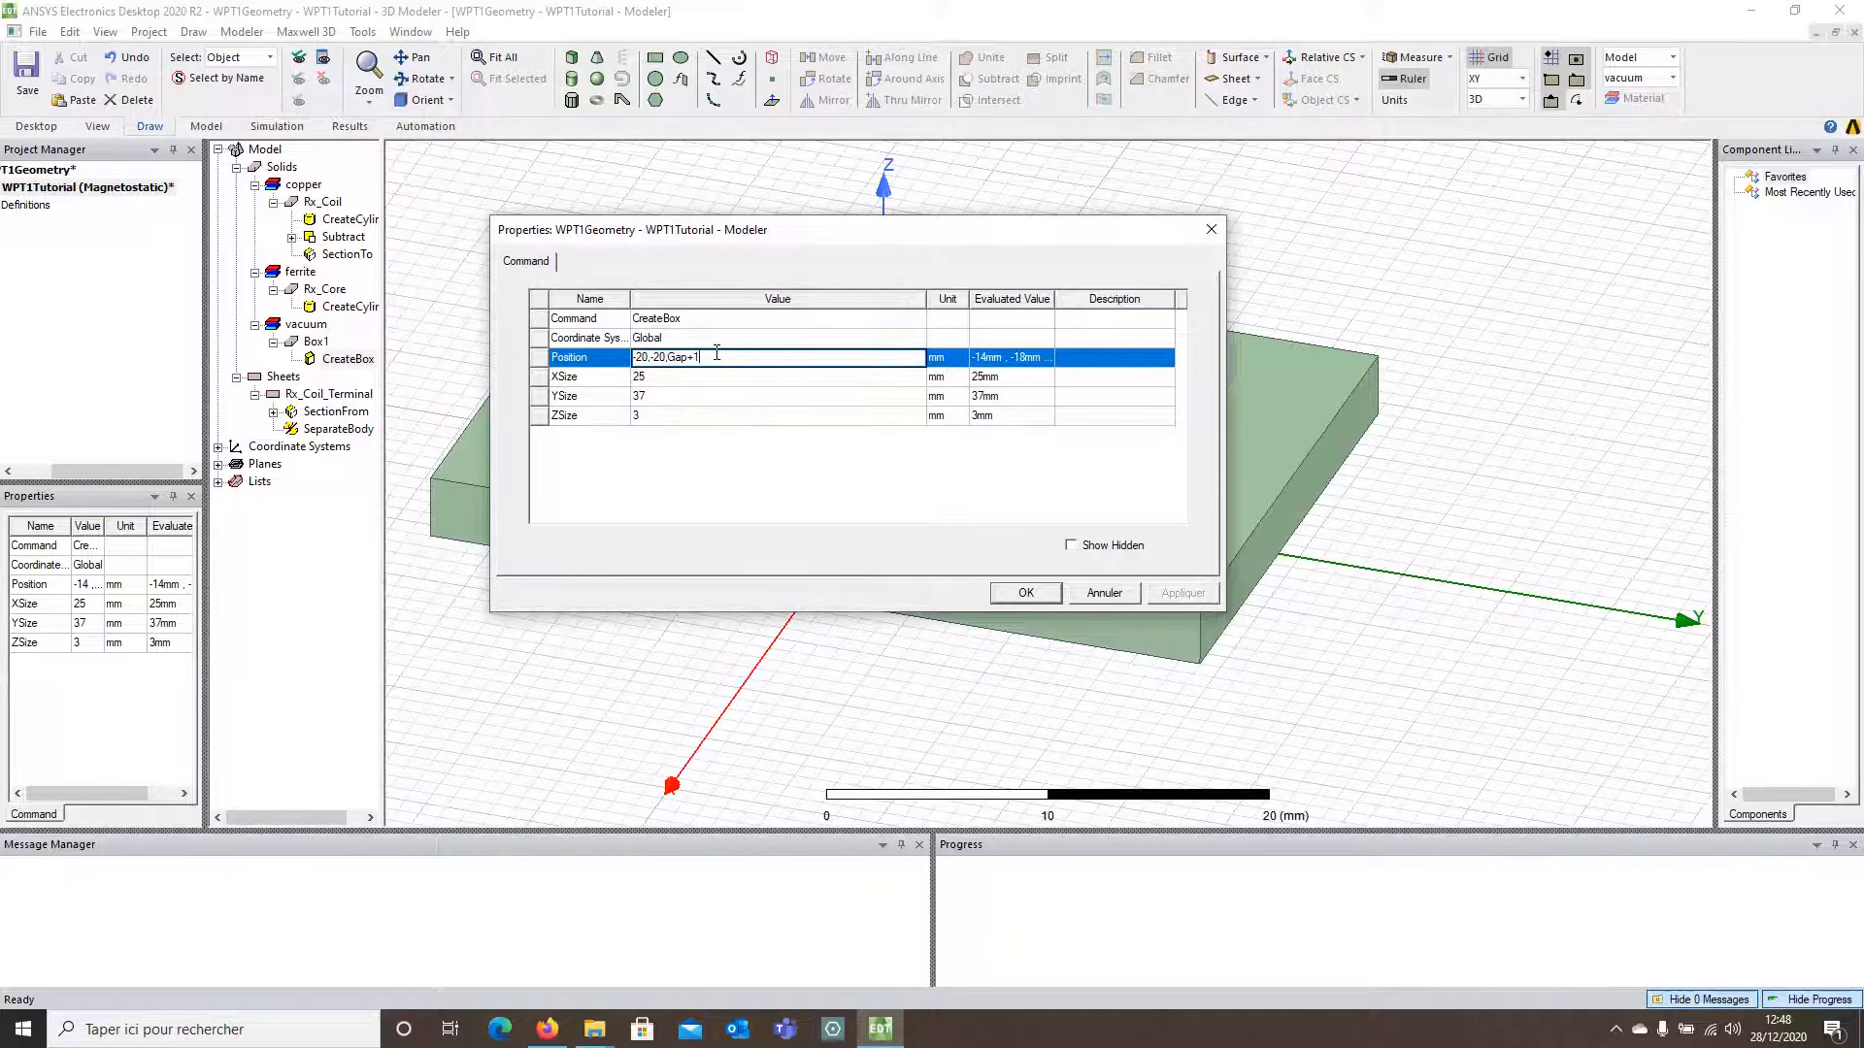
text(1mm)
Step: Set the box's X size to 40 mm, Y size to 40 mm and Z size to 0.5 mm
click(722, 386)
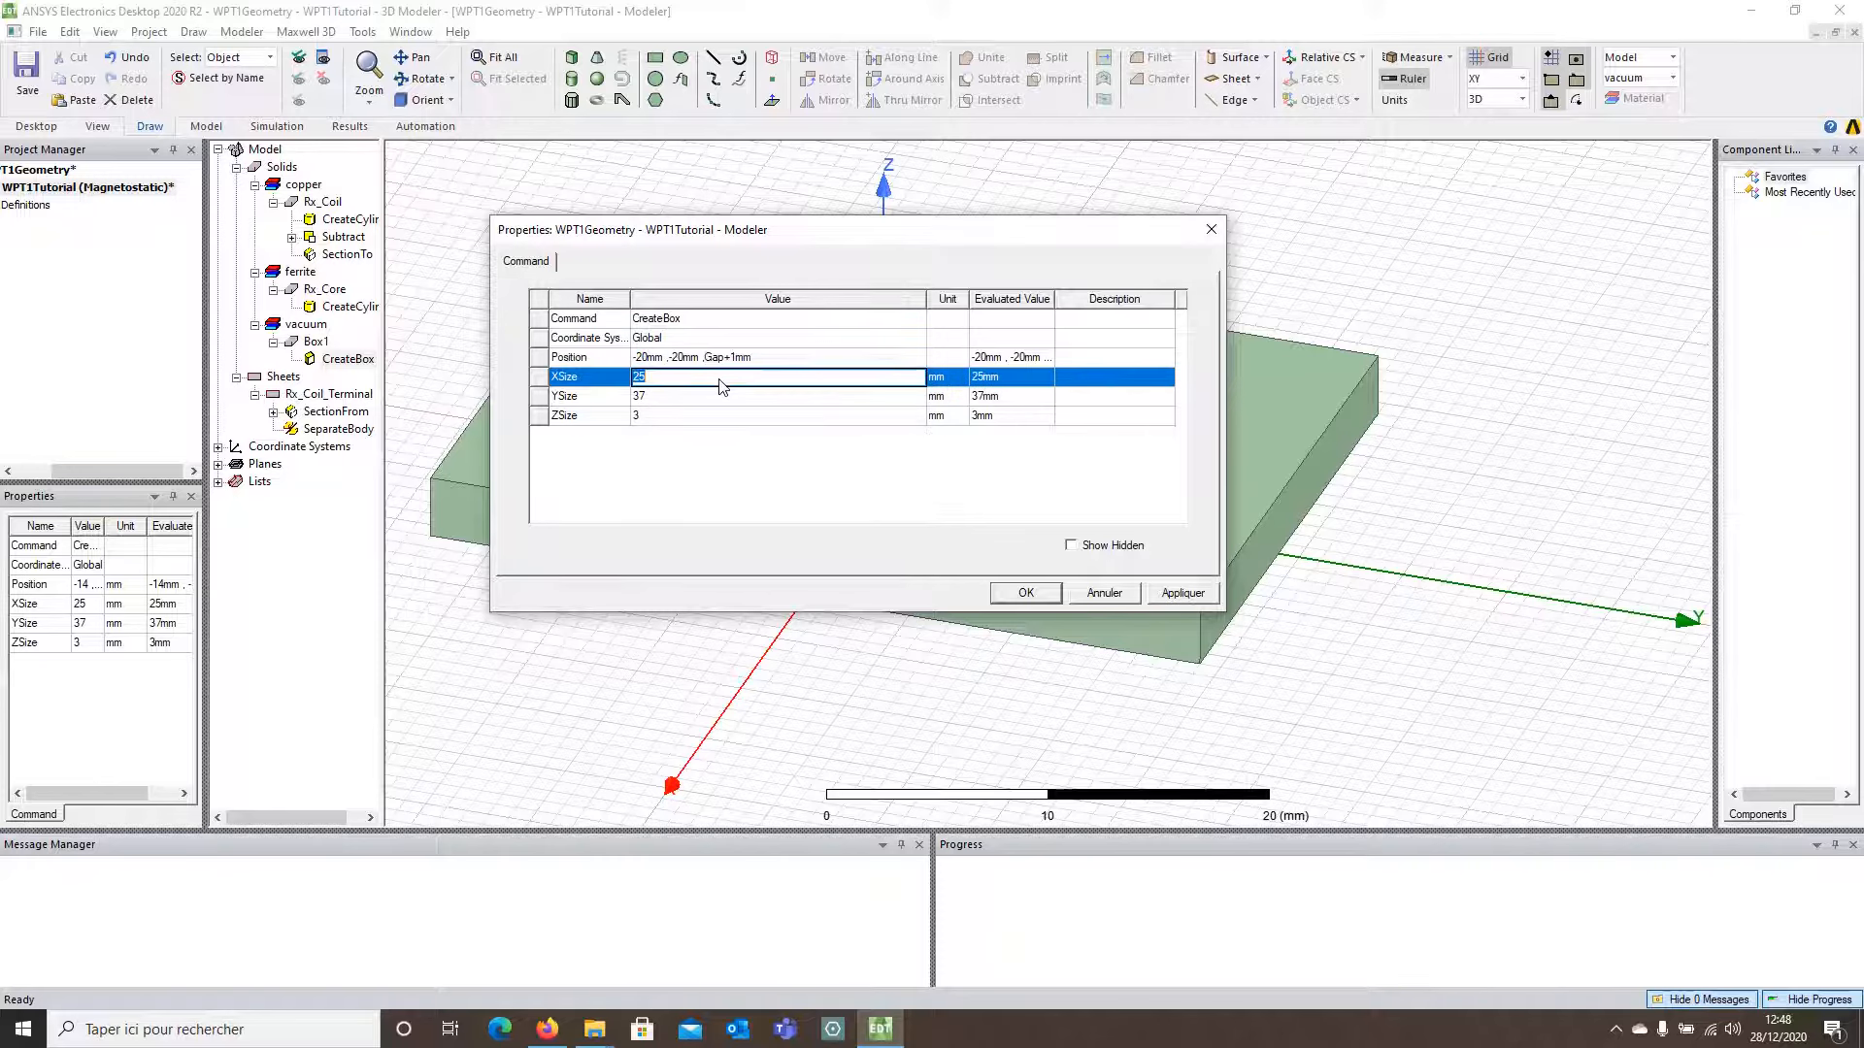
text(40)
click(719, 397)
text(40)
click(719, 416)
text(0.5)
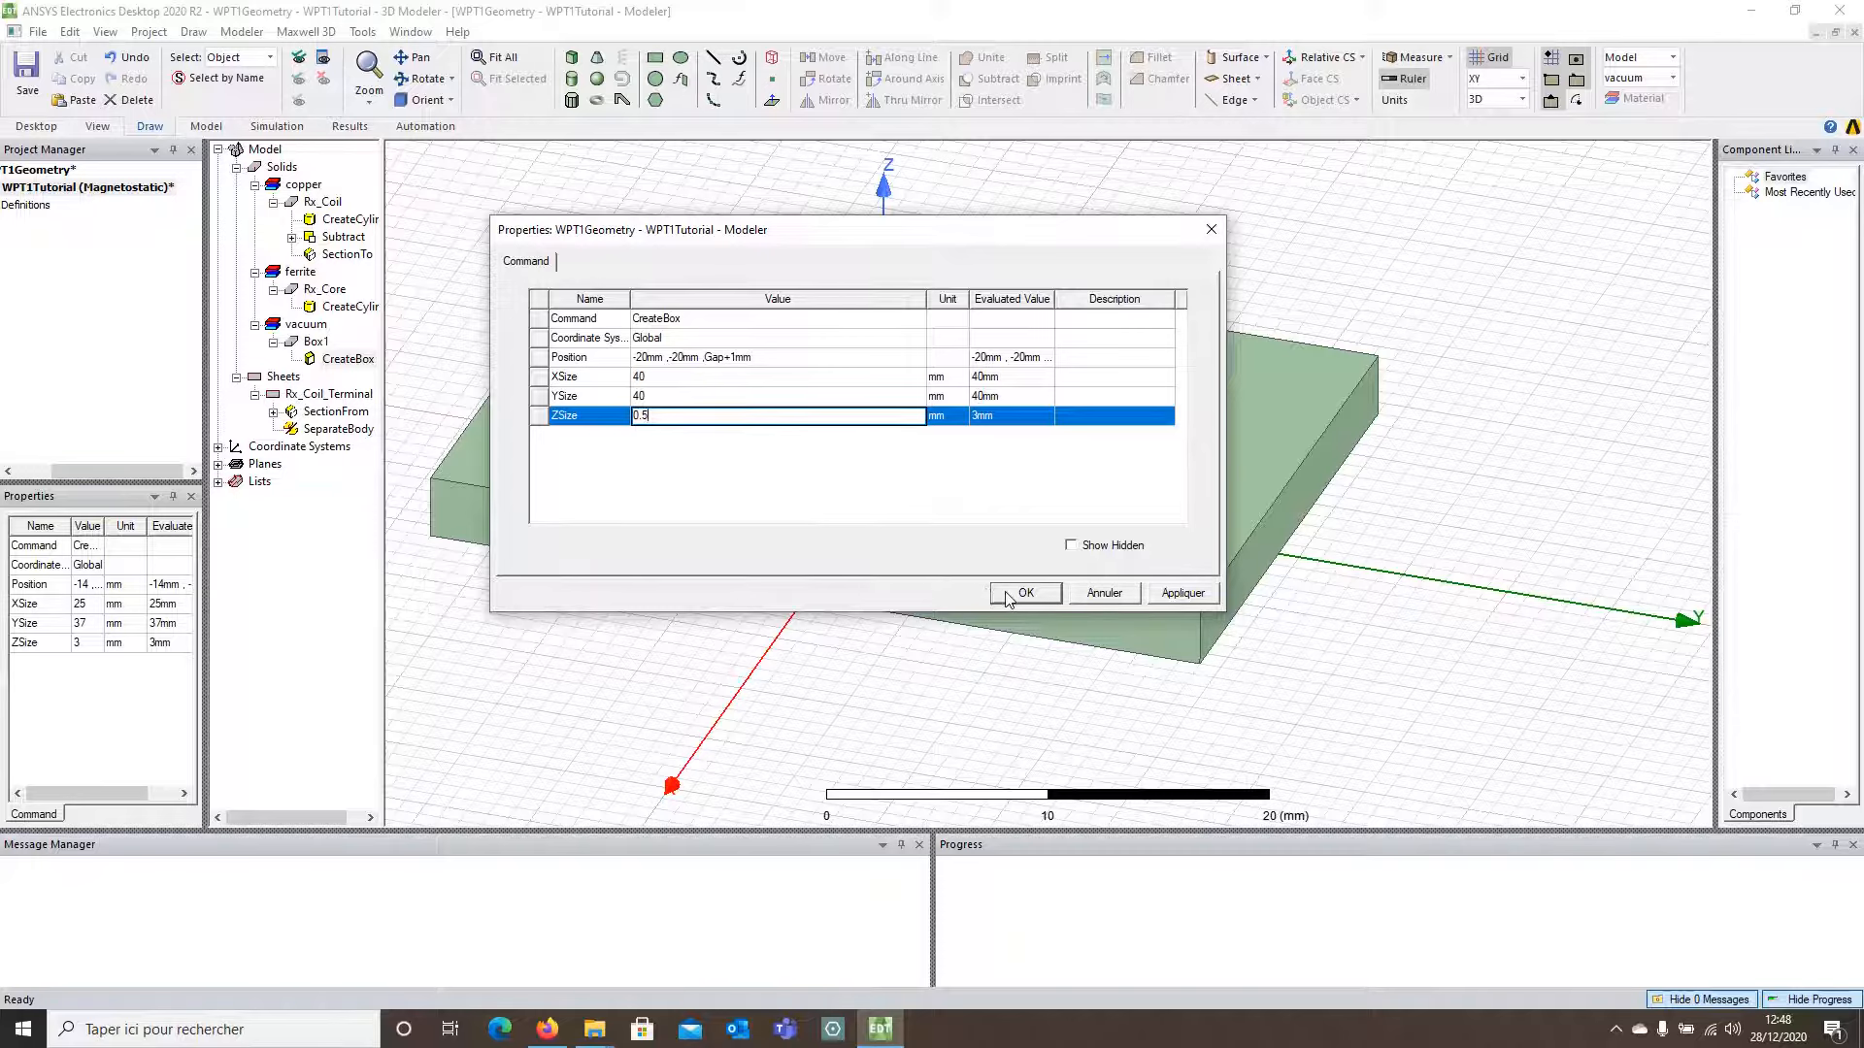
click(1005, 593)
click(897, 689)
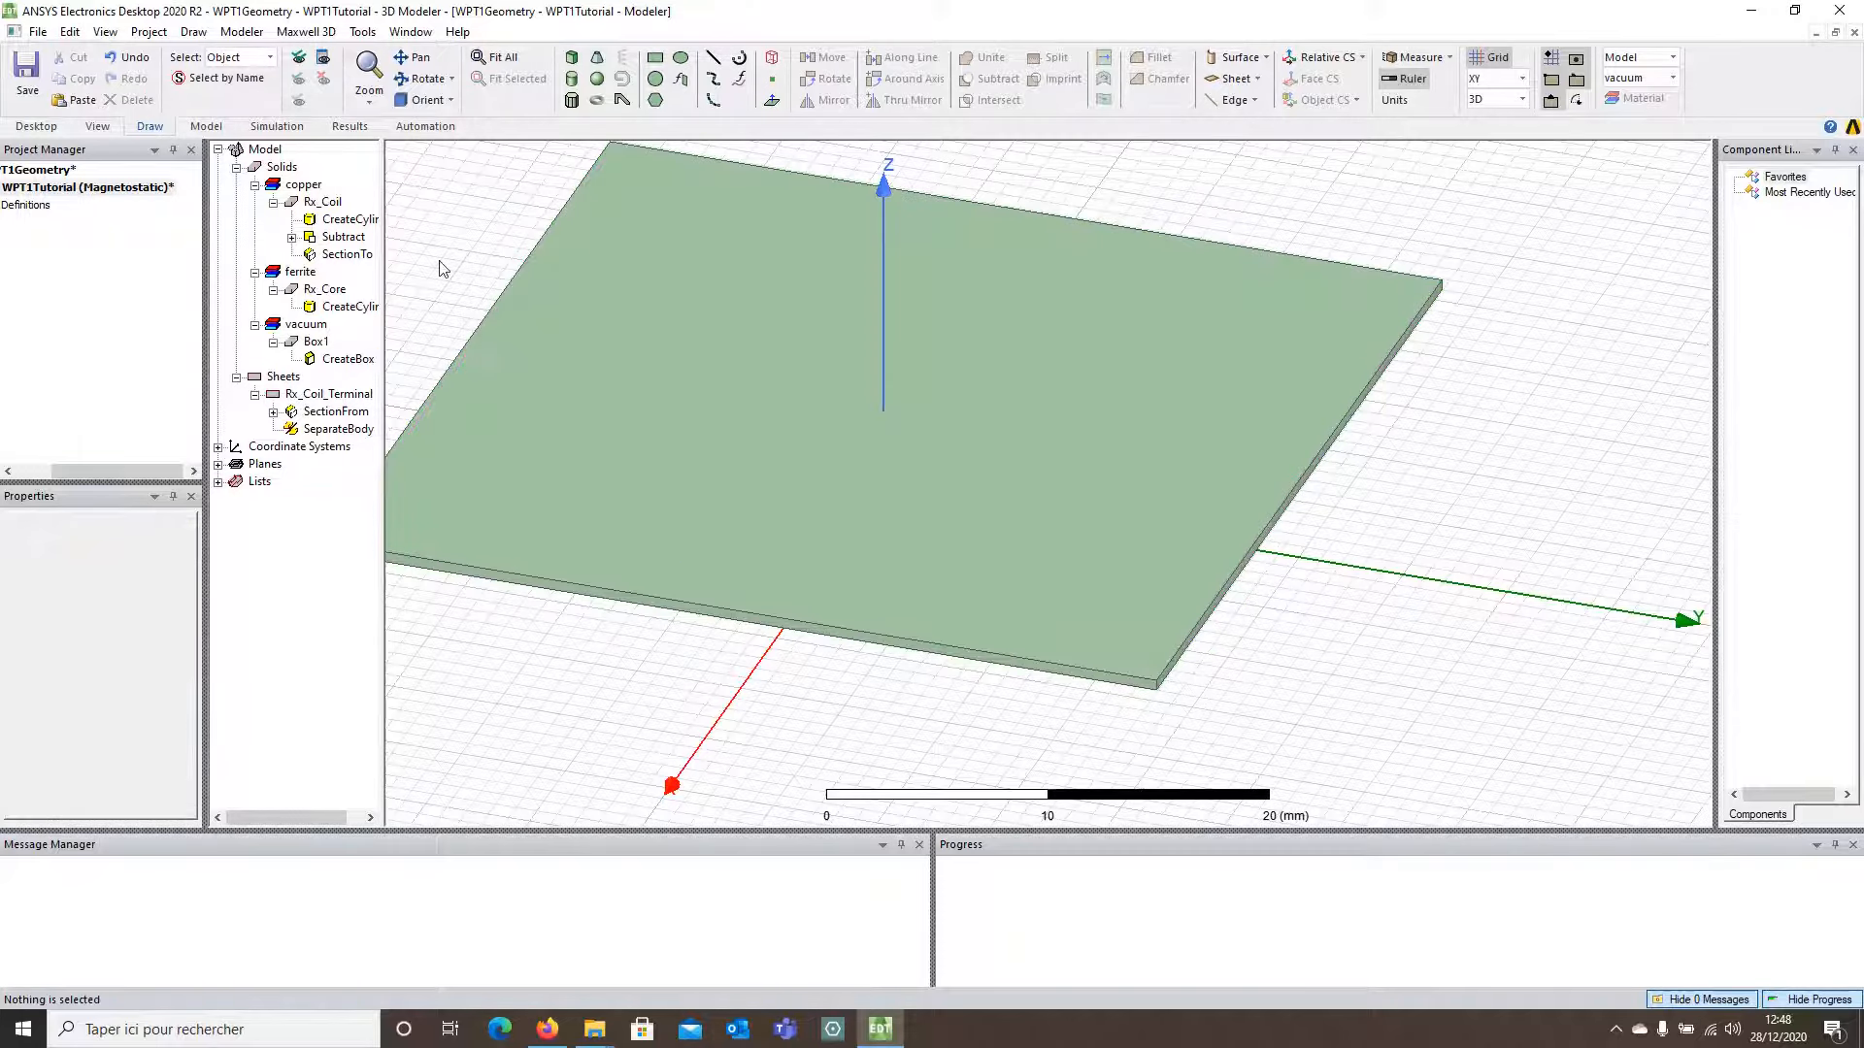
Step: Open the attributes of Box1 and rename the object as Rx_Sheild
scroll(980, 403, down, 2)
scroll(726, 206, up, 2)
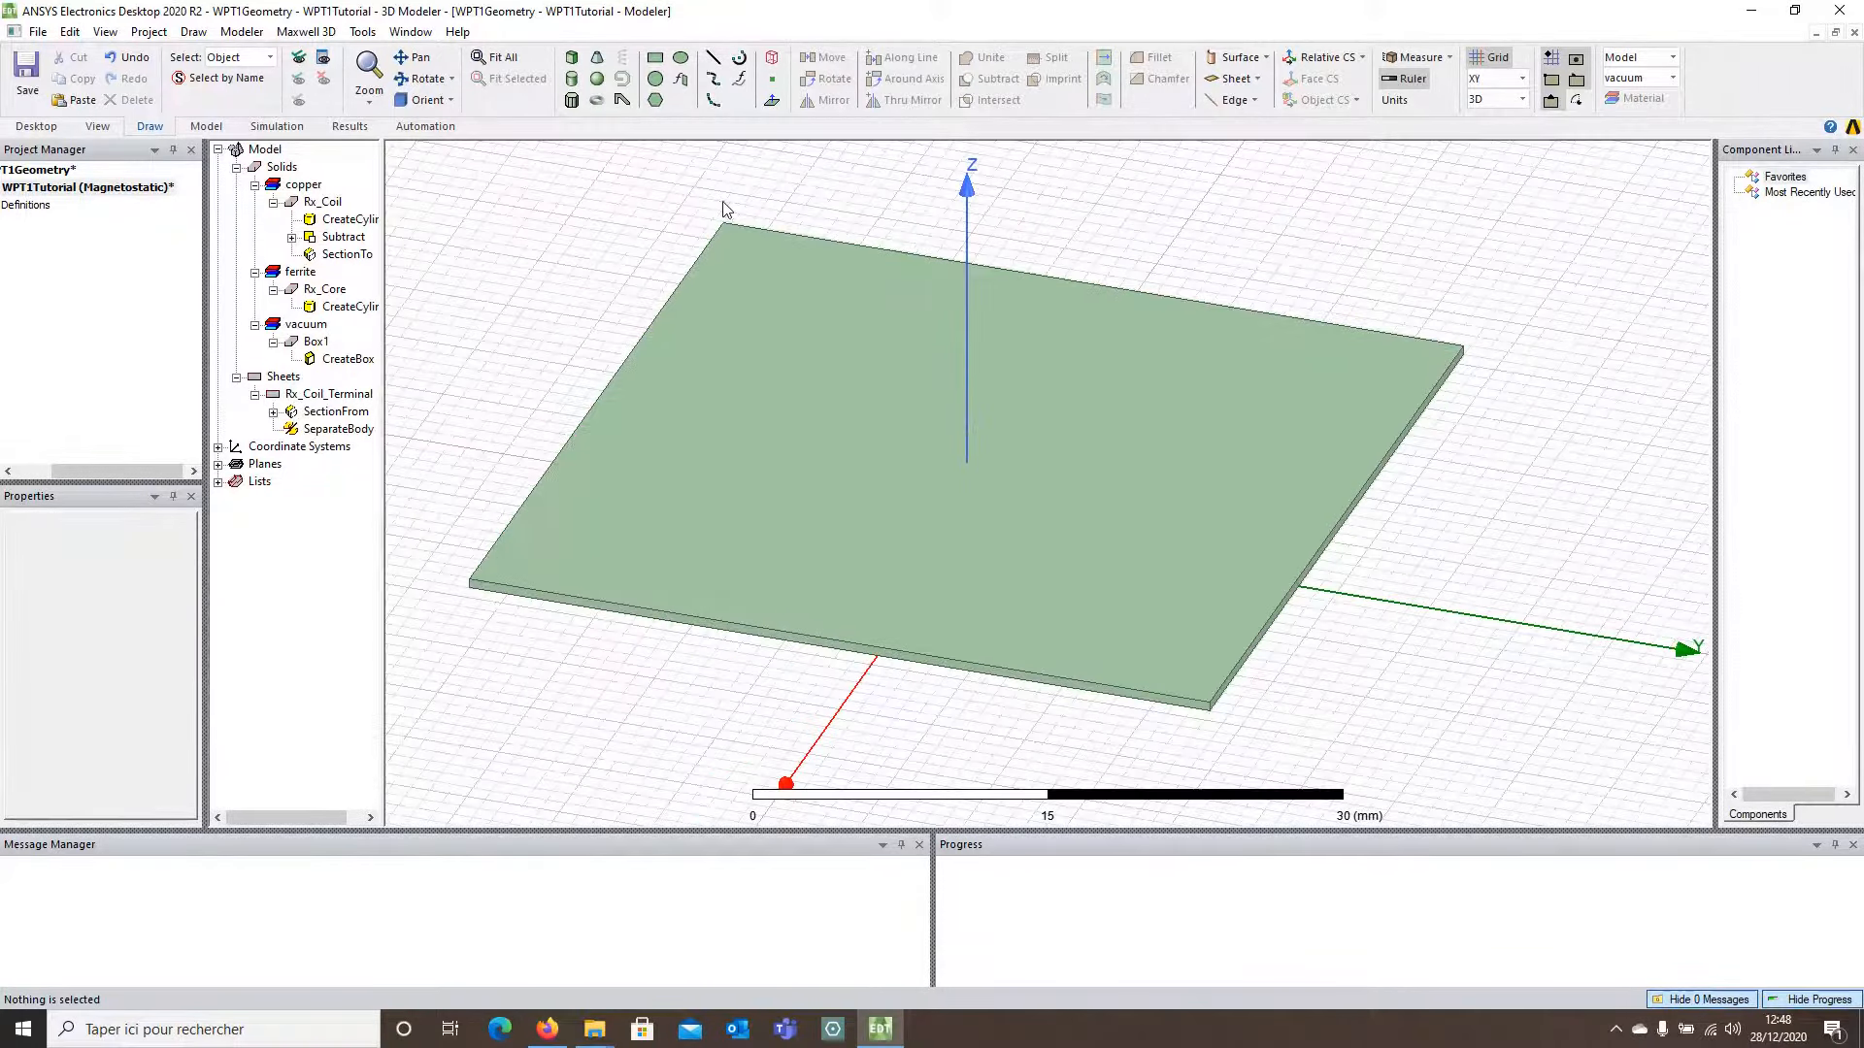
double_click(317, 342)
click(725, 318)
key(BackSpace)
text(Rx_)
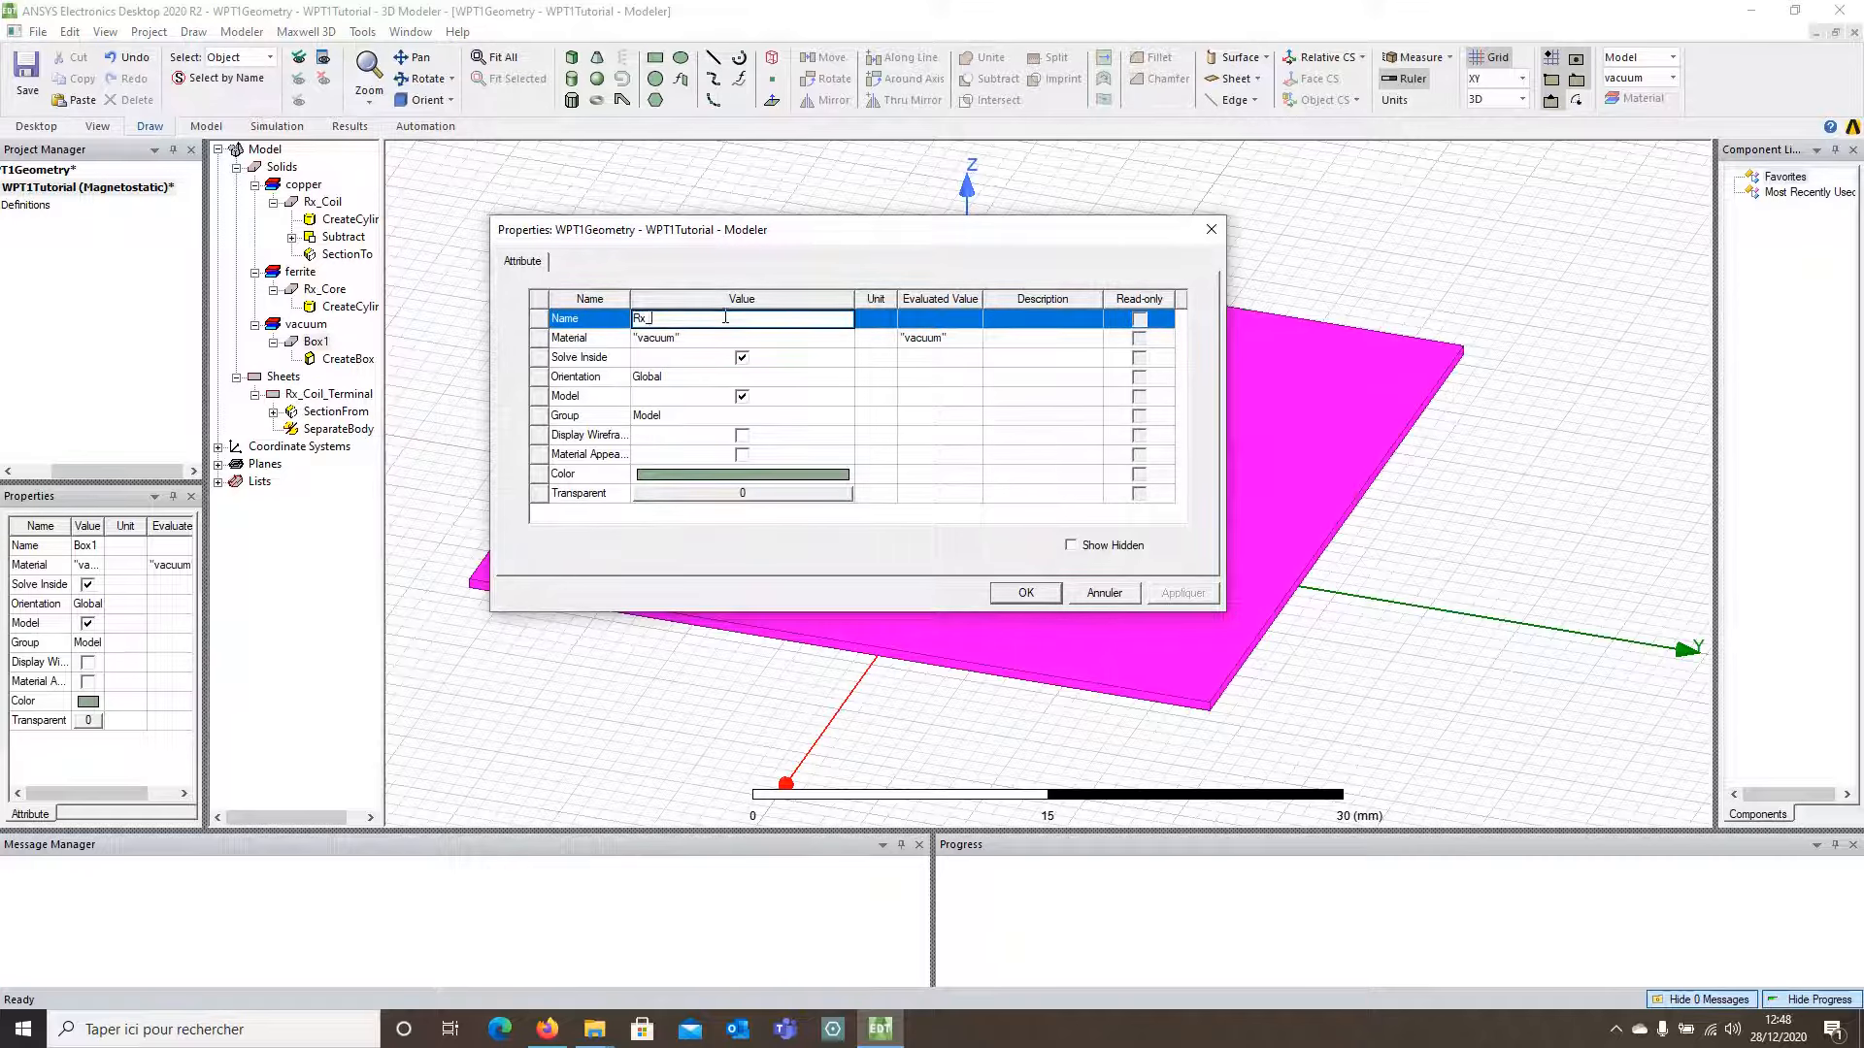
text(Sheild)
Step: Assign aluminum as the material of Rx_Sheild and enable its material appearance
click(783, 340)
click(646, 355)
text(alu)
click(668, 552)
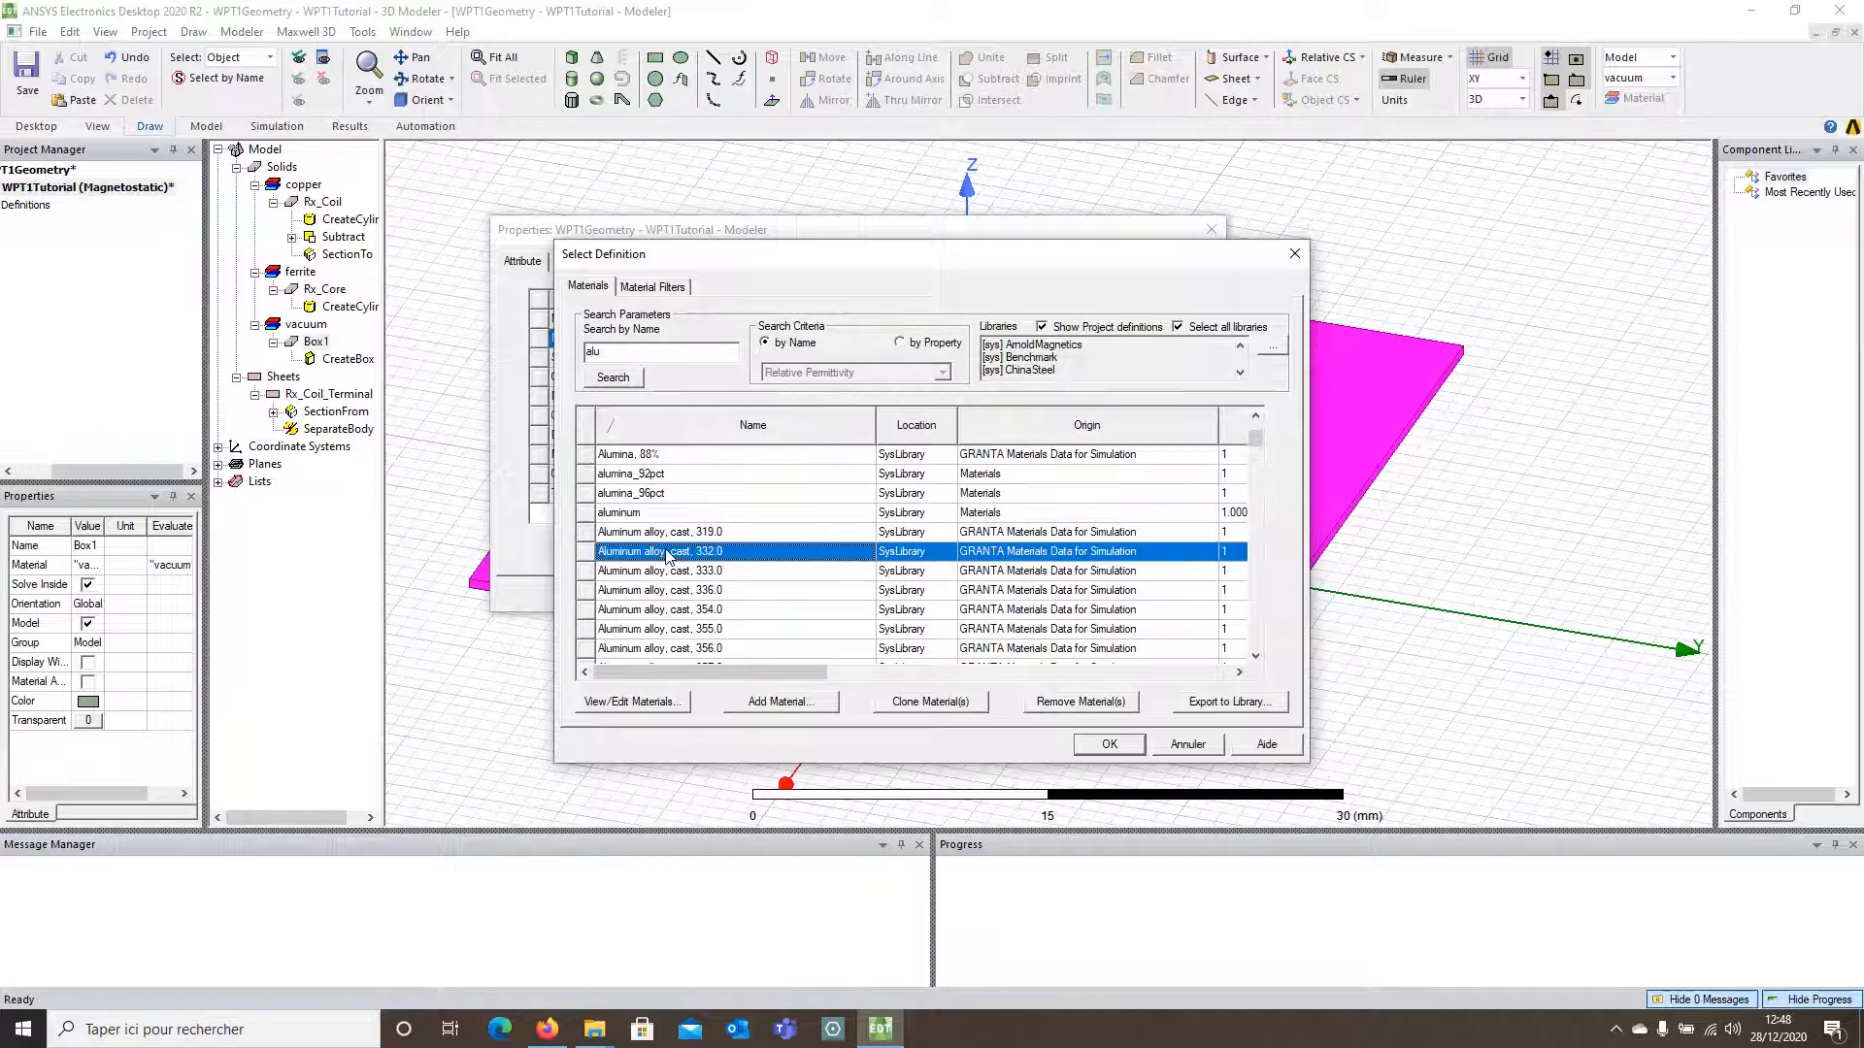
click(658, 514)
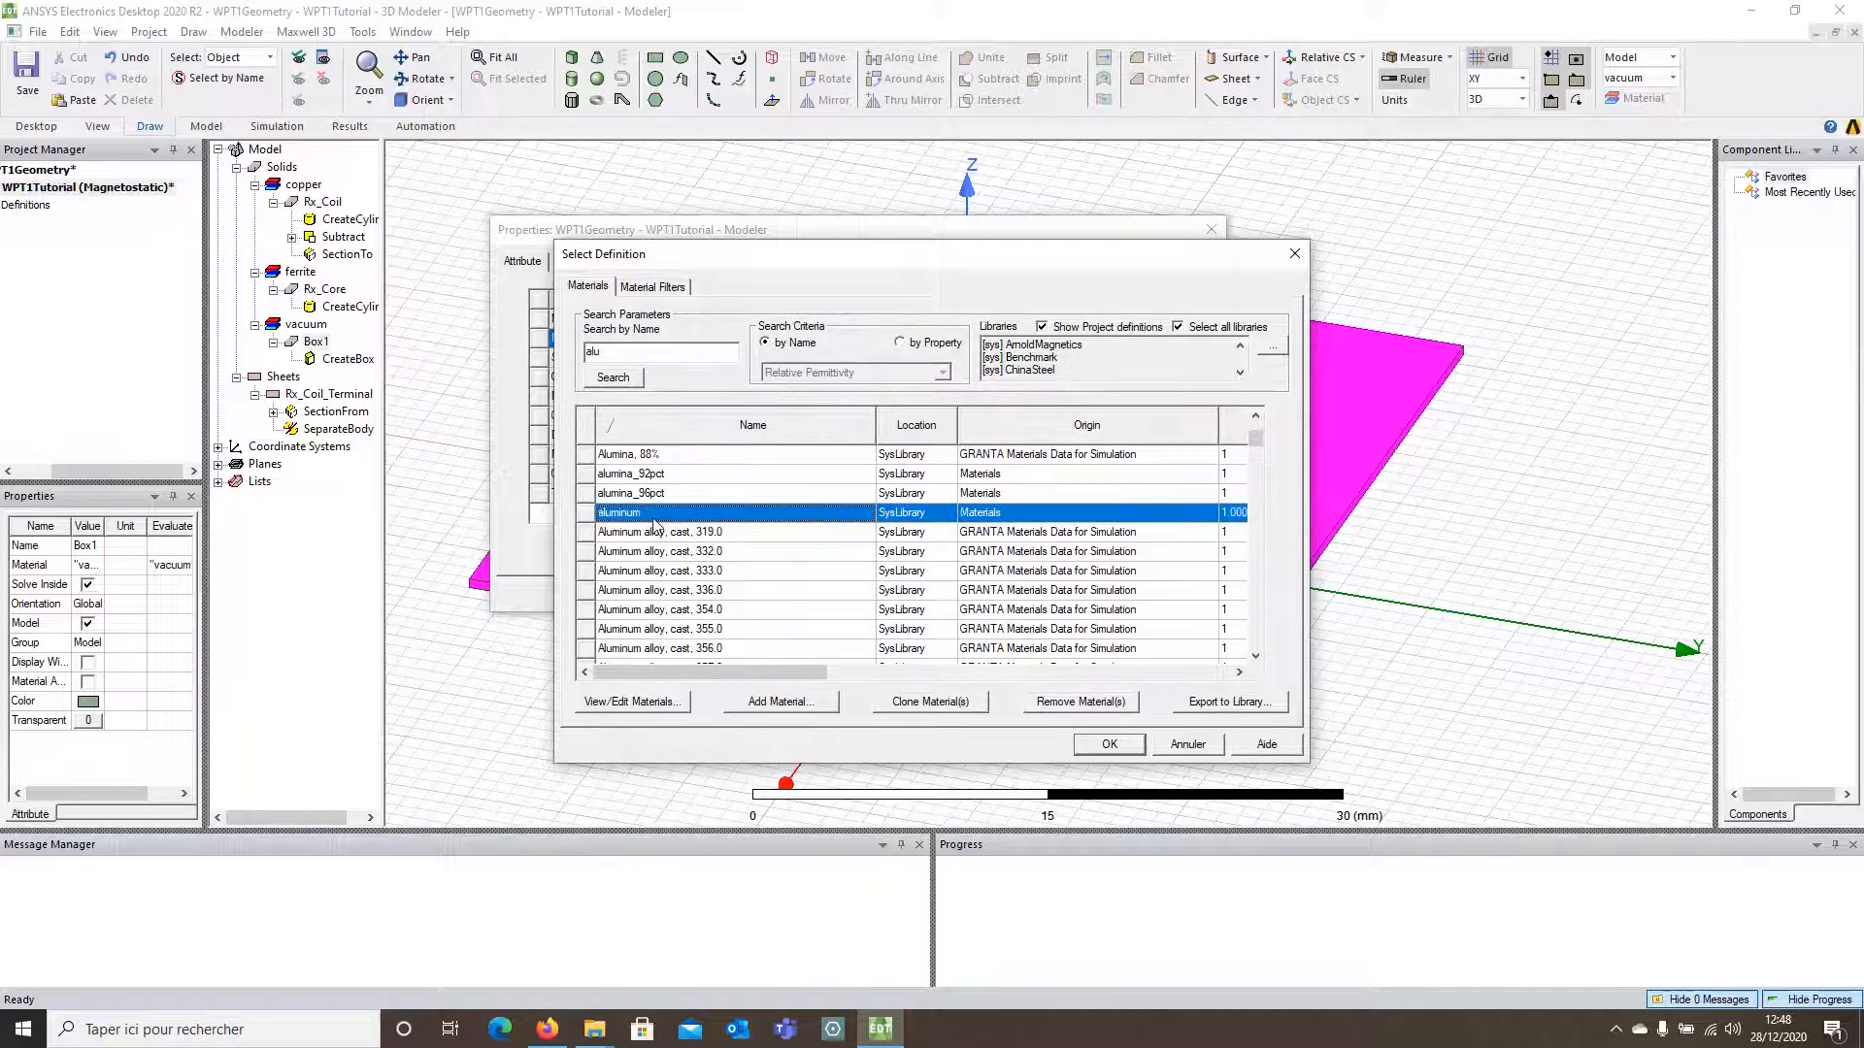
click(1107, 745)
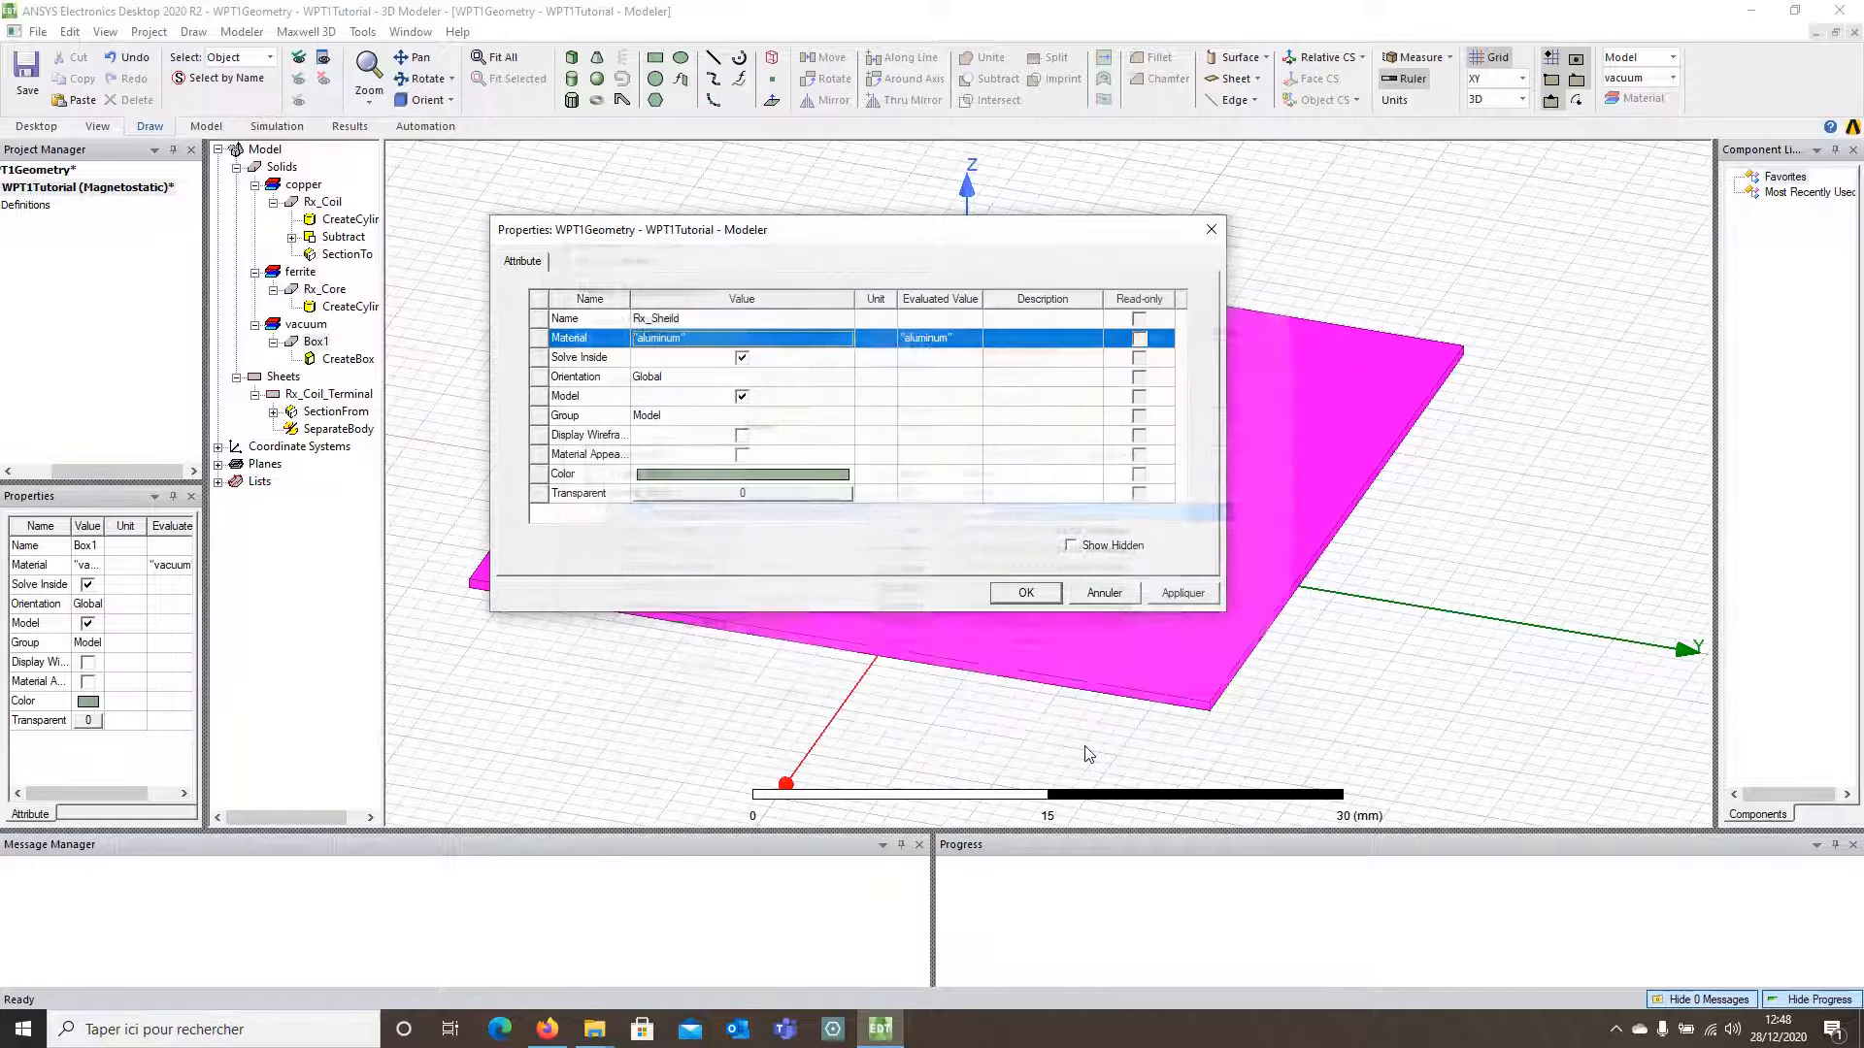
click(741, 454)
click(1025, 592)
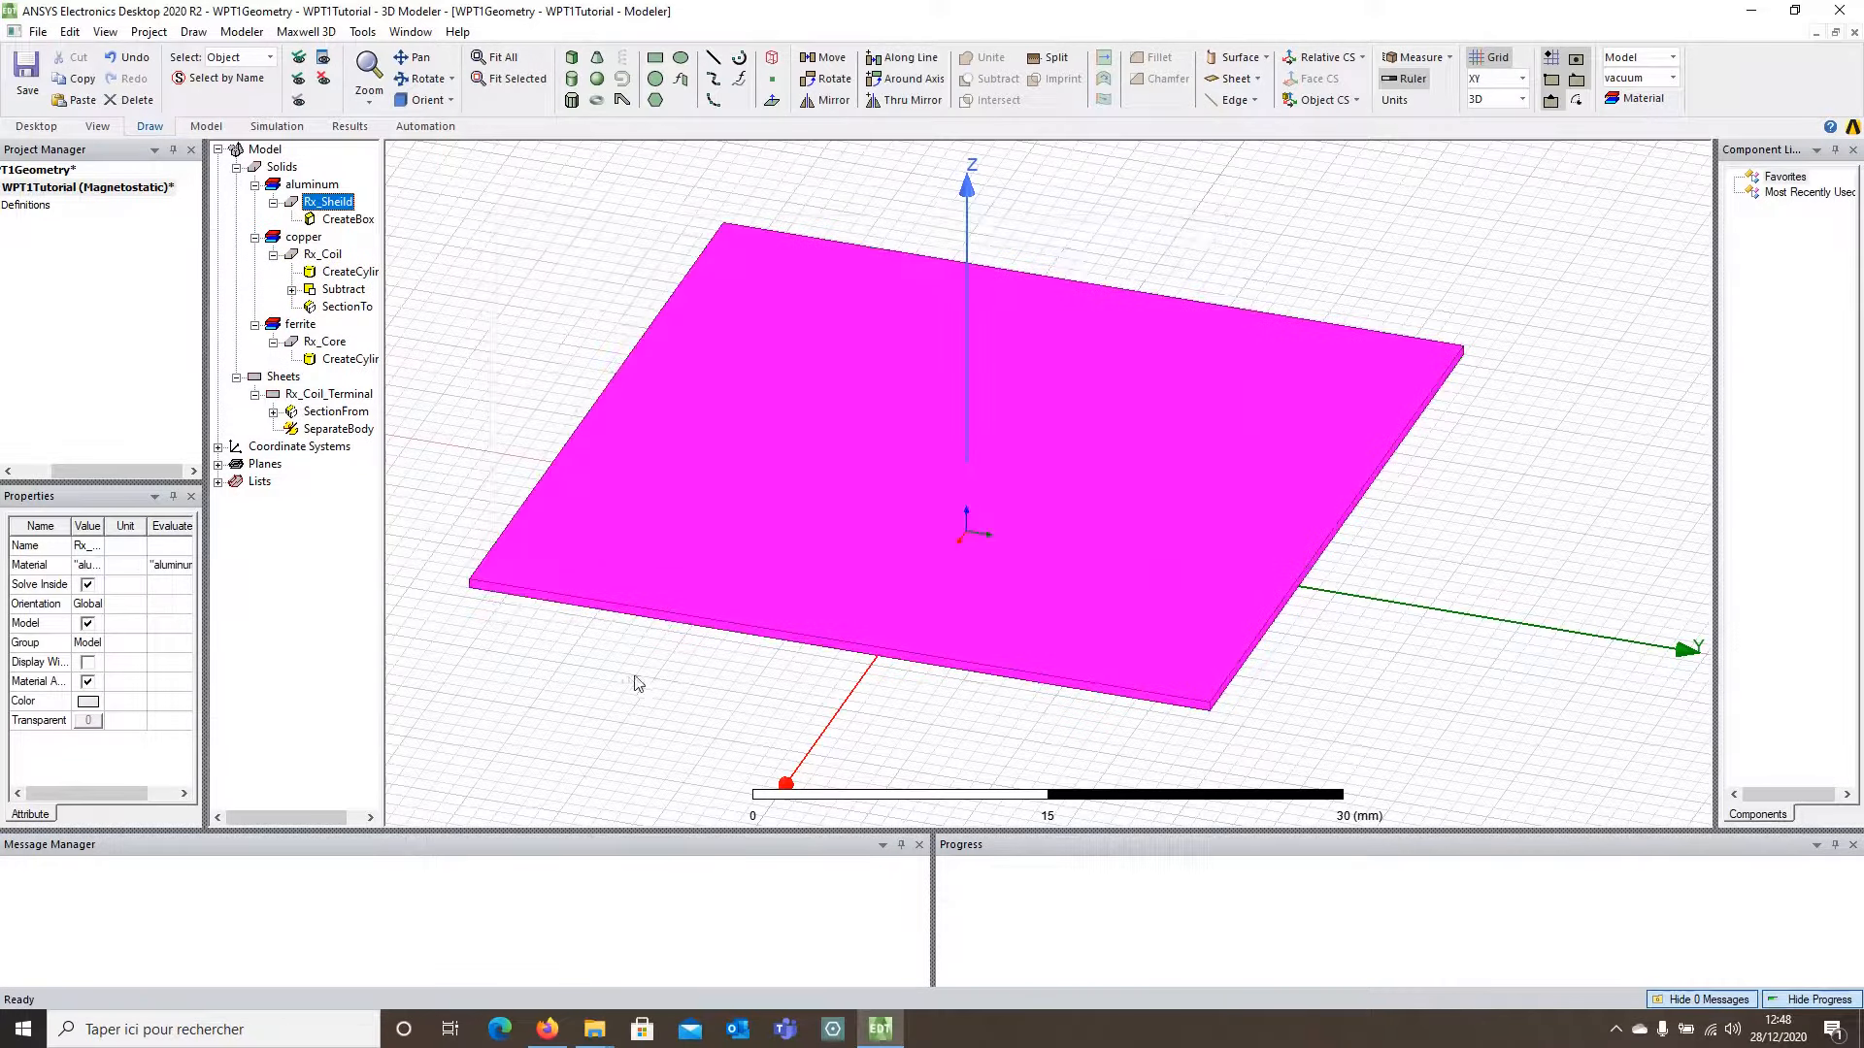
click(633, 681)
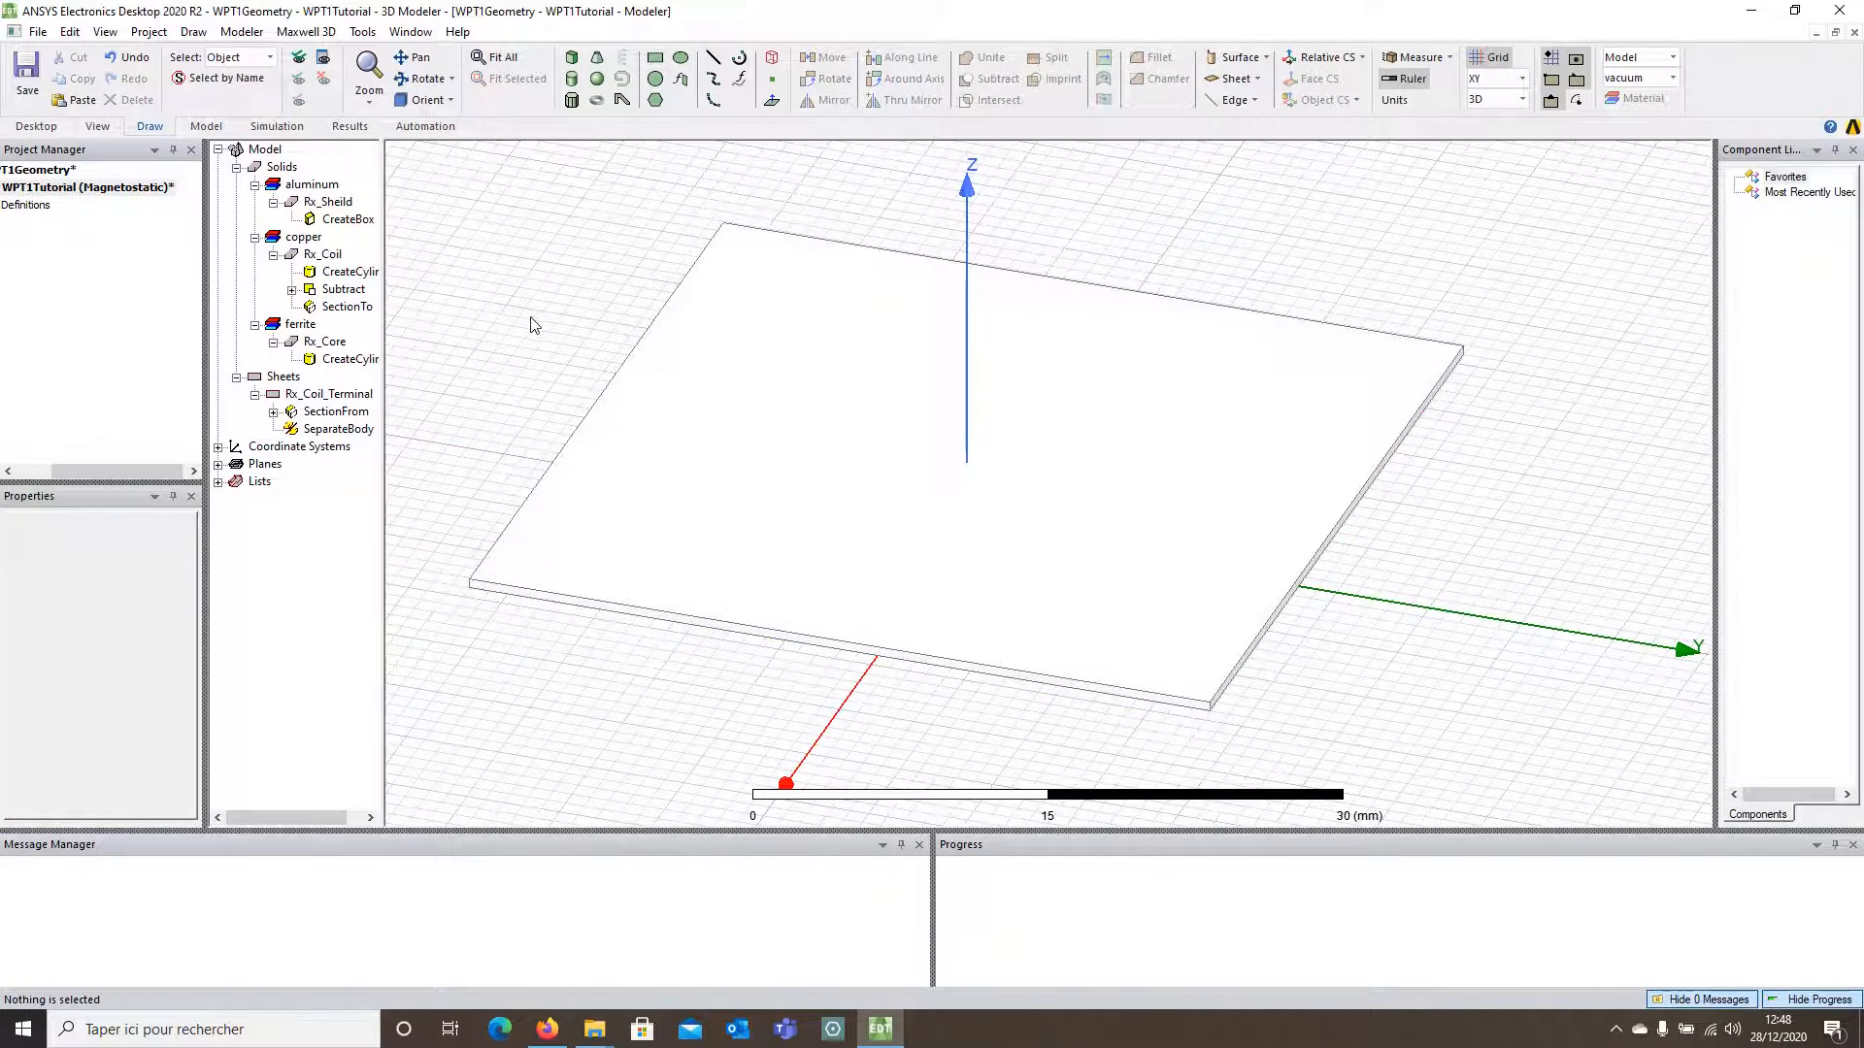
Step: Save the project and check the stack of shield, core and coil in a side view
scroll(521, 241, up, 2)
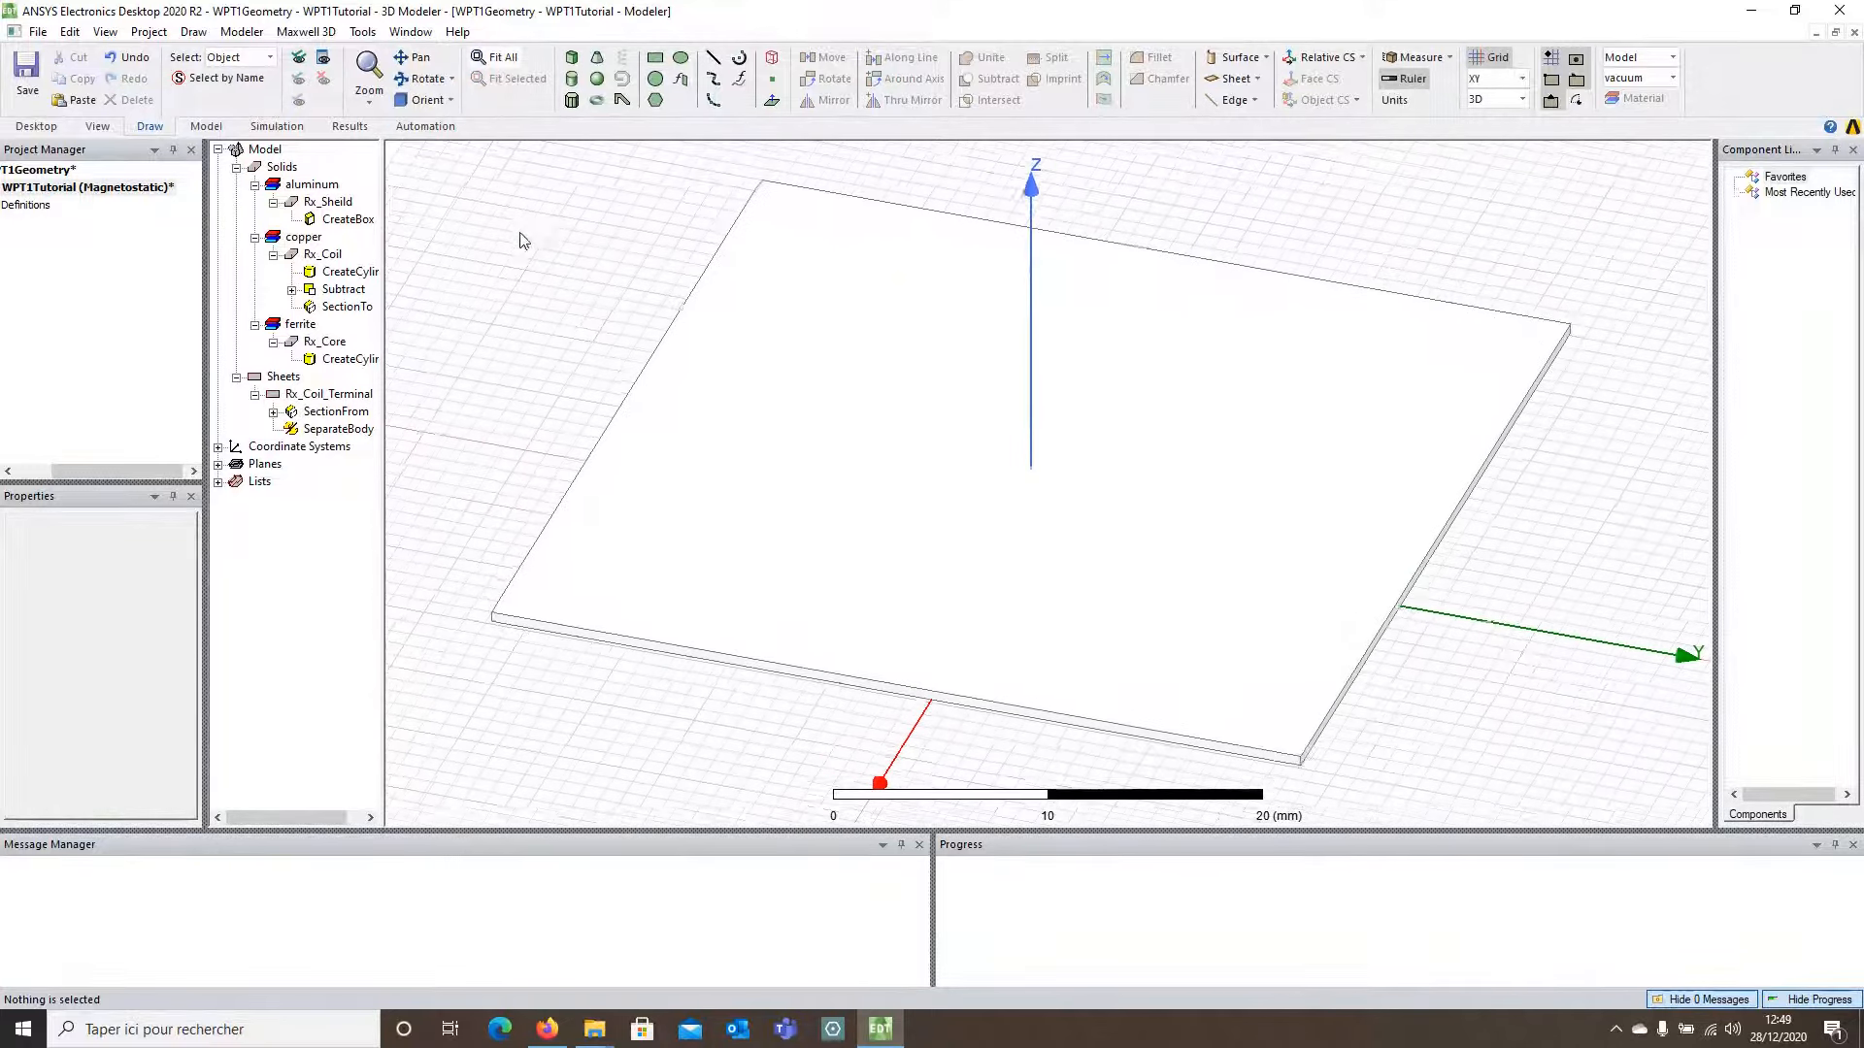
scroll(522, 241, up, 1)
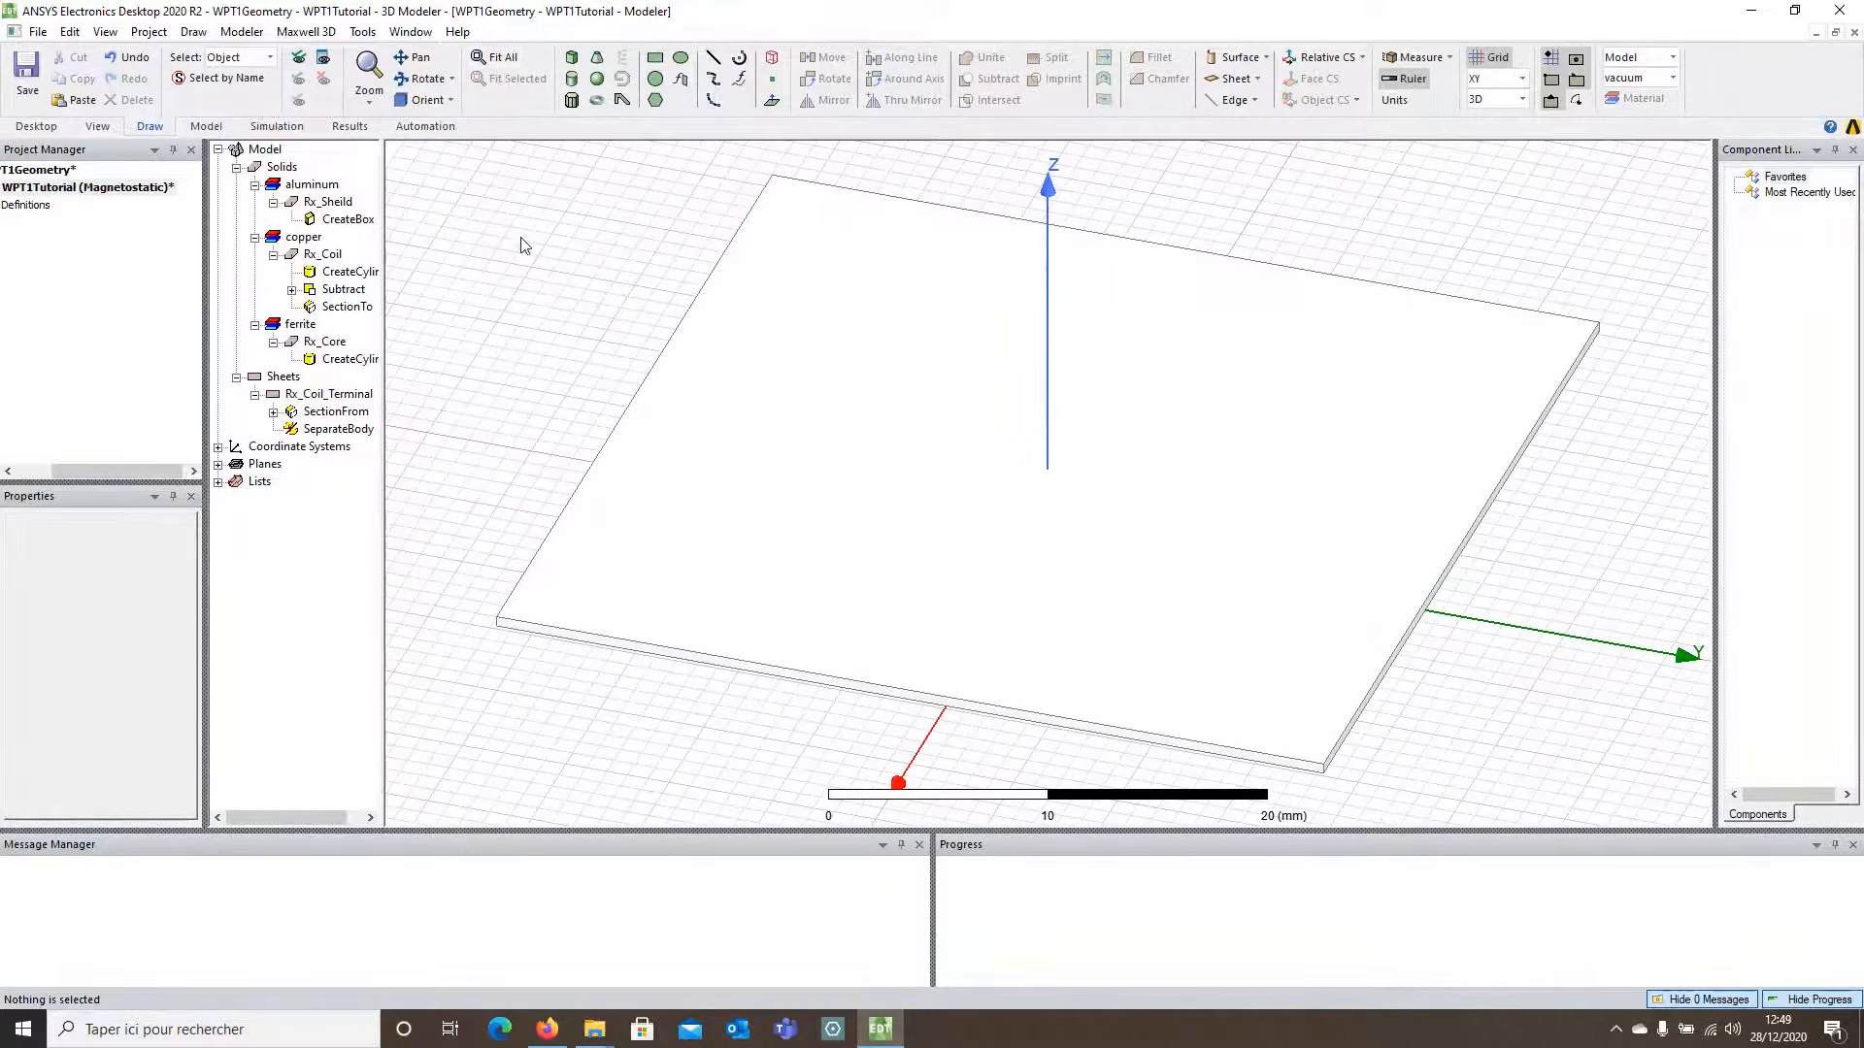
click(28, 75)
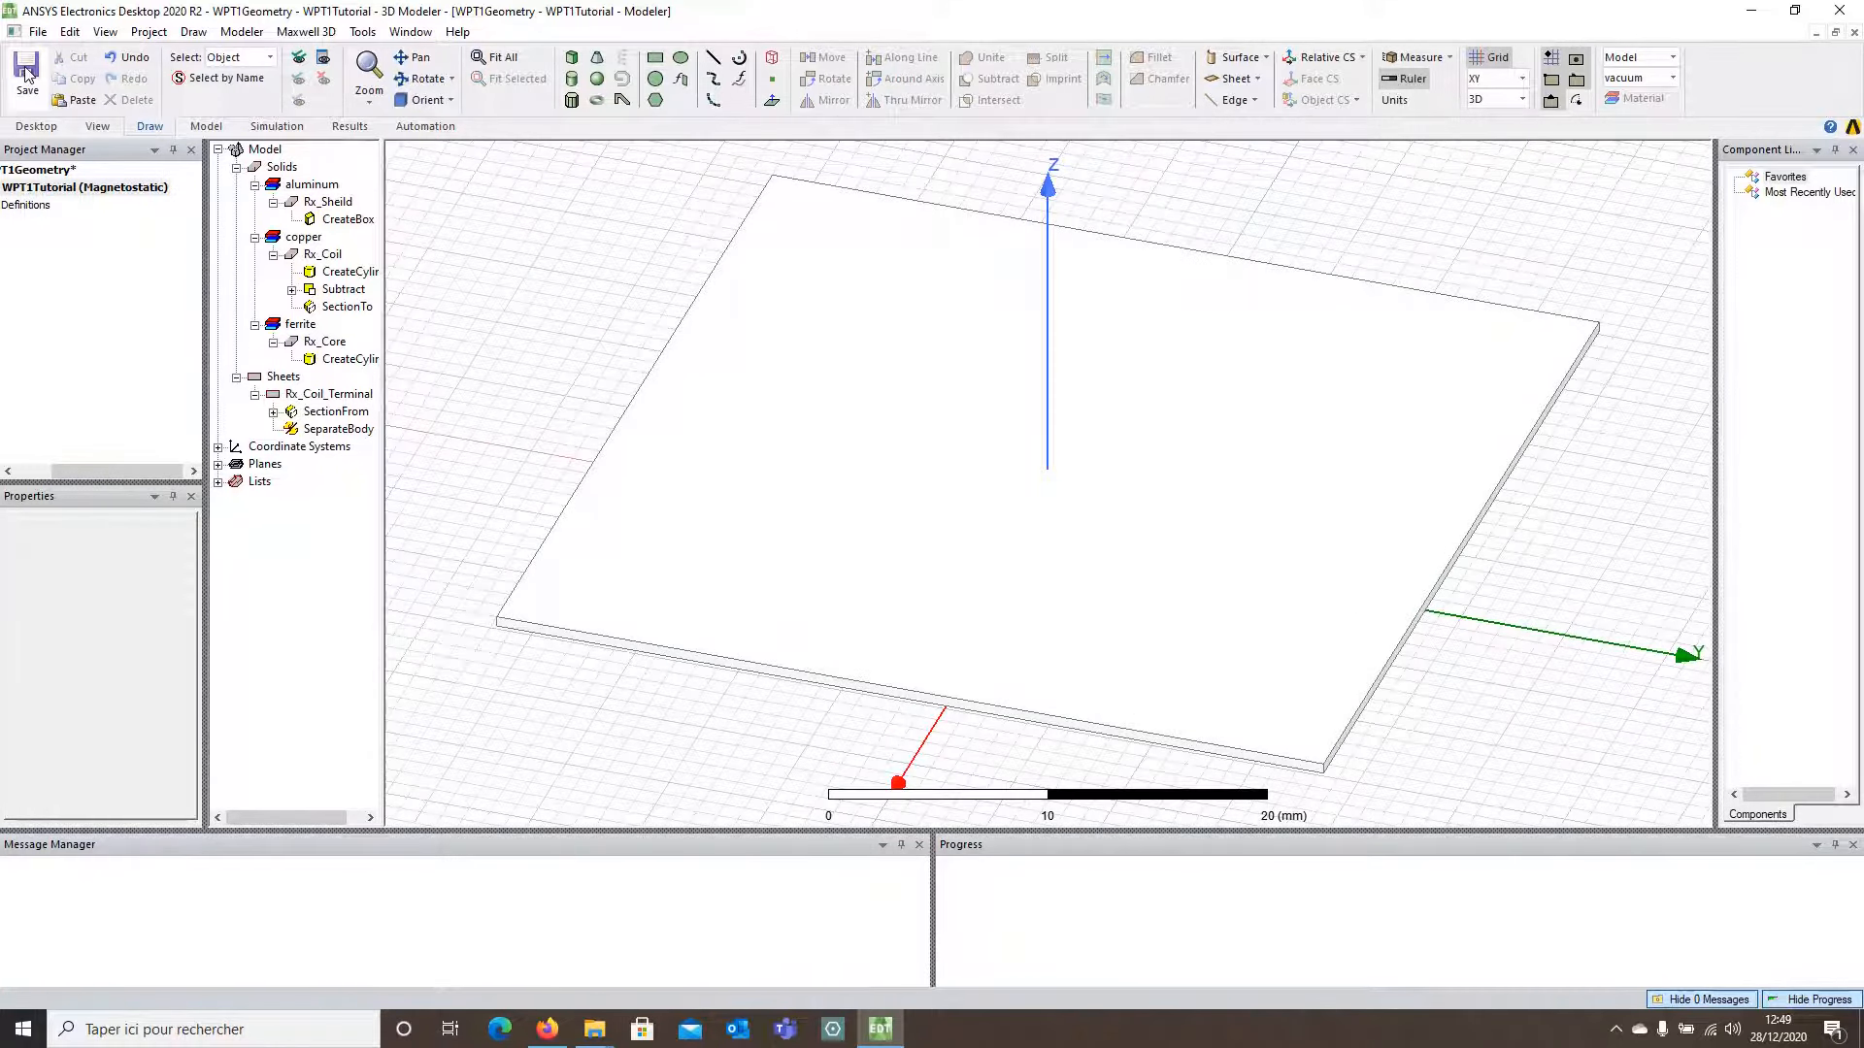
click(451, 101)
click(449, 209)
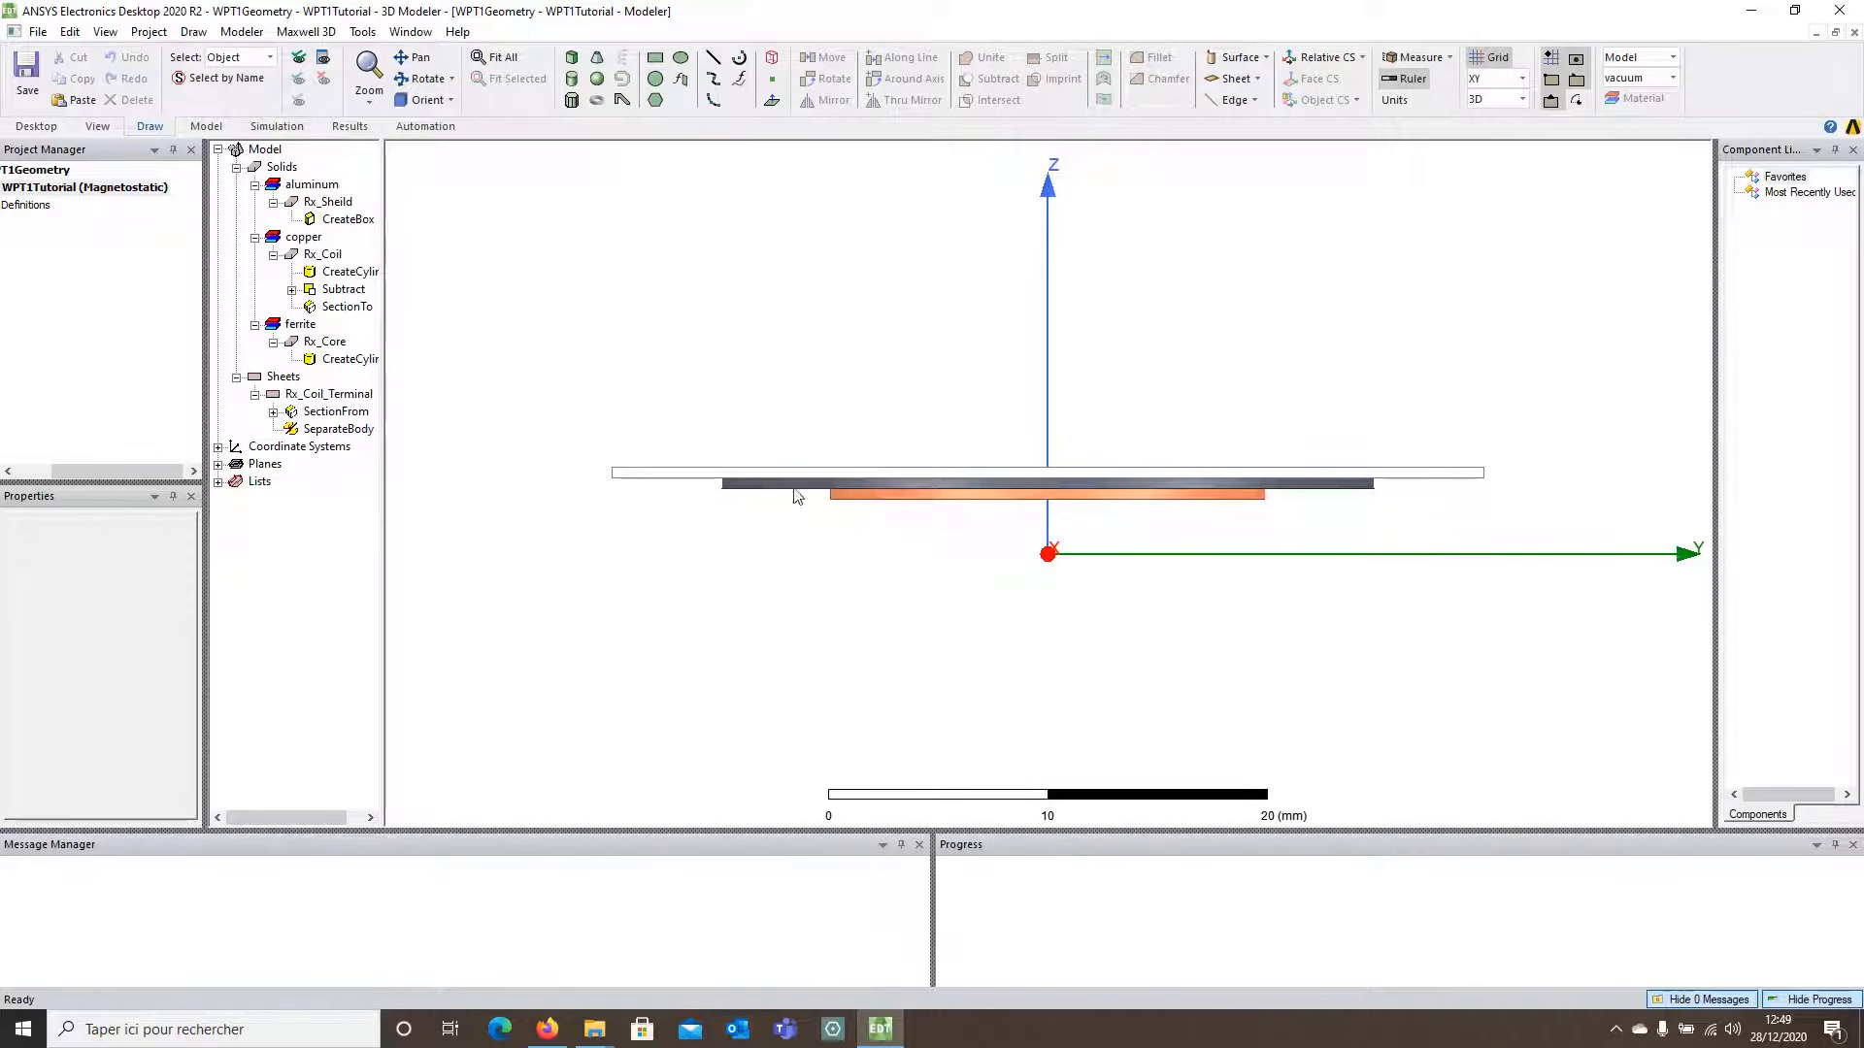
Step: Mirror-duplicate all four receiver objects across the XY plane, anchoring at 32, 40, 0 with a normal vector of 5 mm along Z
click(425, 100)
drag(463, 183, 1343, 717)
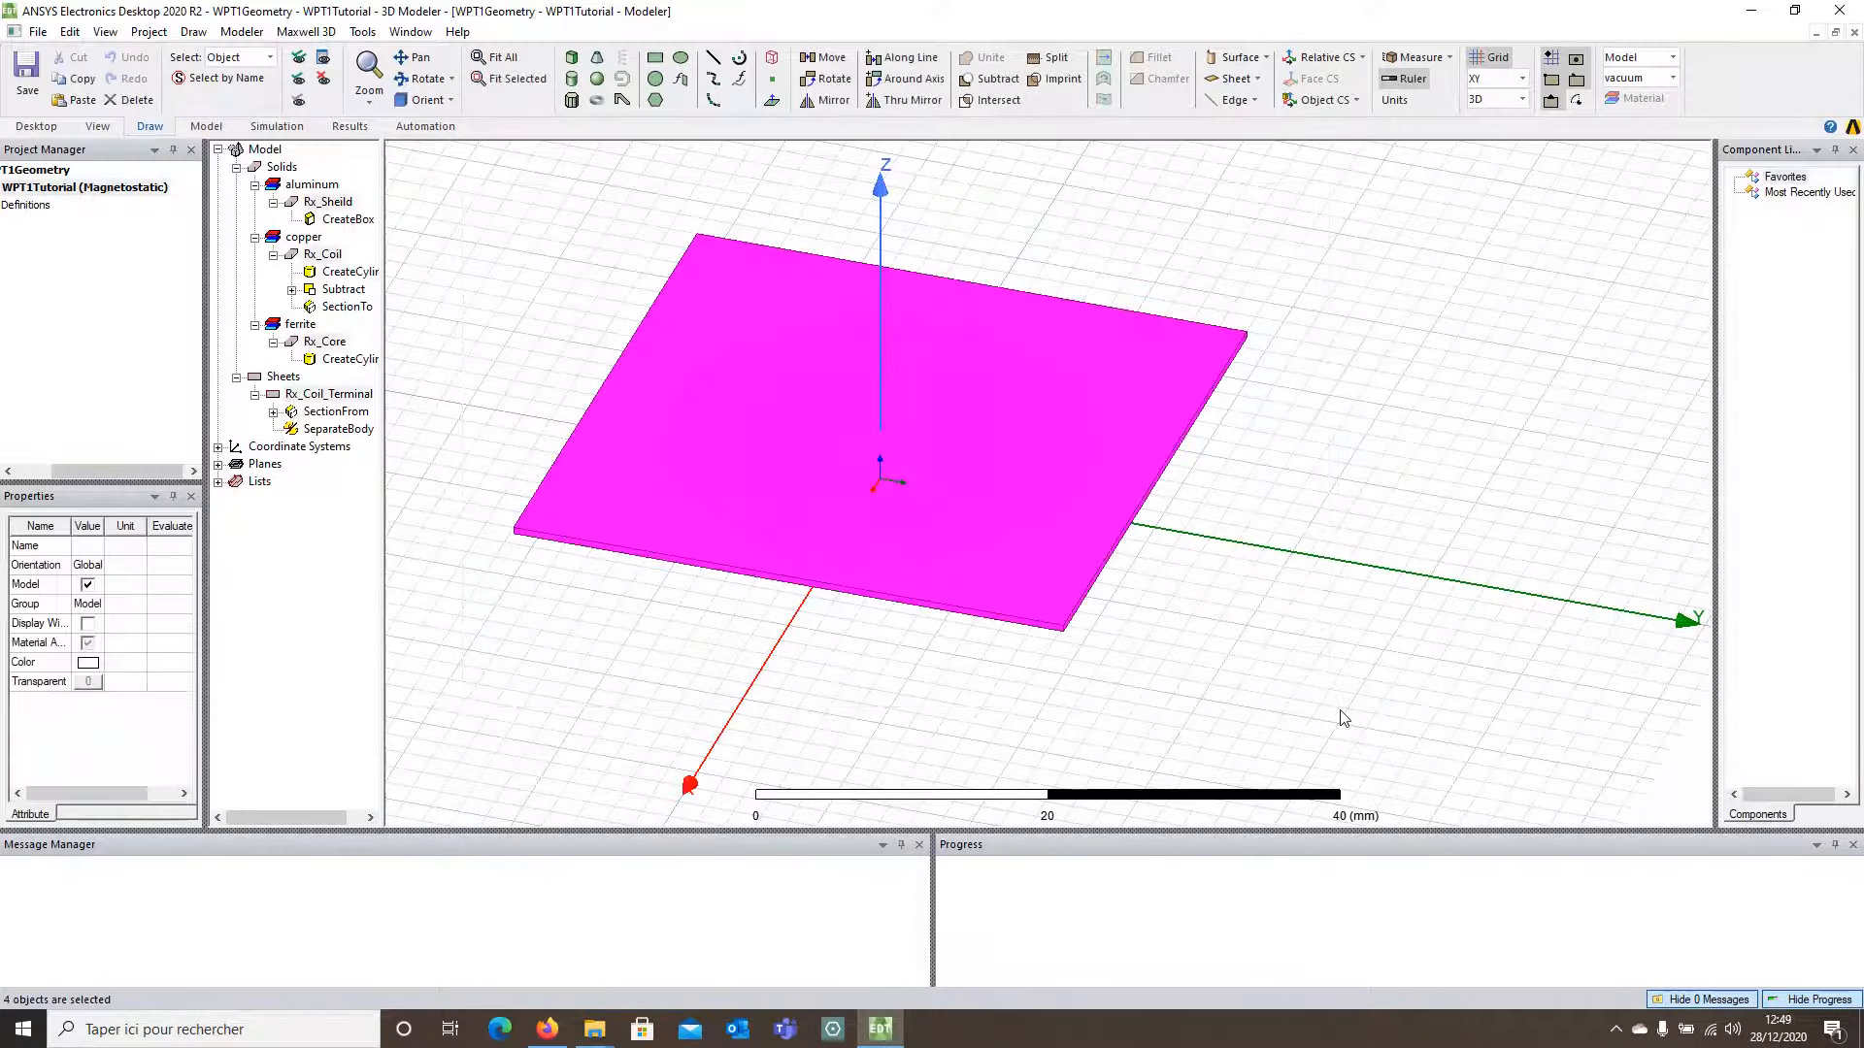
right_click(608, 470)
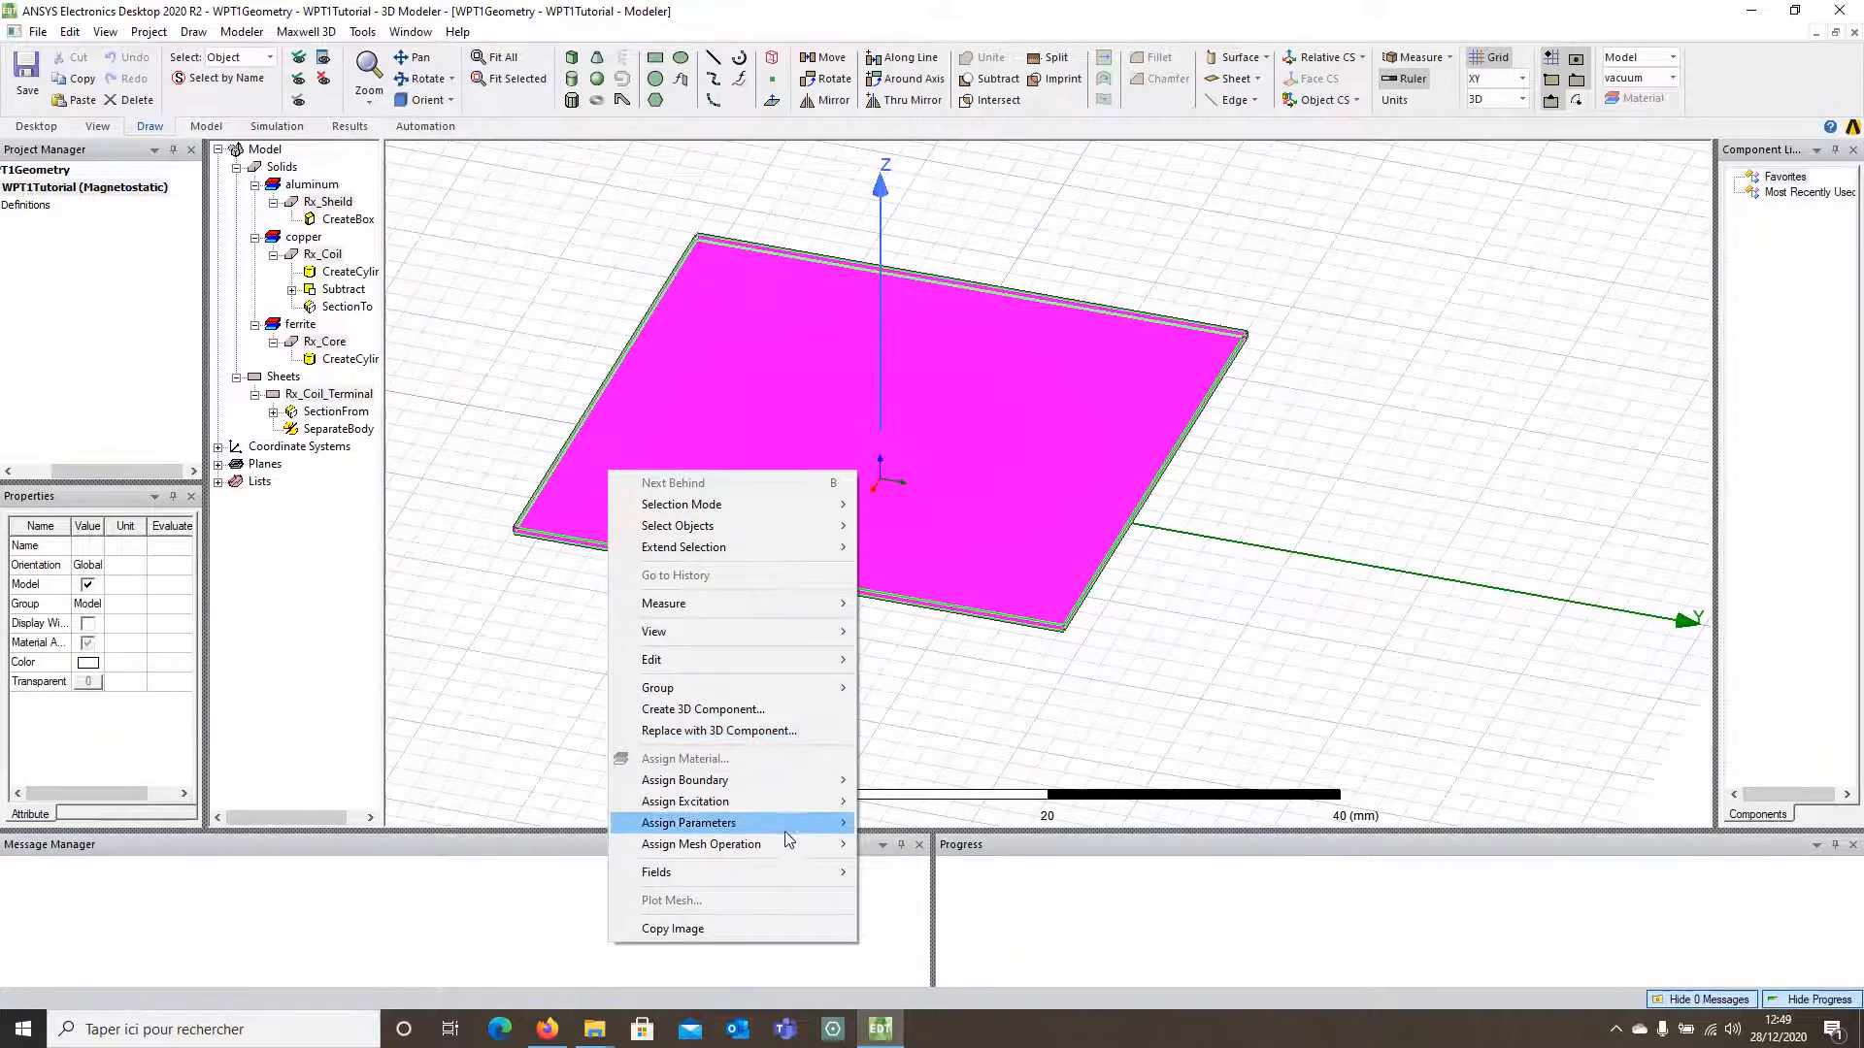
mouse_move(830, 669)
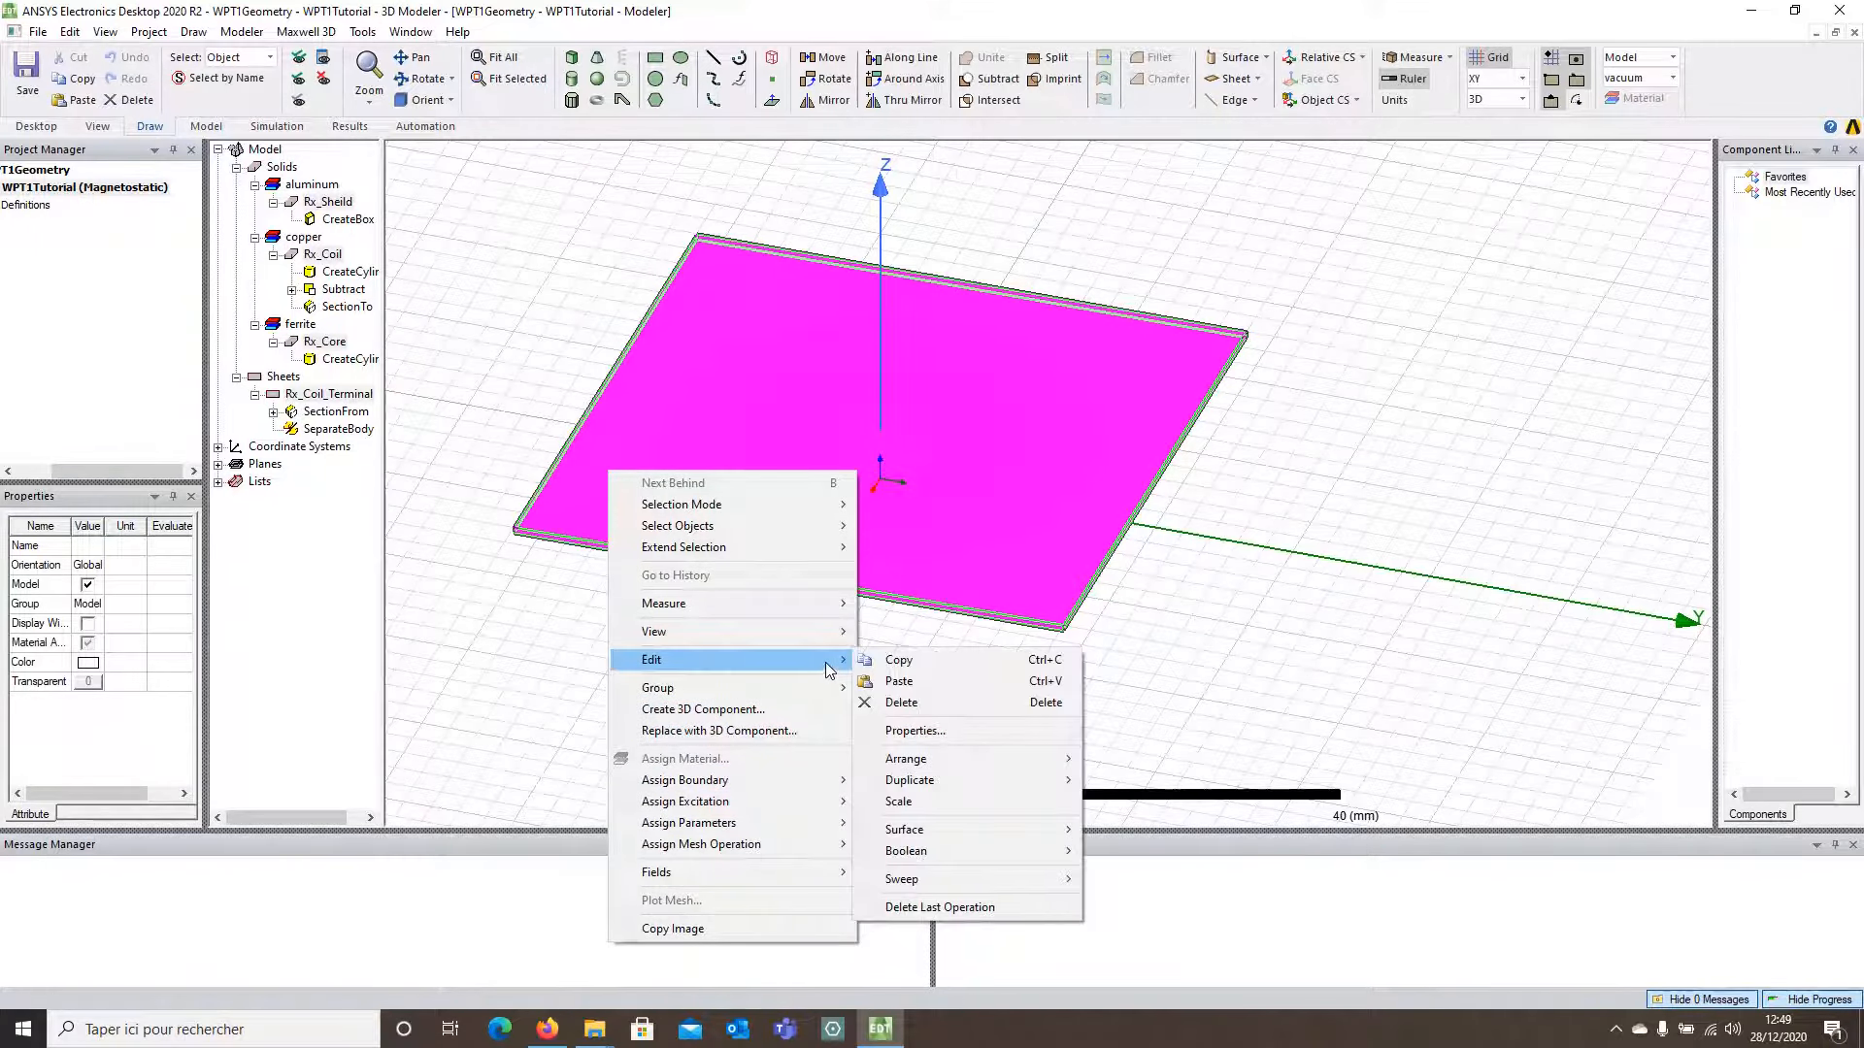
mouse_move(1054, 786)
click(1137, 823)
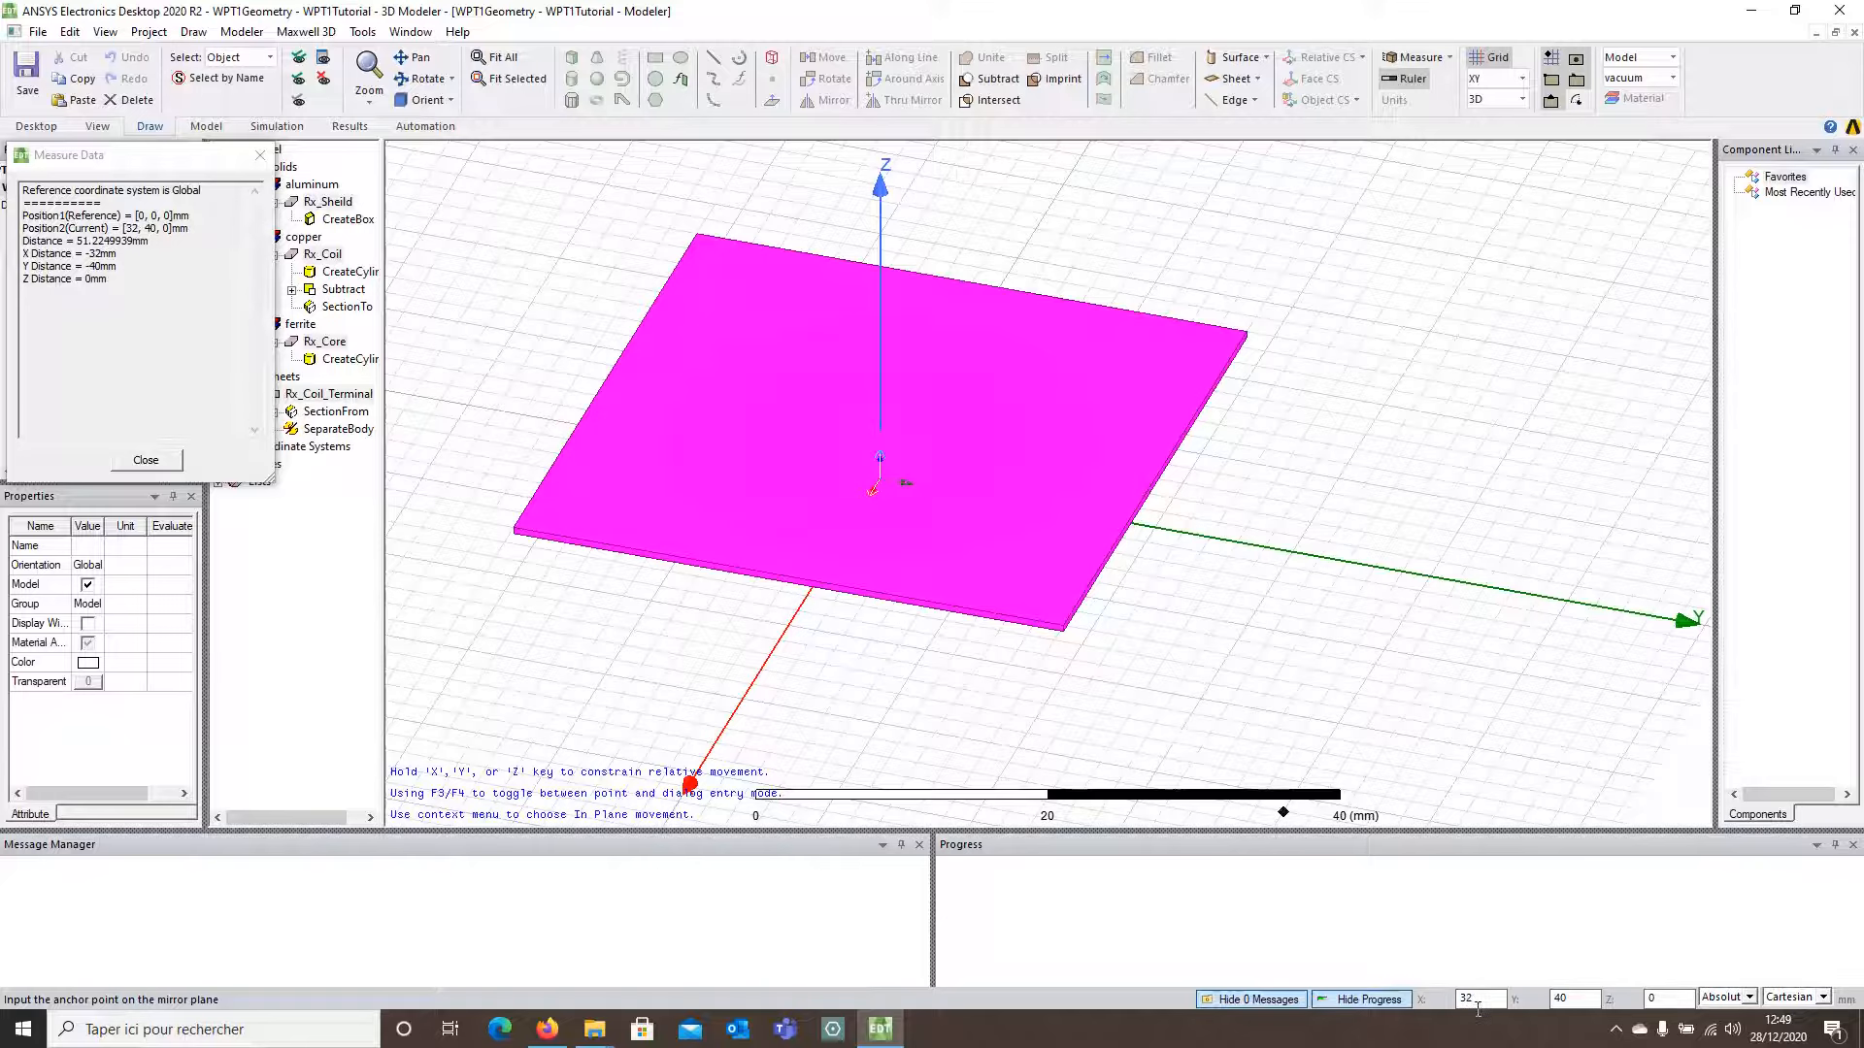
key(Tab)
key(Tab)
key(Return)
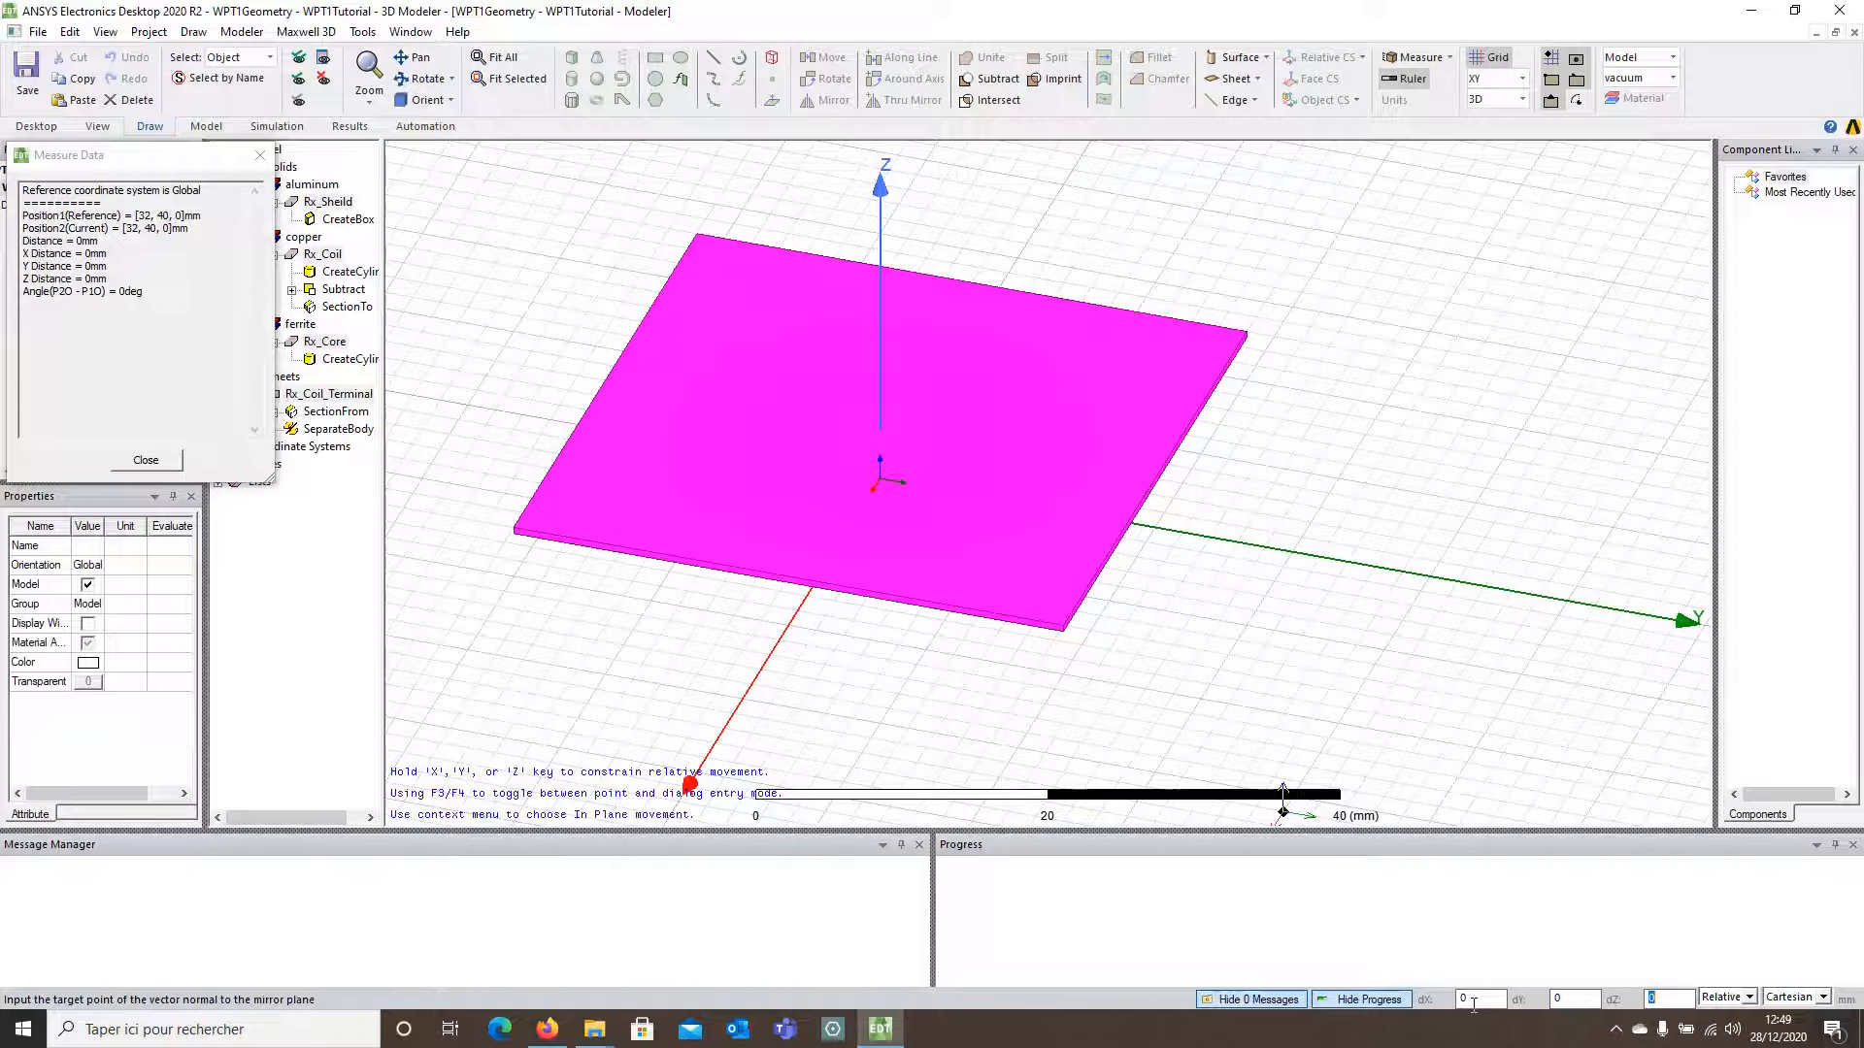
text(5)
key(Return)
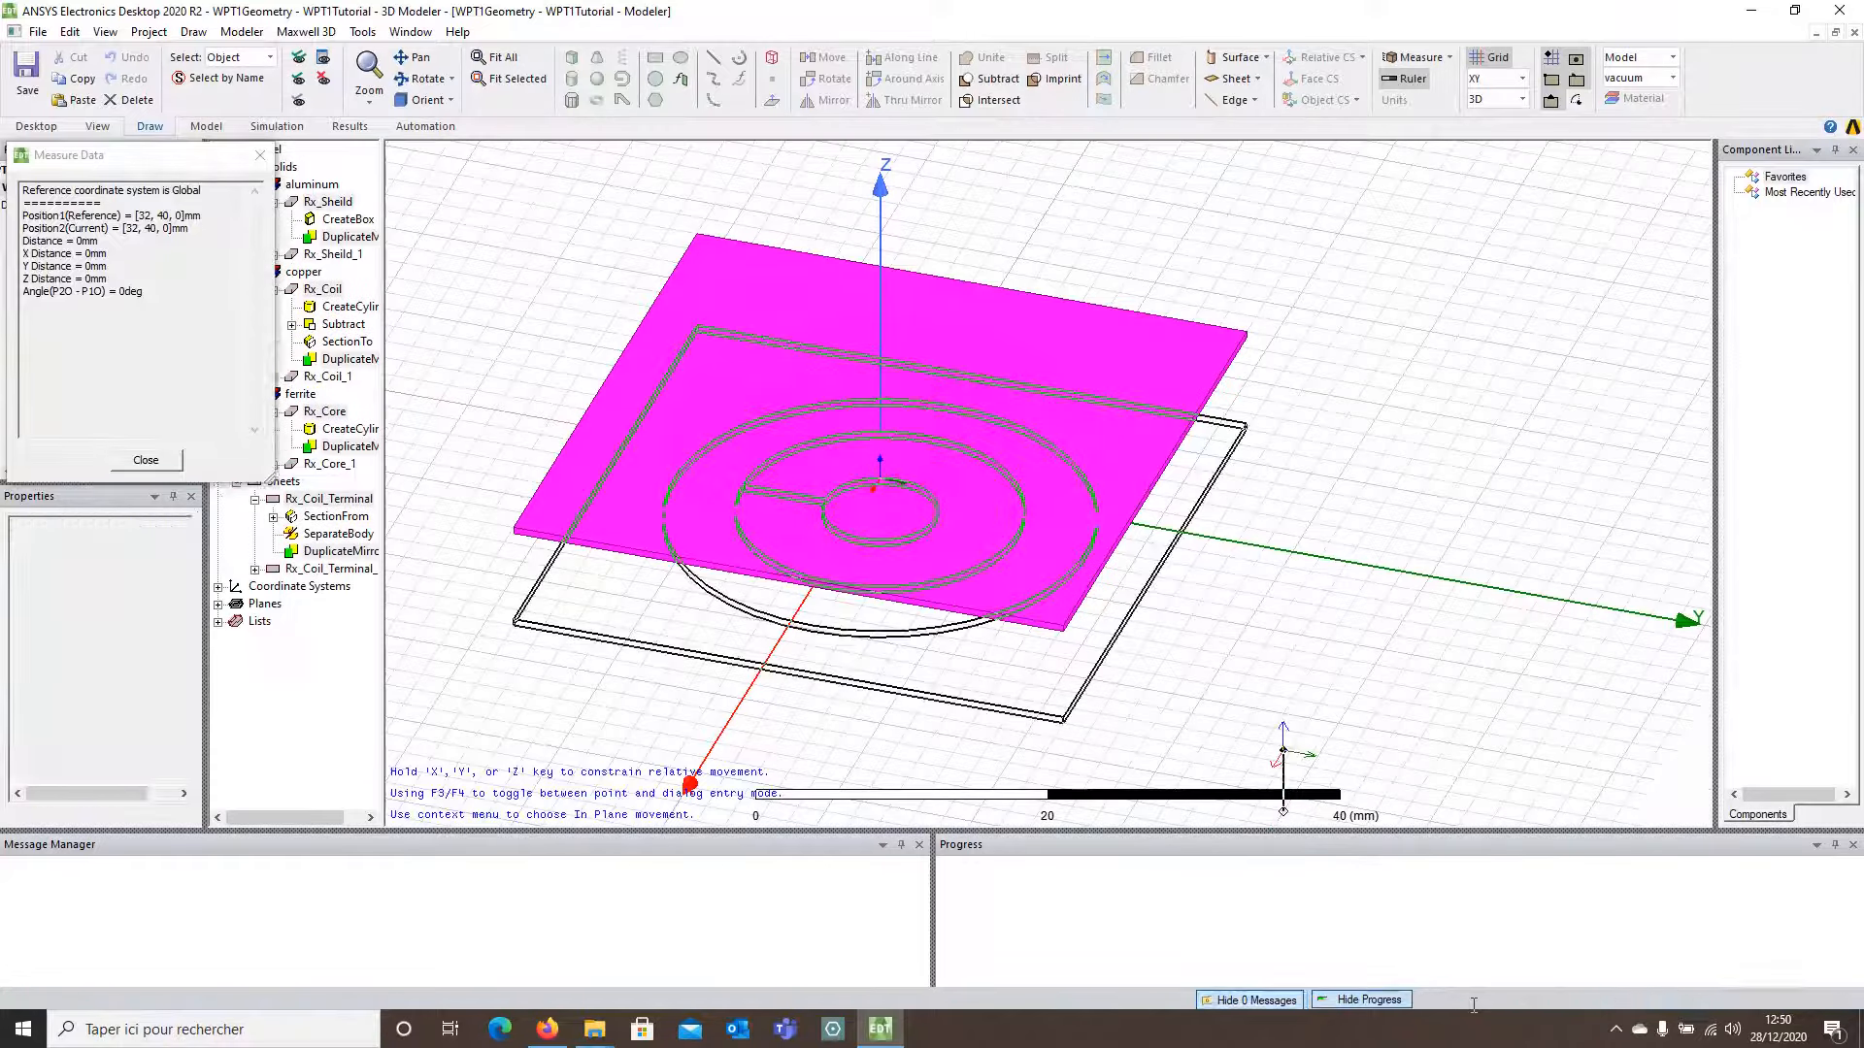
click(1391, 707)
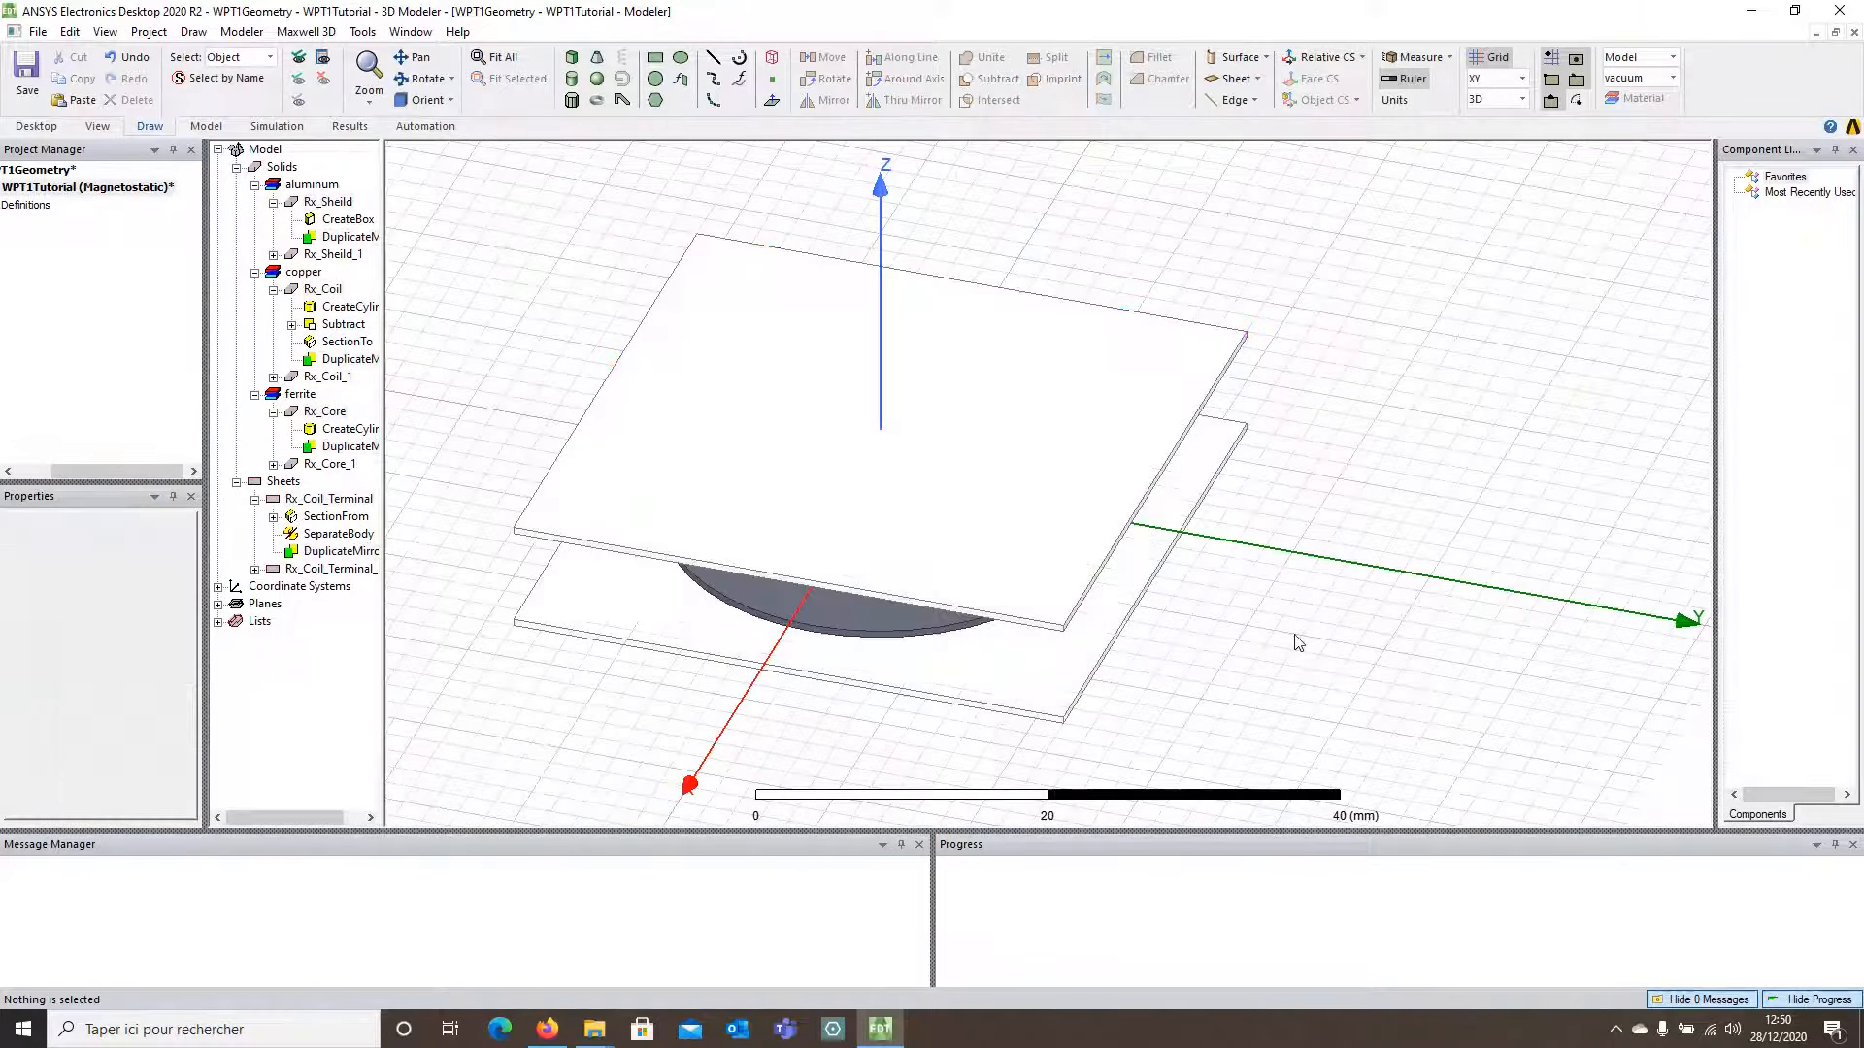
Step: Examine the mirrored assembly from the side and select the lower shield copy
scroll(1247, 616, down, 2)
scroll(1062, 592, up, 2)
middle_drag(1216, 642, 1229, 589)
middle_drag(1106, 577, 1217, 609)
click(425, 107)
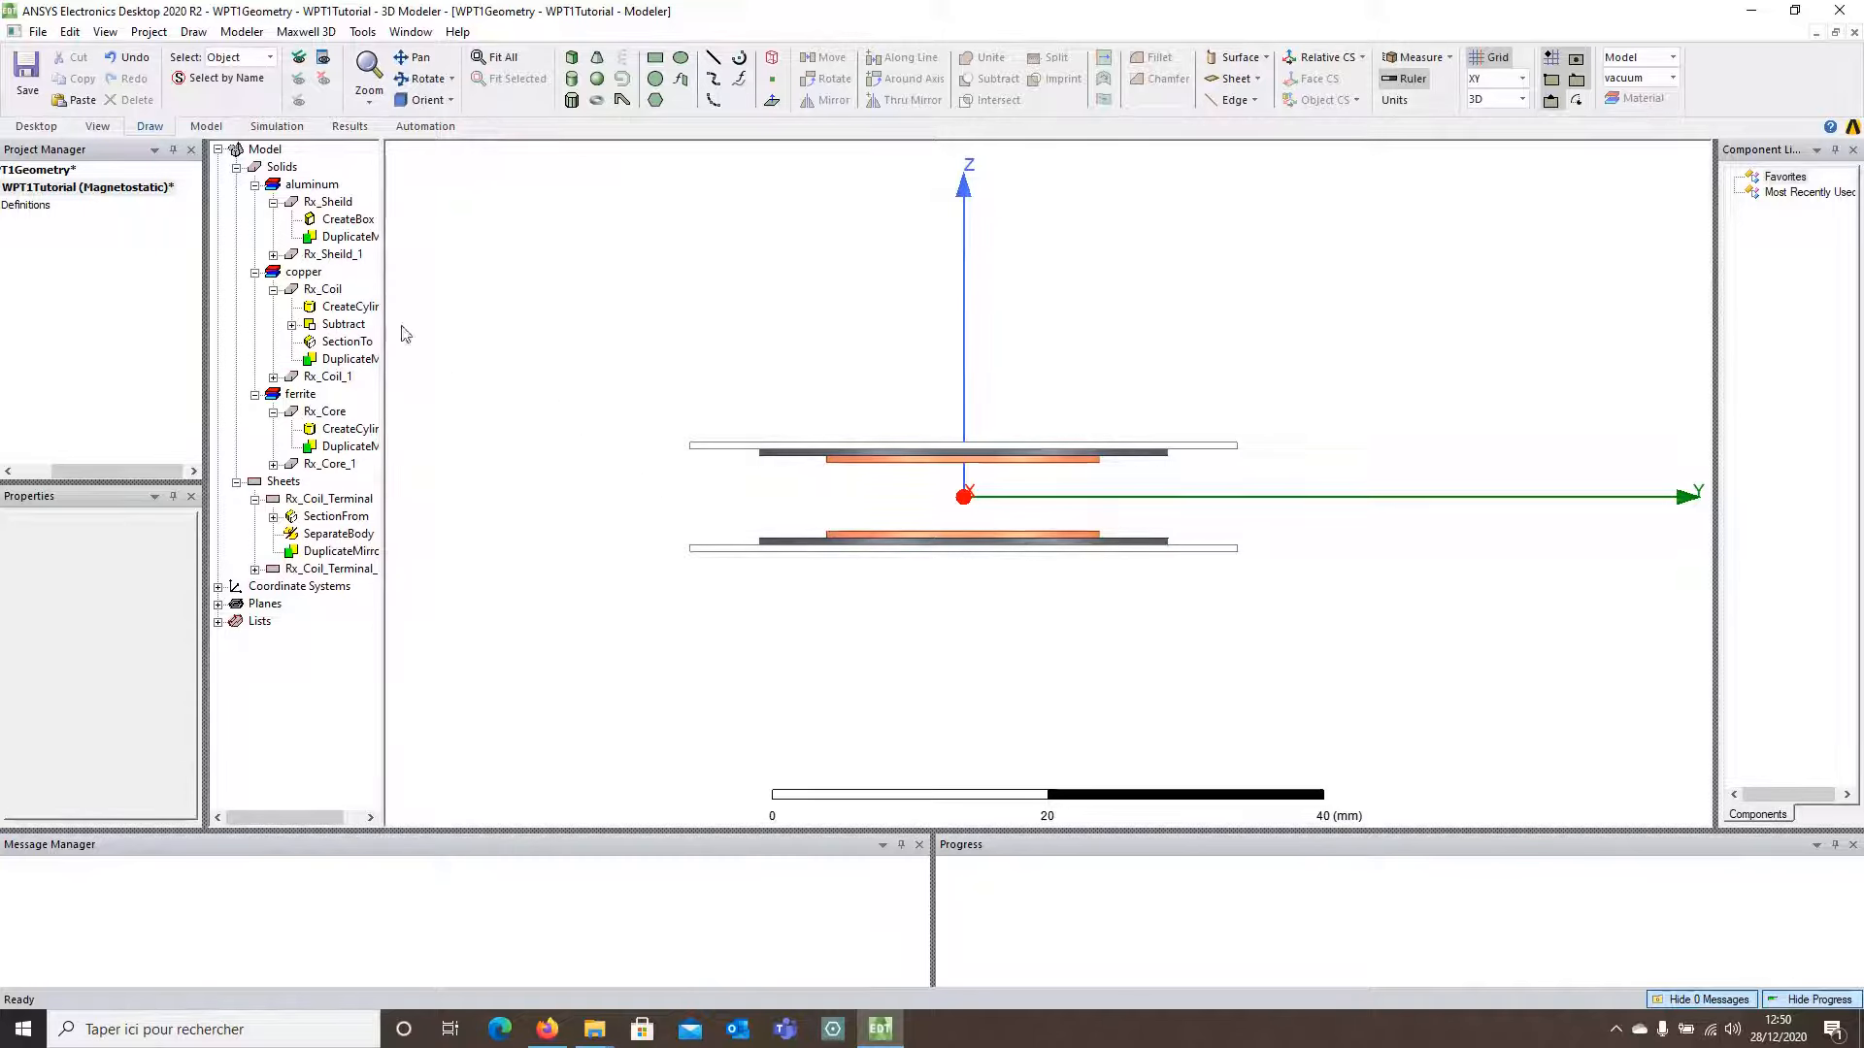
click(331, 255)
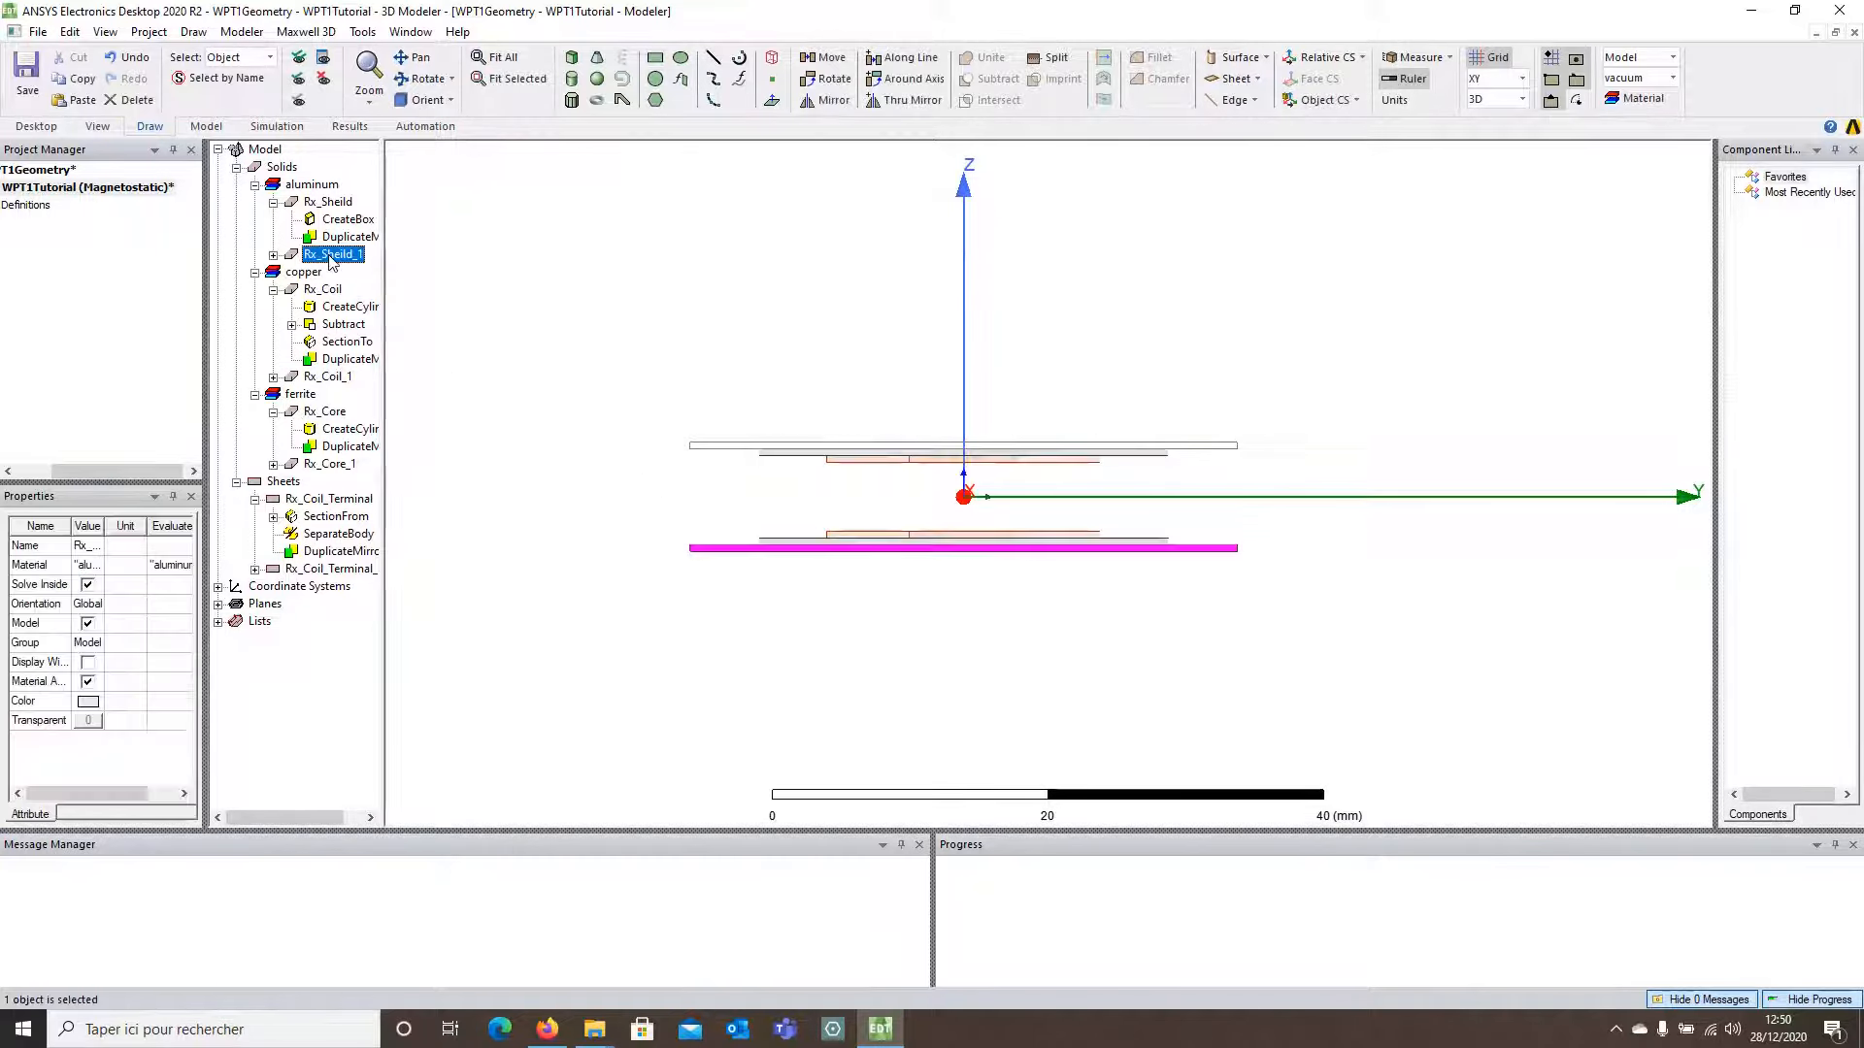